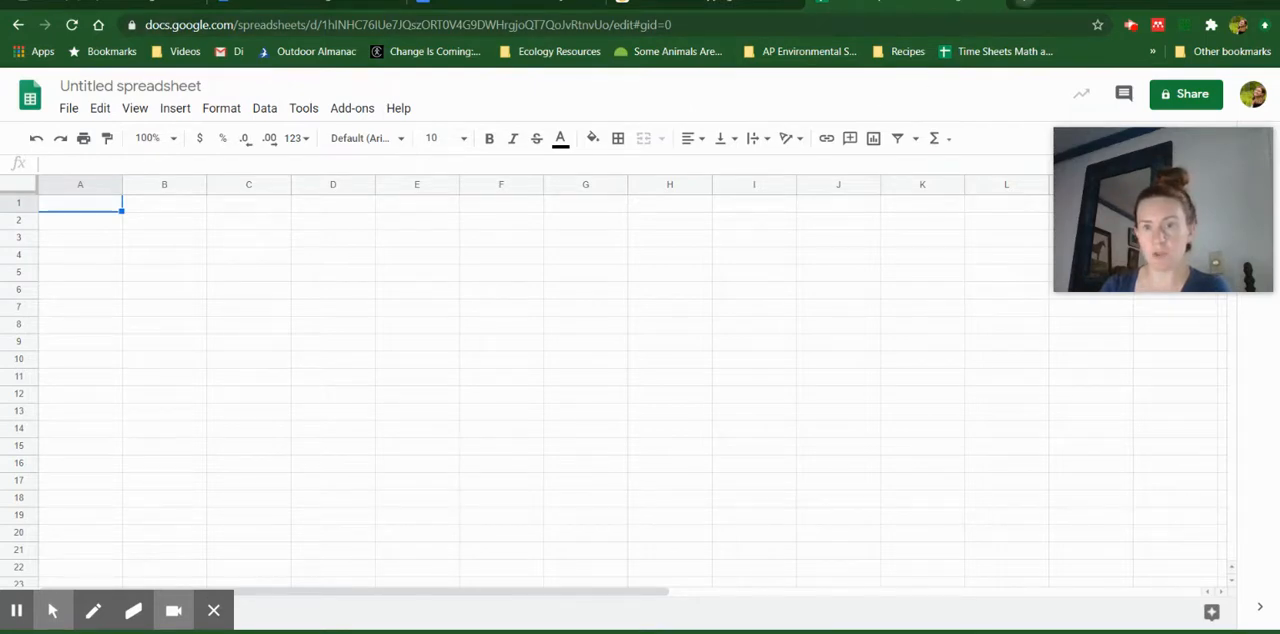
Open Google Sheets in a new browser tab and create a blank spreadsheet
{"action": "left_click", "coordinate": [1024, 3]}
{"action": "type", "text": "she"}
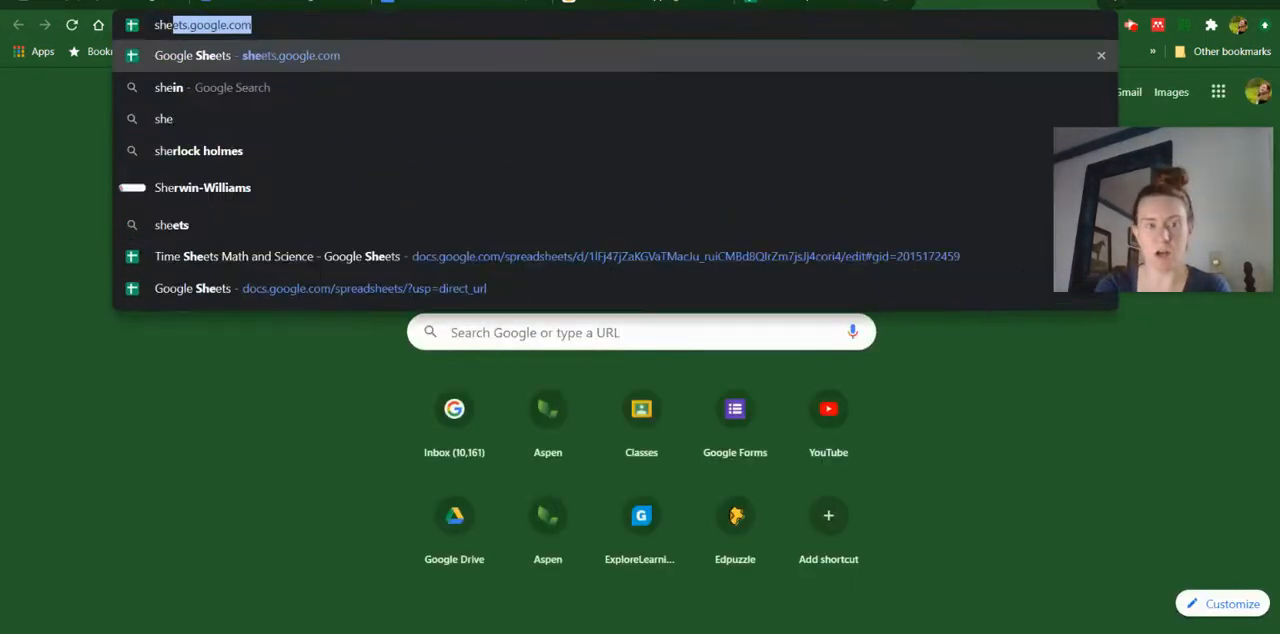
{"action": "key", "text": "Return"}
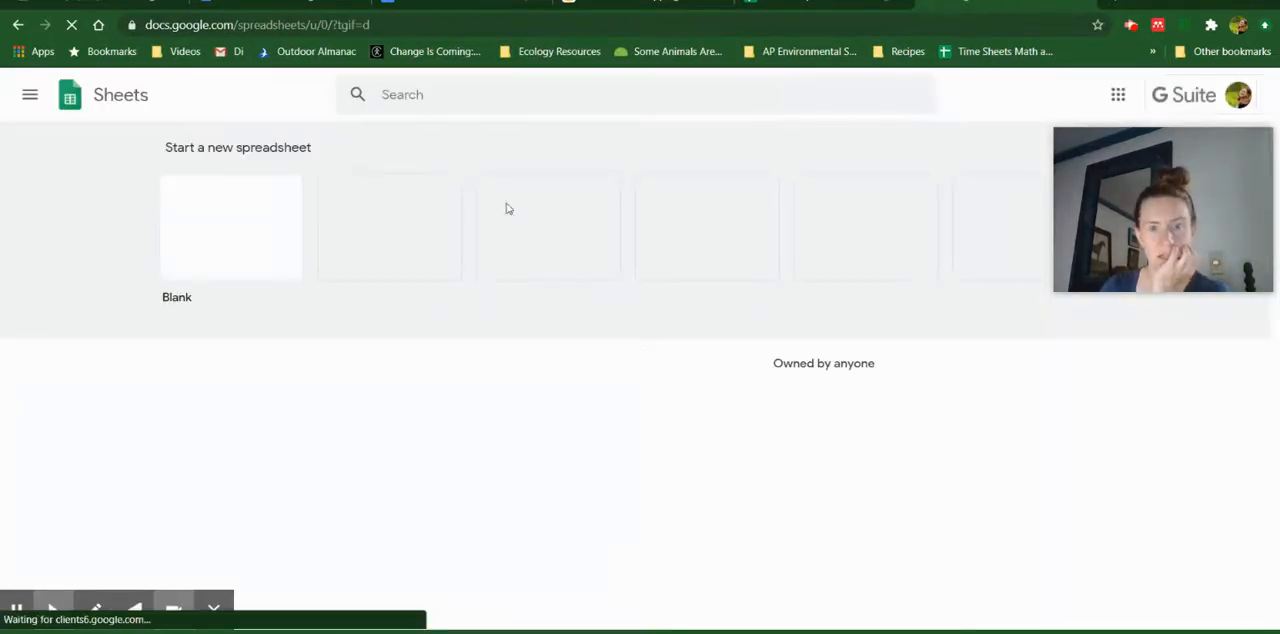
{"action": "left_click", "coordinate": [254, 246]}
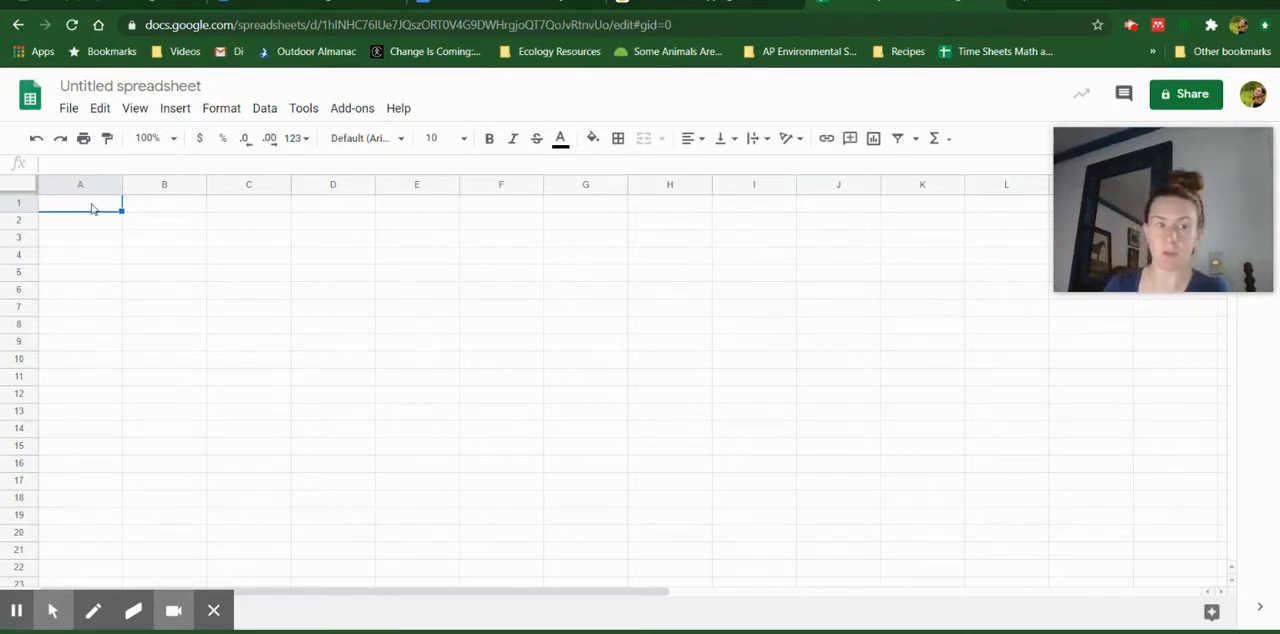
Enter the column headers Independent in A1 and Dependent in B1
{"action": "left_click", "coordinate": [164, 205]}
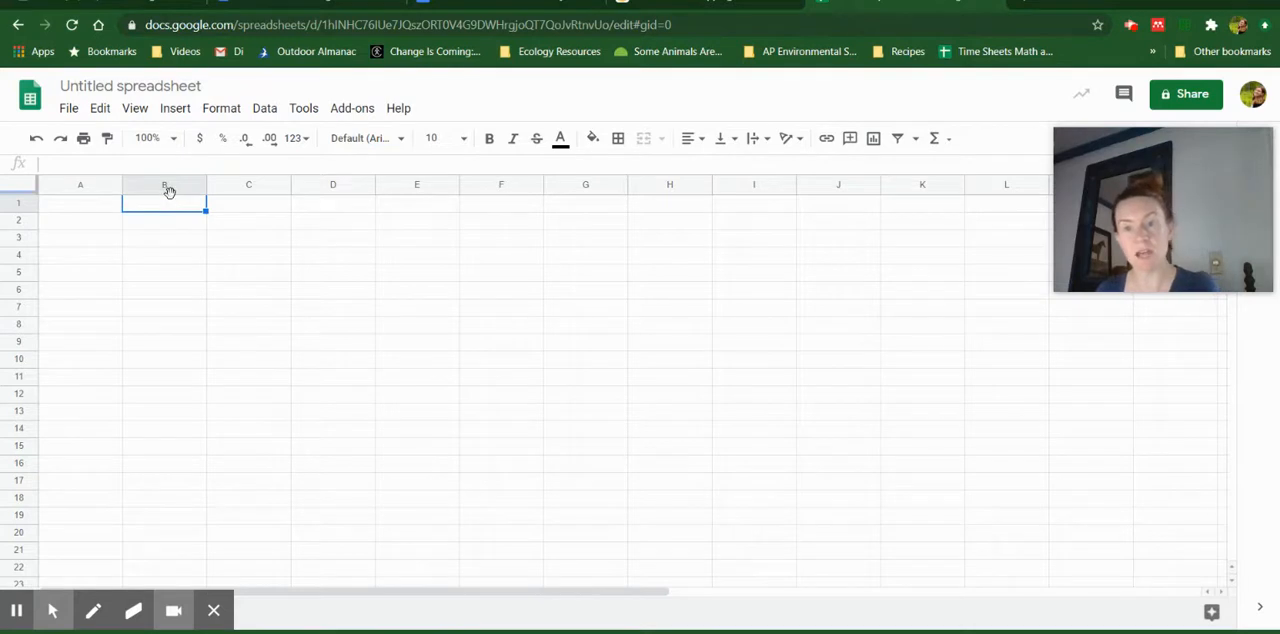
{"action": "left_click", "coordinate": [116, 209]}
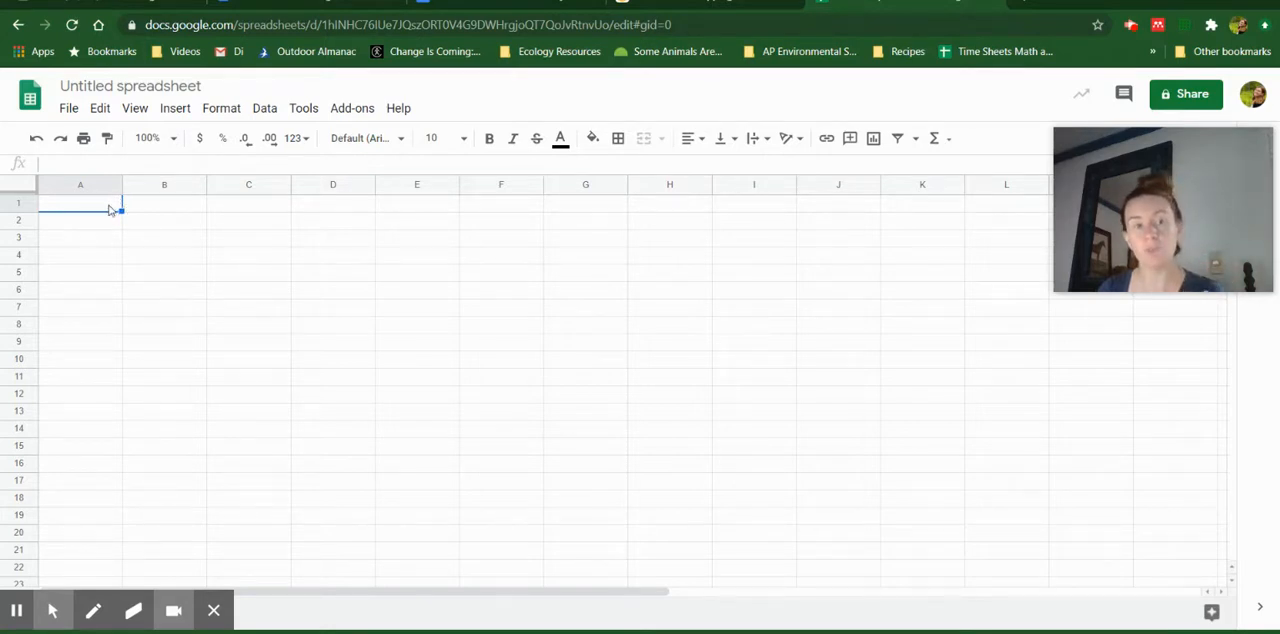
{"action": "type", "text": "I"}
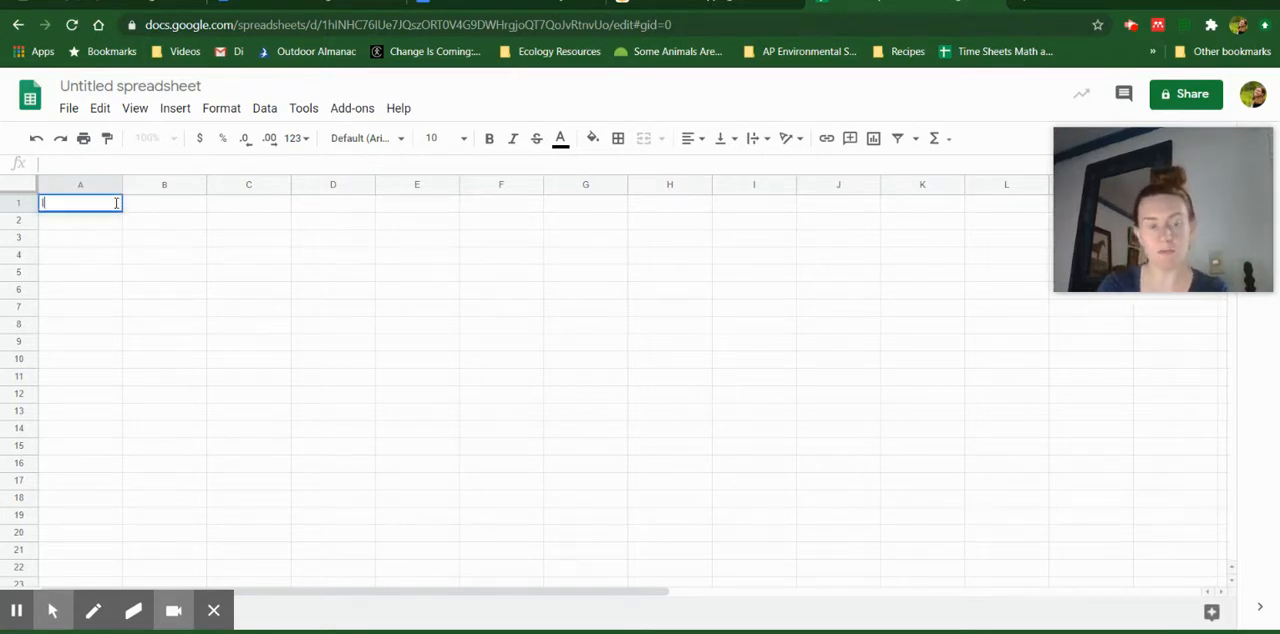
{"action": "type", "text": "ndependent"}
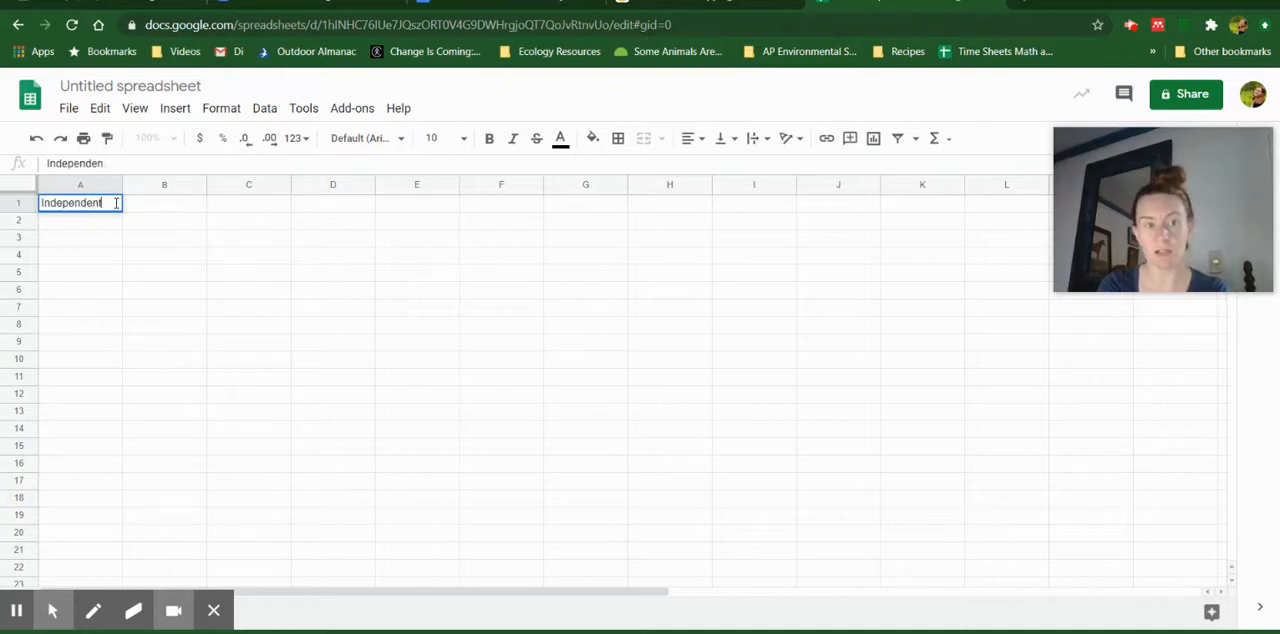
{"action": "key", "text": "Tab"}
{"action": "type", "text": "Dependent"}
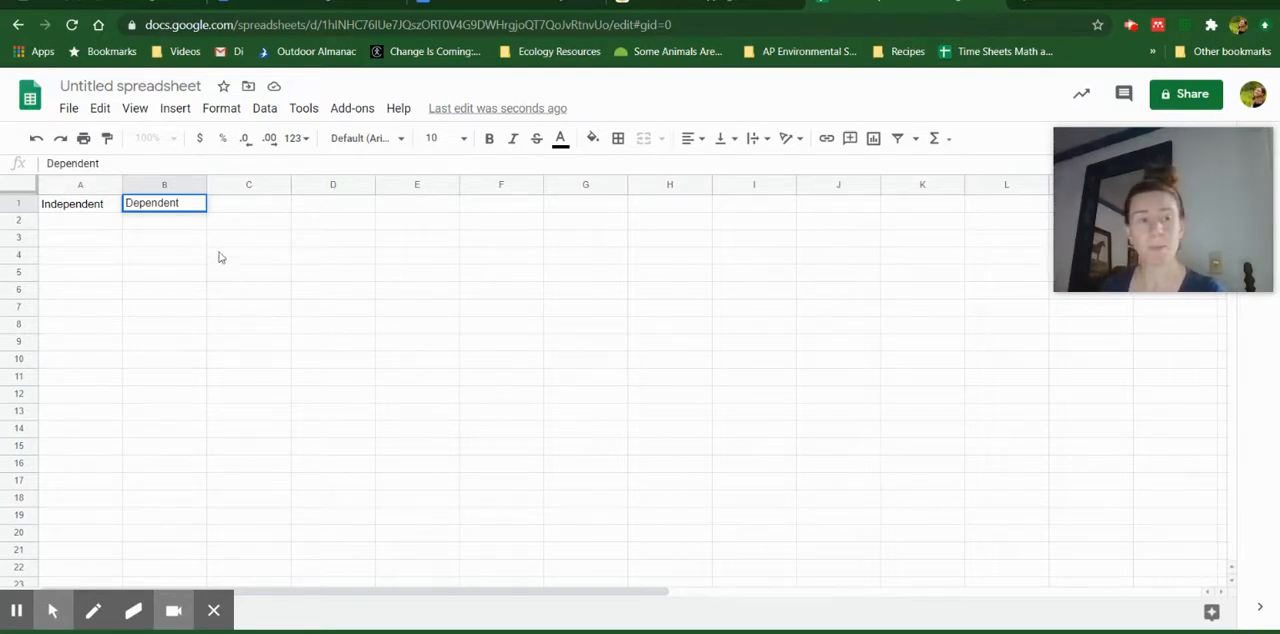
Replace the header in A1 with Materials
{"action": "left_click", "coordinate": [106, 205]}
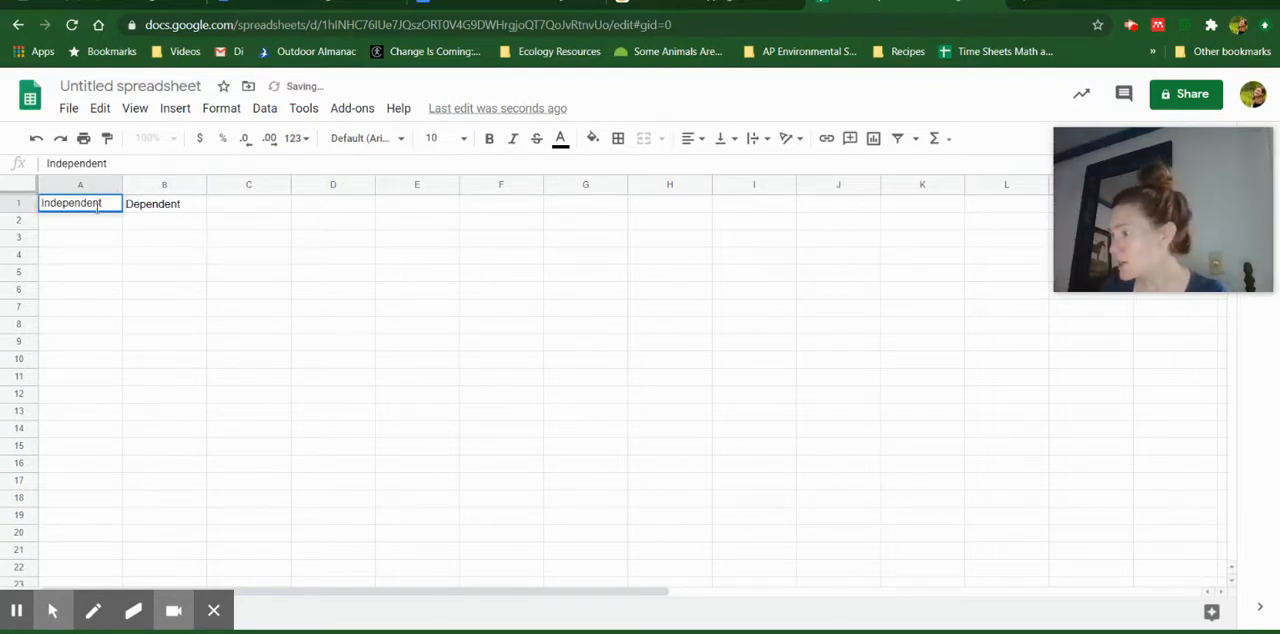
{"action": "left_click", "coordinate": [109, 206]}
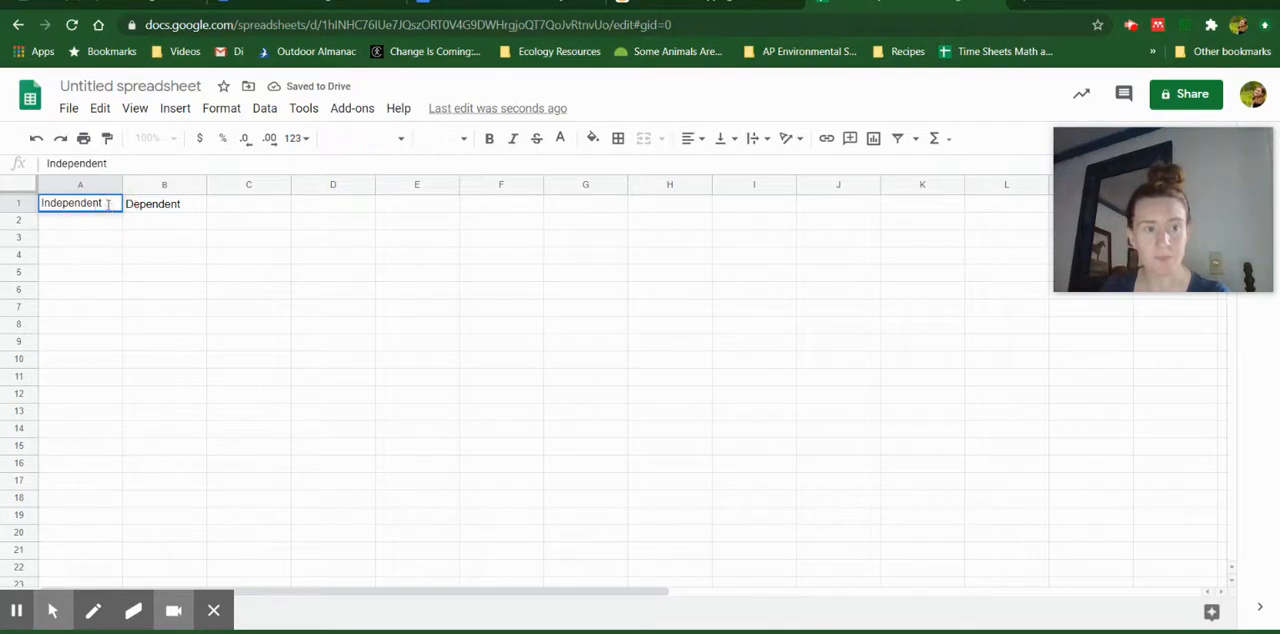
{"action": "left_click", "coordinate": [103, 205]}
{"action": "left_click", "coordinate": [54, 205]}
{"action": "double_click", "coordinate": [70, 205]}
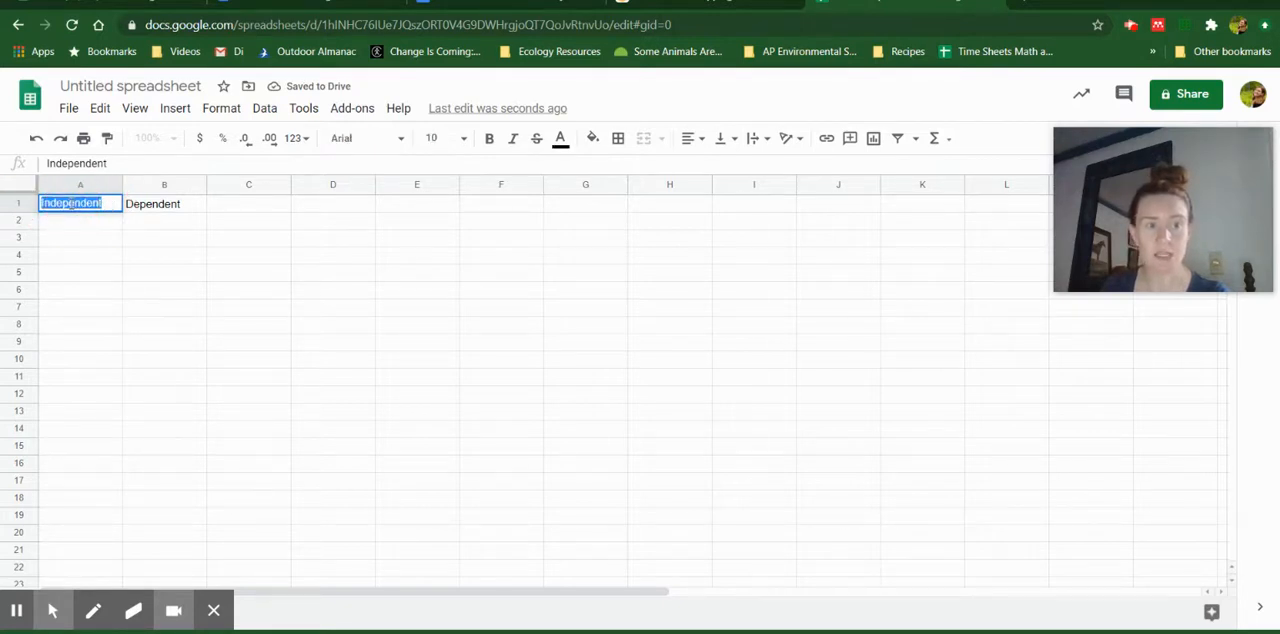
{"action": "type", "text": "Materials"}
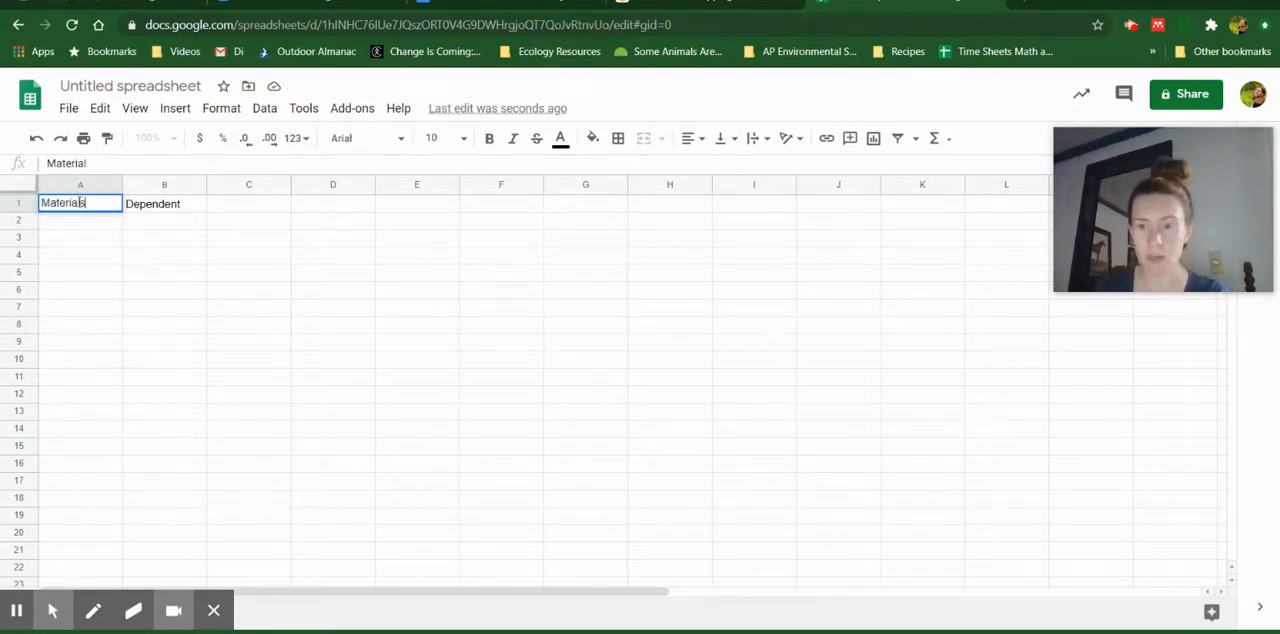
{"action": "key", "text": "Tab"}
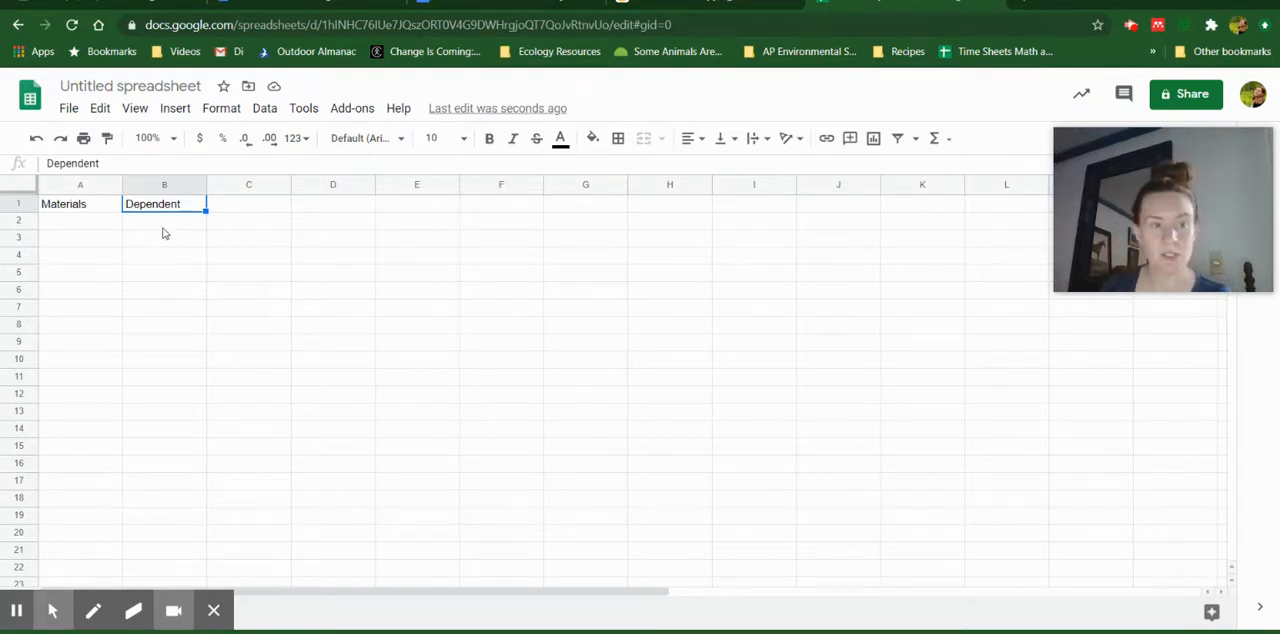
Replace the header in B1 with Temperature
{"action": "left_click", "coordinate": [182, 202]}
{"action": "left_click", "coordinate": [182, 202]}
{"action": "left_click_drag", "start_coordinate": [180, 204], "coordinate": [117, 206]}
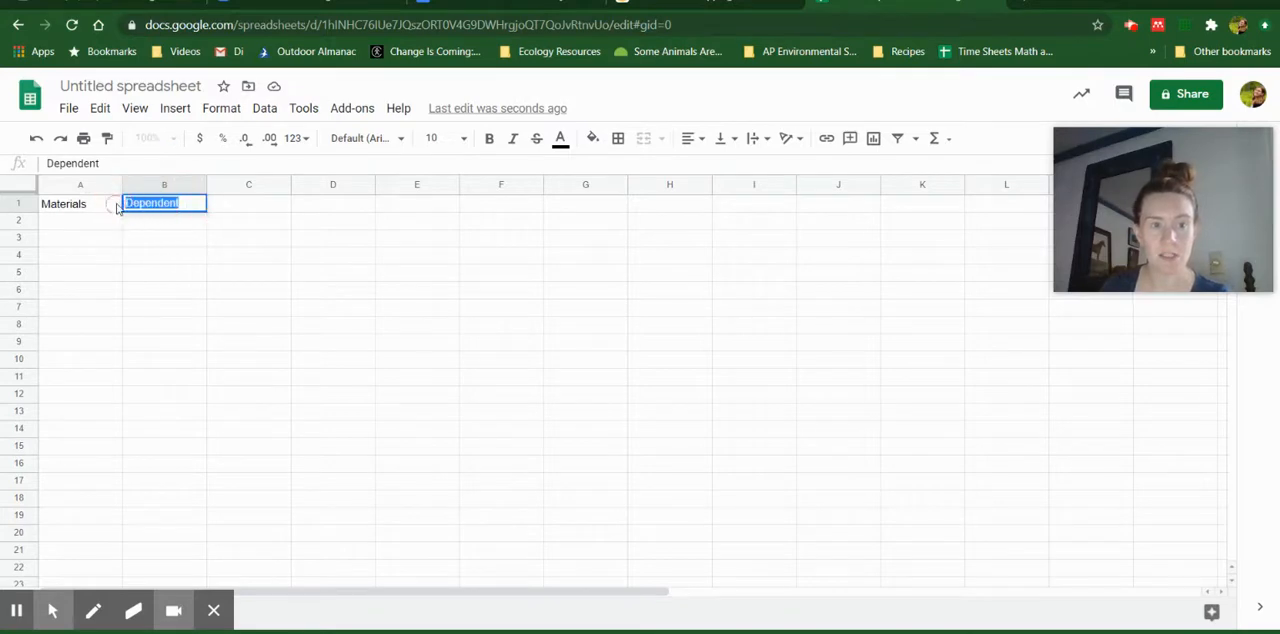
{"action": "type", "text": "Temperature"}
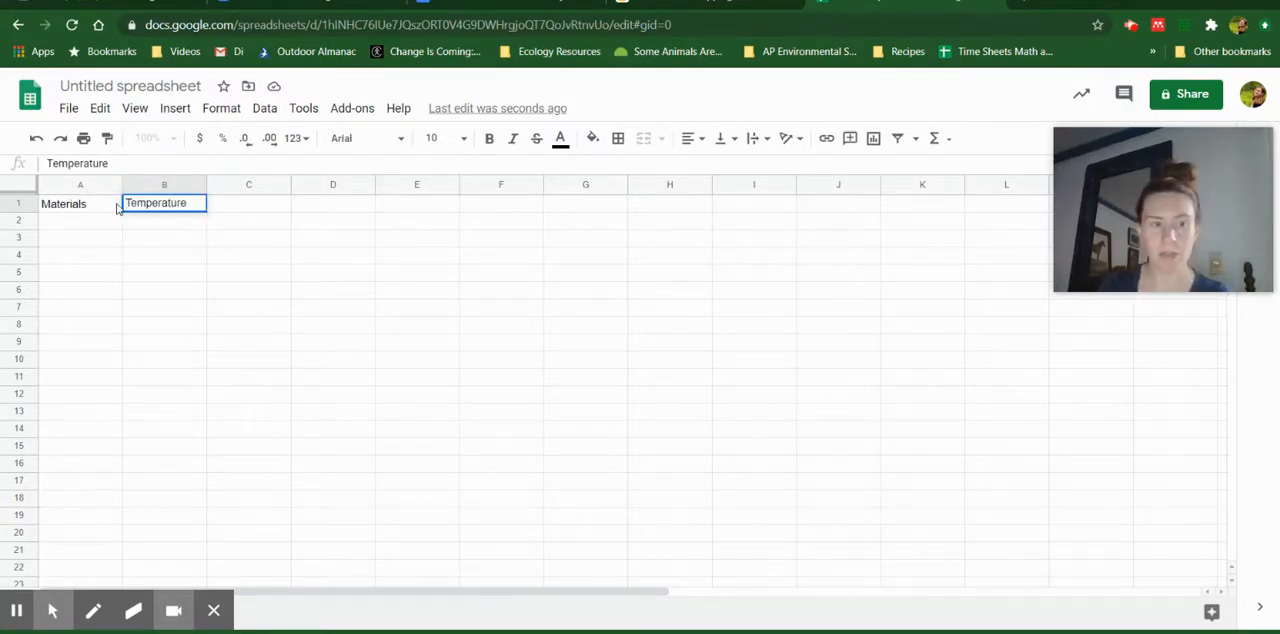
Enter the sample axis labels x in D1 and y in E1
{"action": "left_click", "coordinate": [342, 209]}
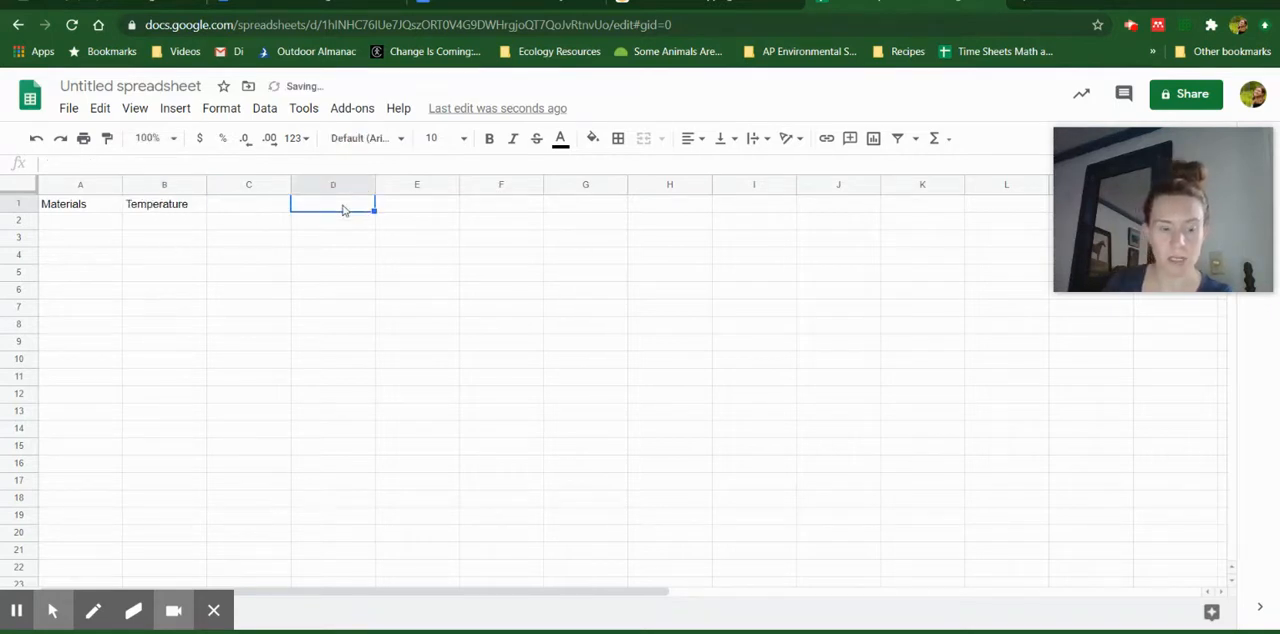
{"action": "type", "text": "x"}
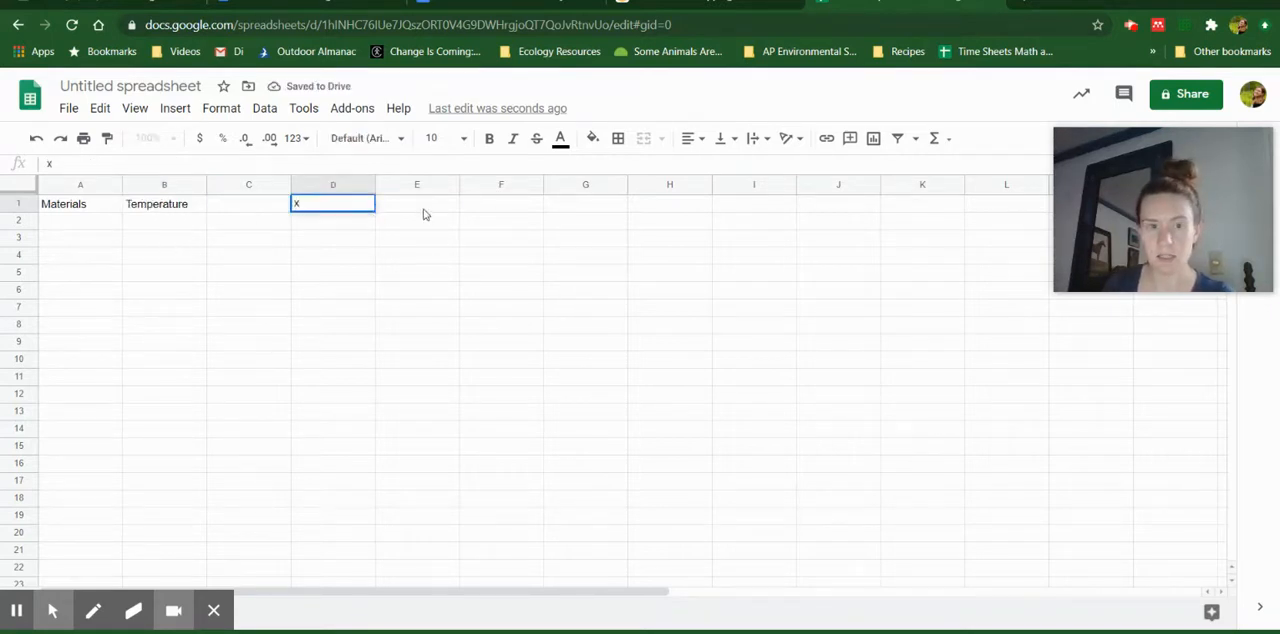
{"action": "left_click", "coordinate": [424, 209]}
{"action": "type", "text": "y"}
{"action": "key", "text": "Return"}
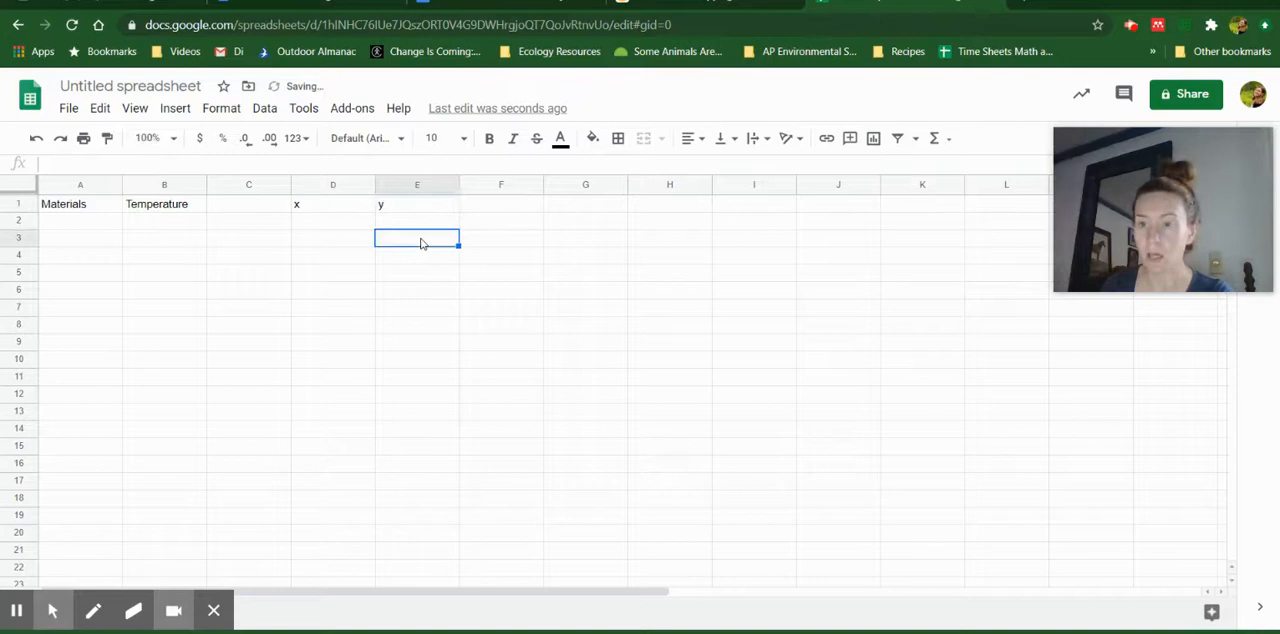
Clear the x and y labels from cells D1 and E1
{"action": "left_click", "coordinate": [362, 205]}
{"action": "left_click_drag", "start_coordinate": [362, 205], "coordinate": [420, 202]}
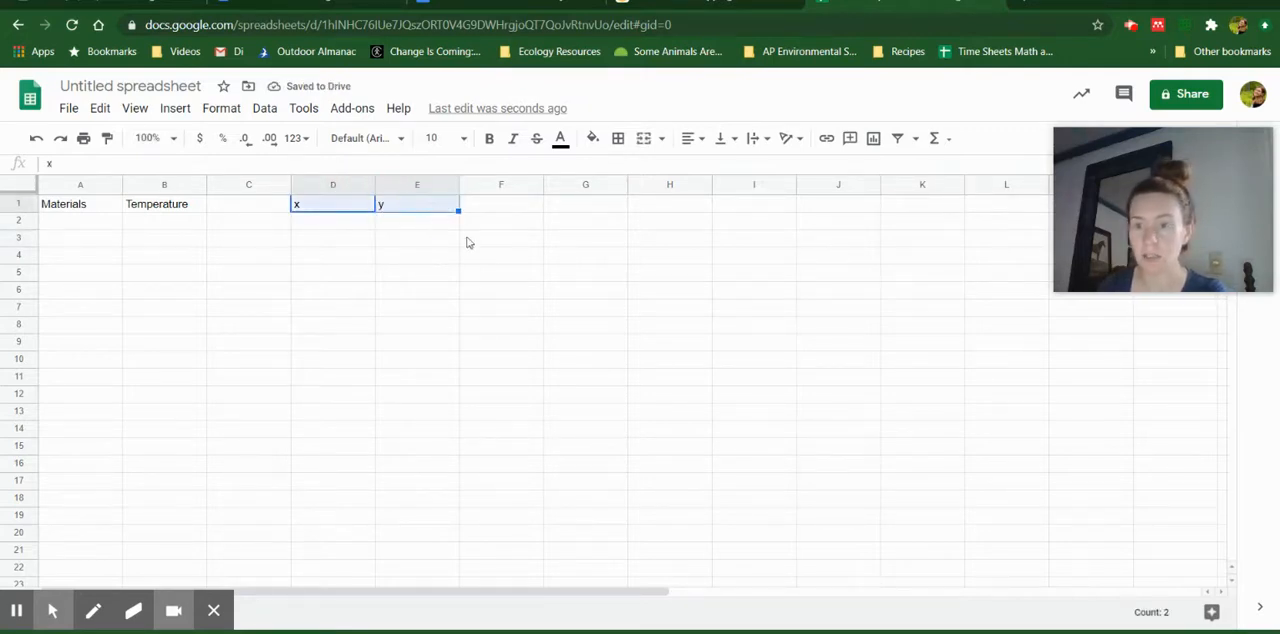
{"action": "key", "text": "Delete"}
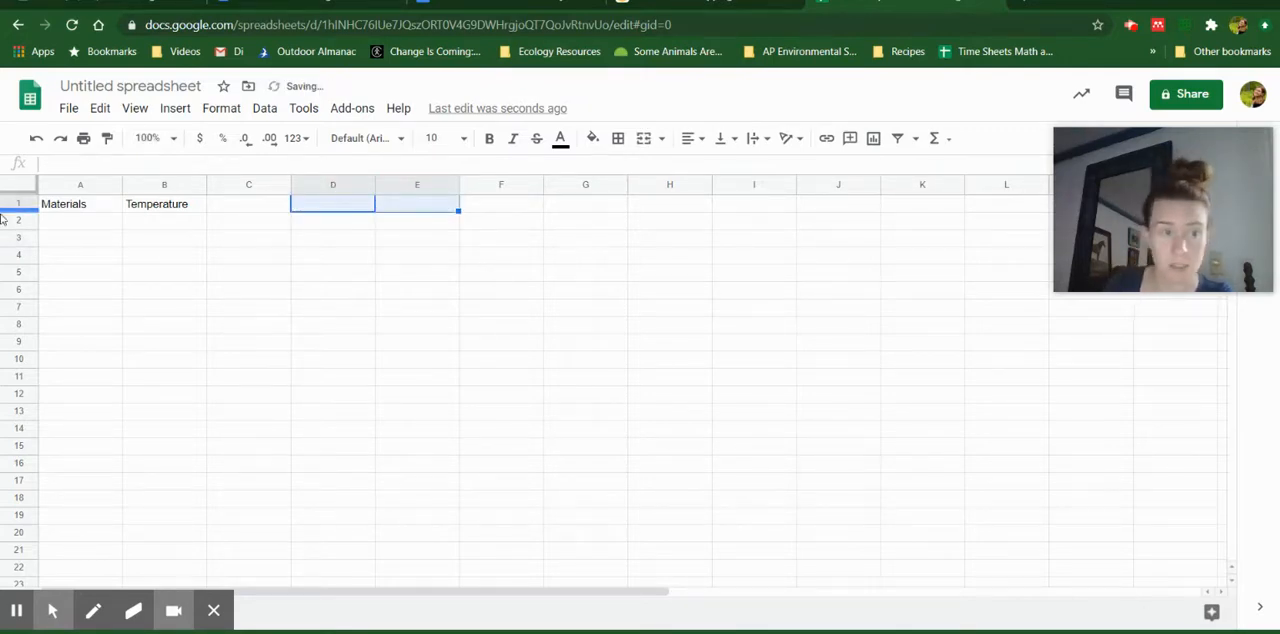
List the first materials under the Materials header: Beige concrete in A2, Metal in A3 and Glass in A4
{"action": "left_click", "coordinate": [57, 223]}
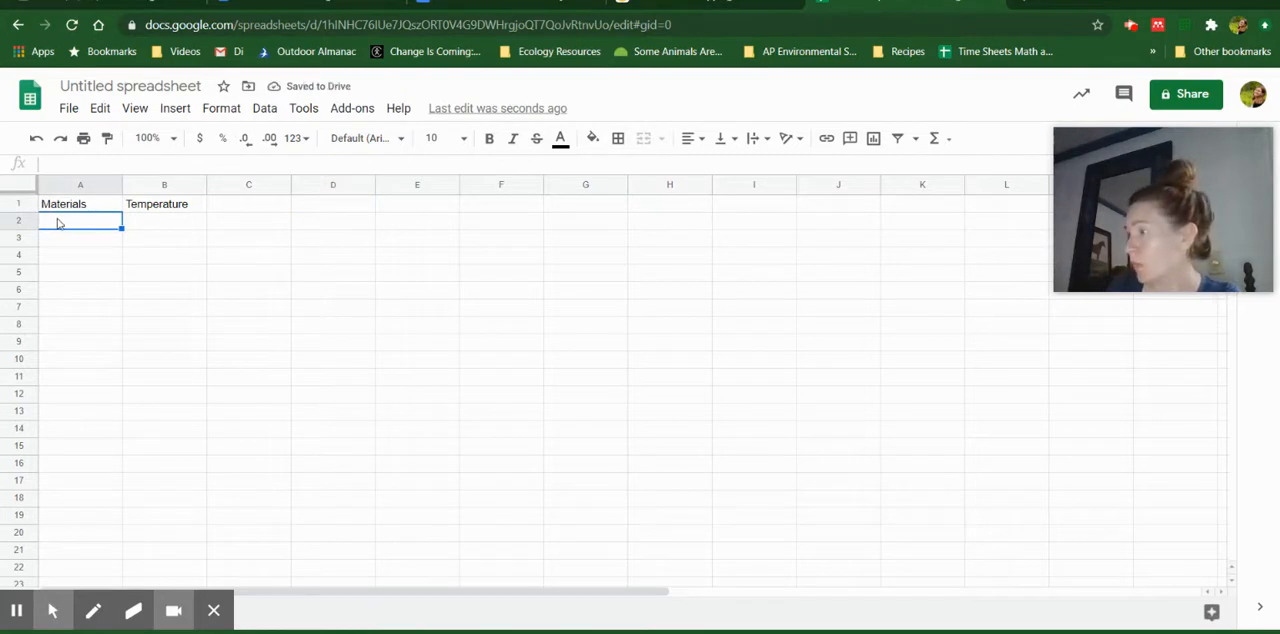
{"action": "type", "text": "Beigen"}
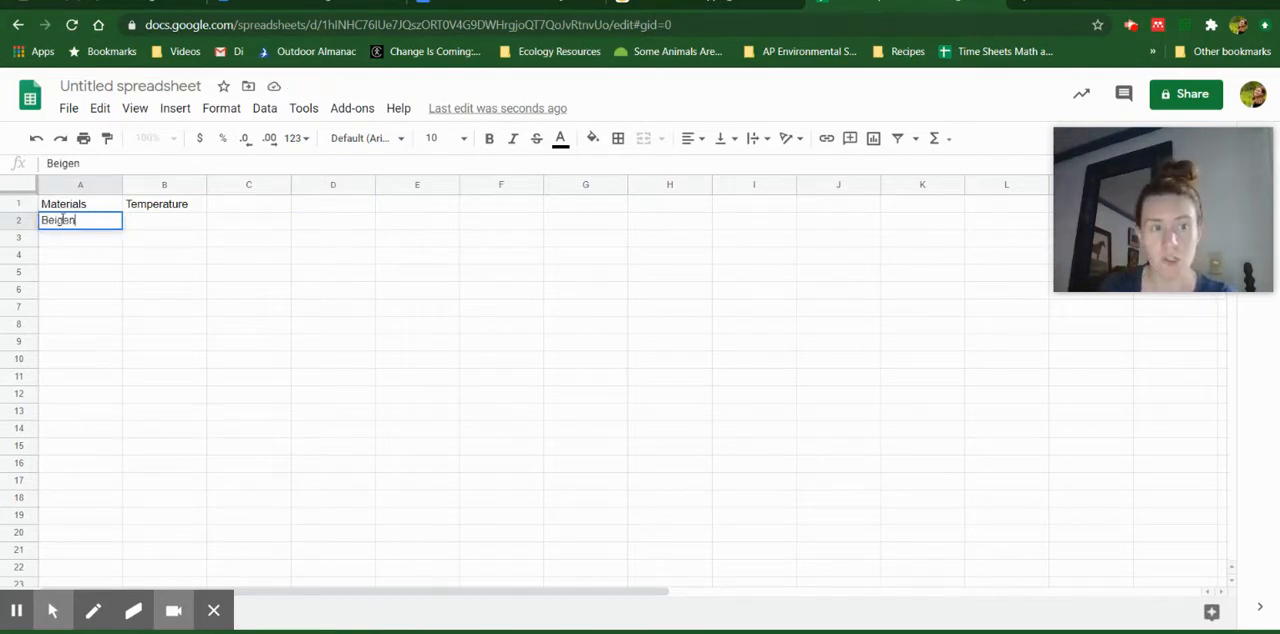
{"action": "key", "text": "BackSpace"}
{"action": "type", "text": "concrete"}
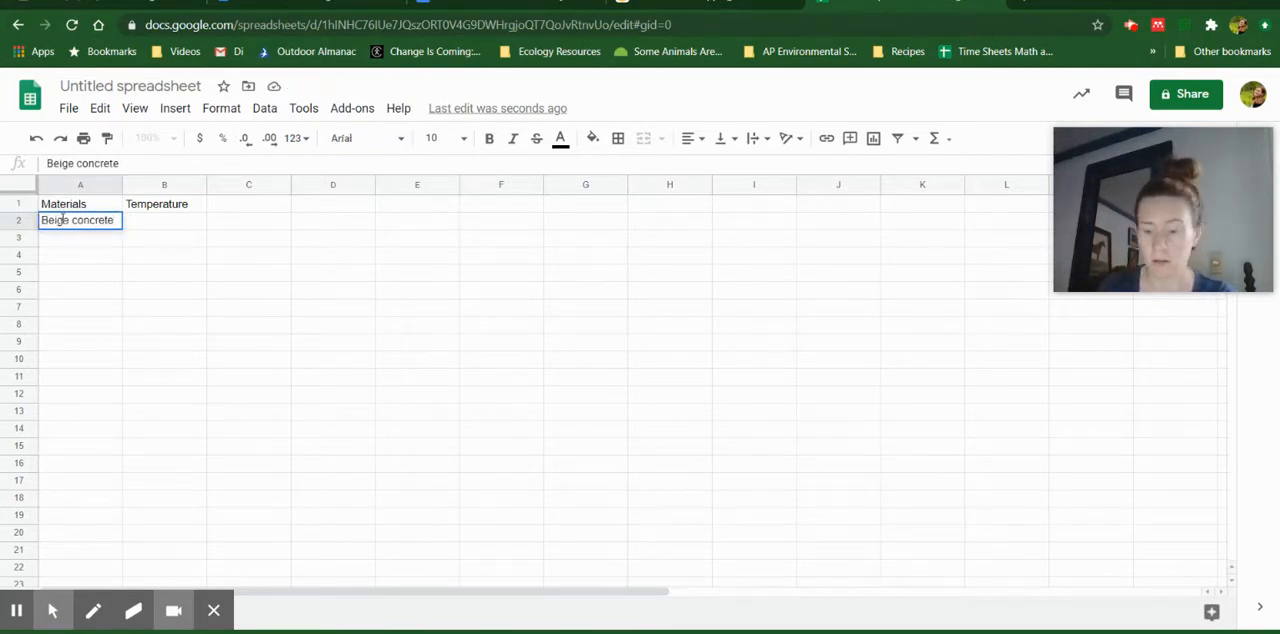
{"action": "key", "text": "Return"}
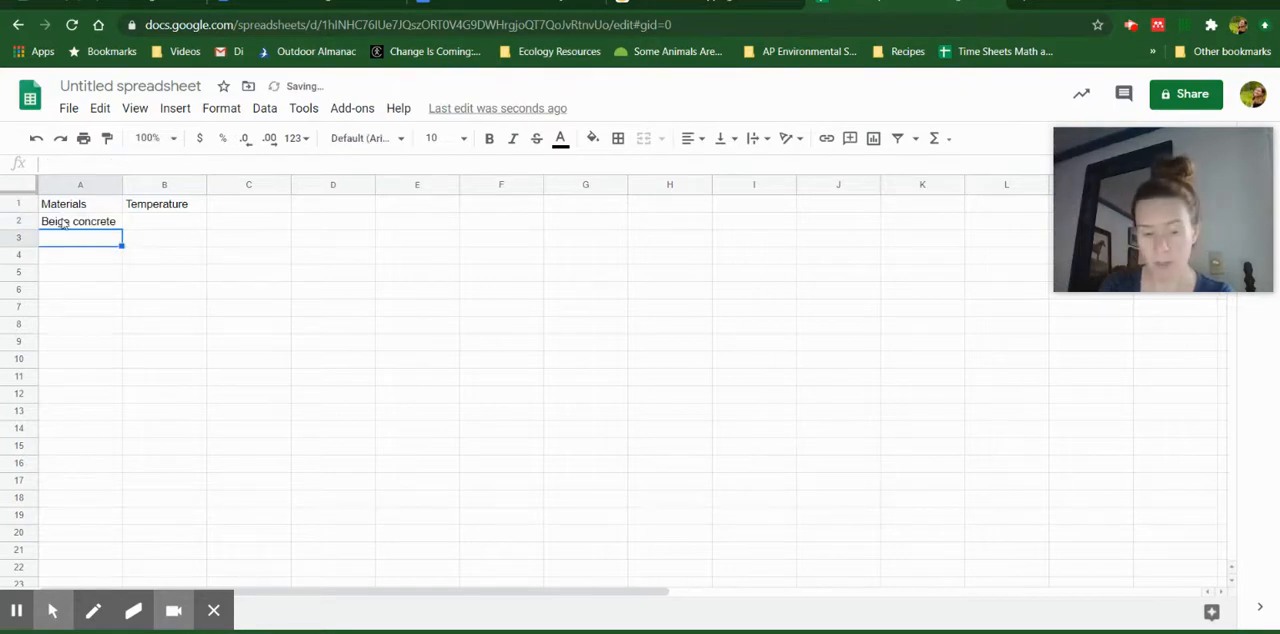
{"action": "type", "text": "Metal"}
{"action": "key", "text": "Return"}
{"action": "type", "text": "Glas"}
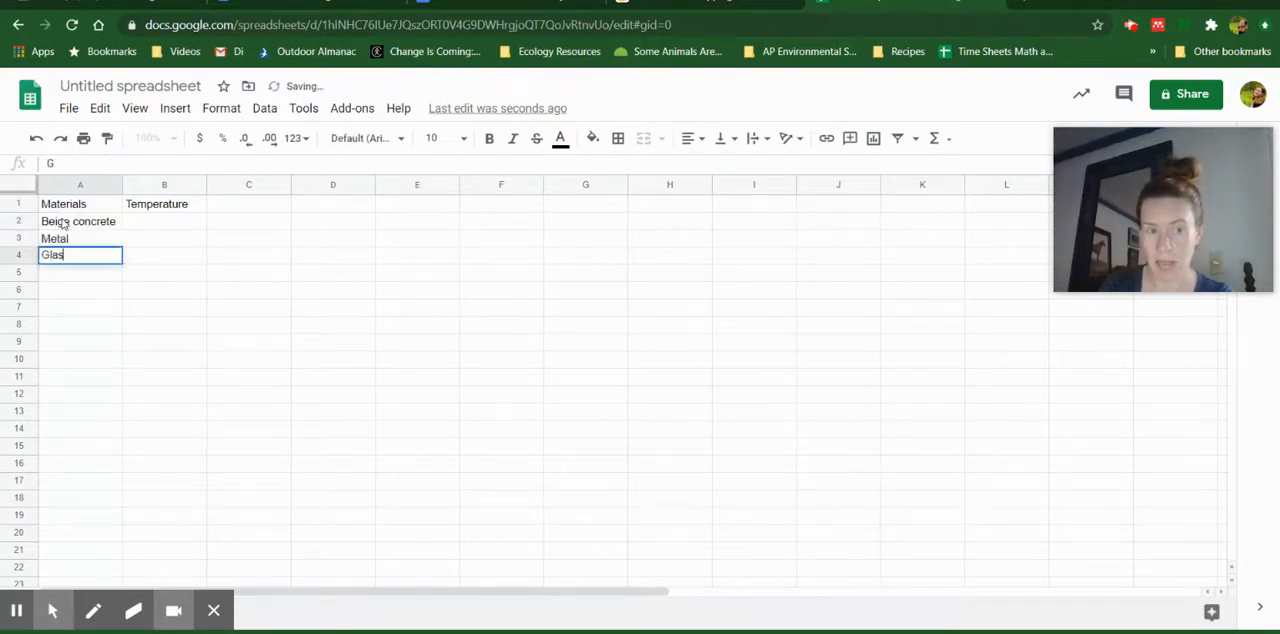
{"action": "type", "text": "s"}
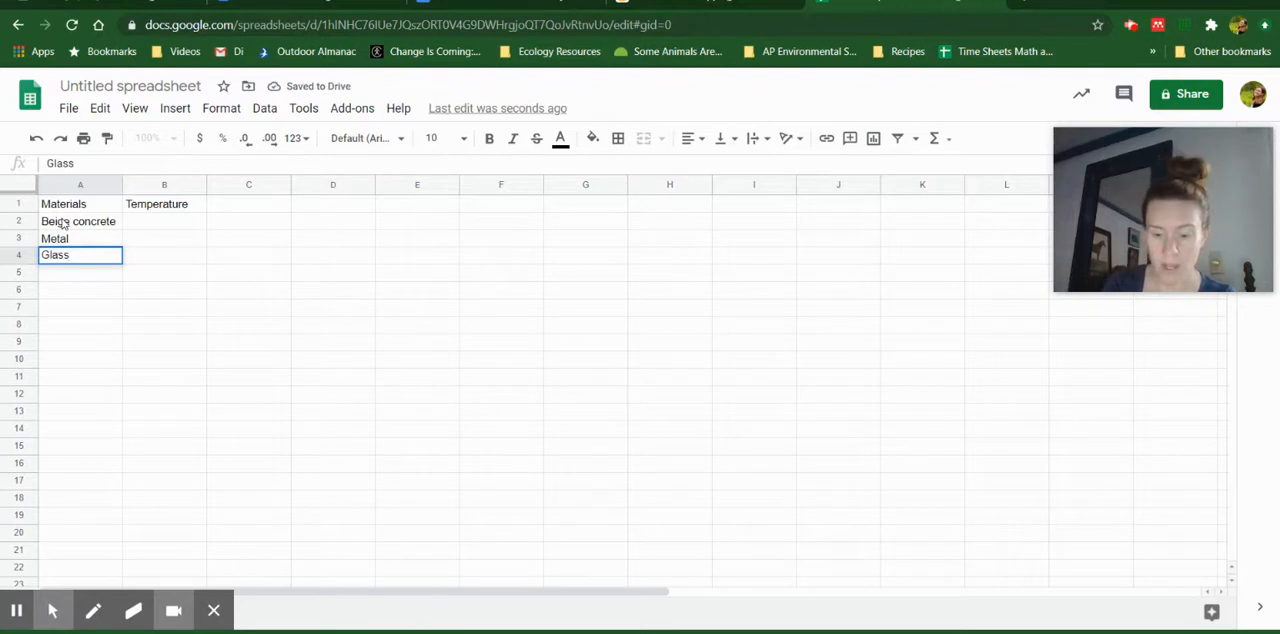
{"action": "key", "text": "Return"}
Continue the materials list with White concrete in A5, Wood in A6 and Granite Flooring in A7
{"action": "type", "text": "White conce"}
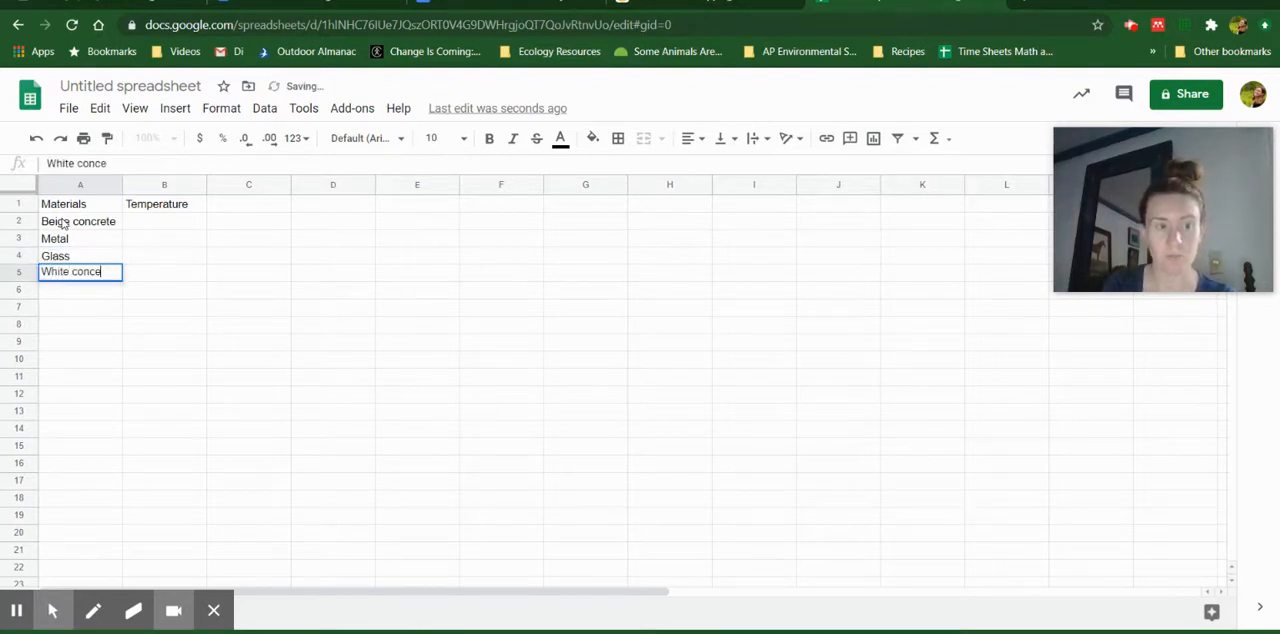
{"action": "key", "text": "BackSpace"}
{"action": "type", "text": "rete"}
{"action": "key", "text": "Return"}
{"action": "type", "text": "Wood"}
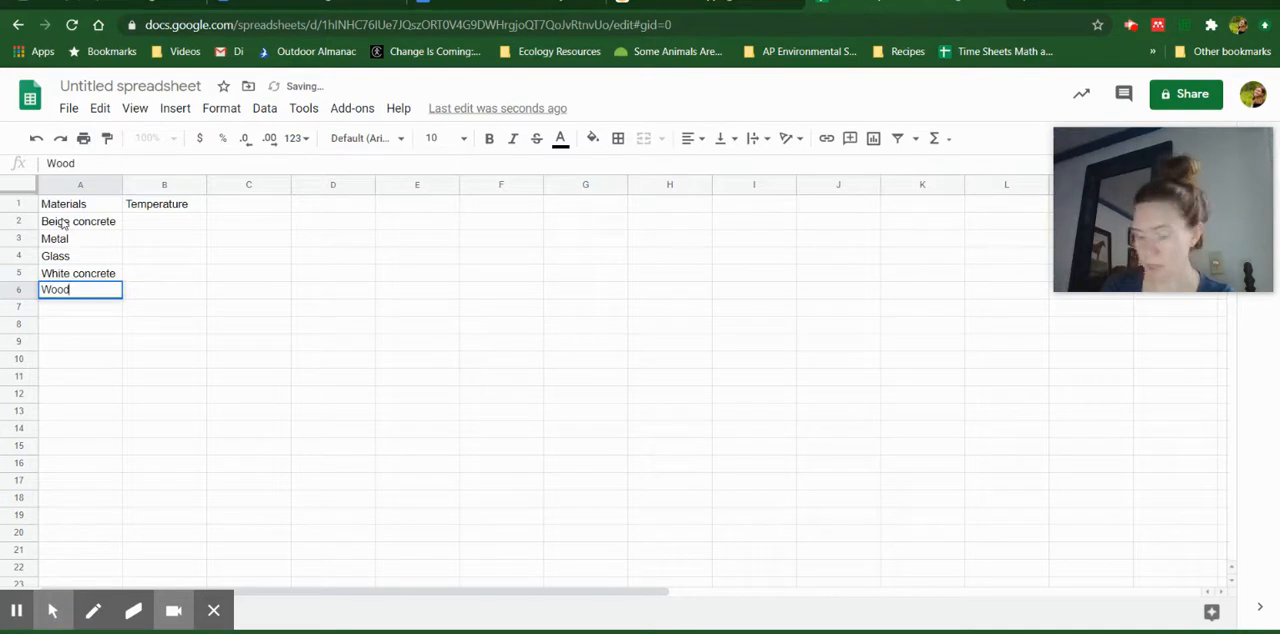
{"action": "key", "text": "Return"}
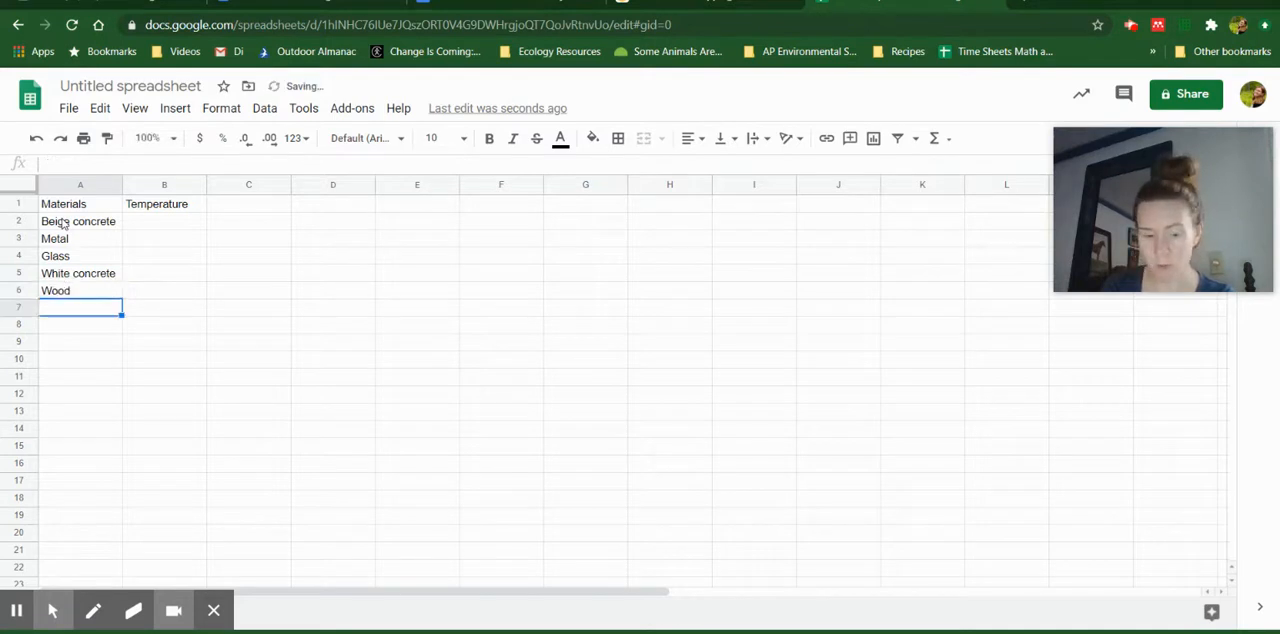
{"action": "type", "text": "Granite Flooring"}
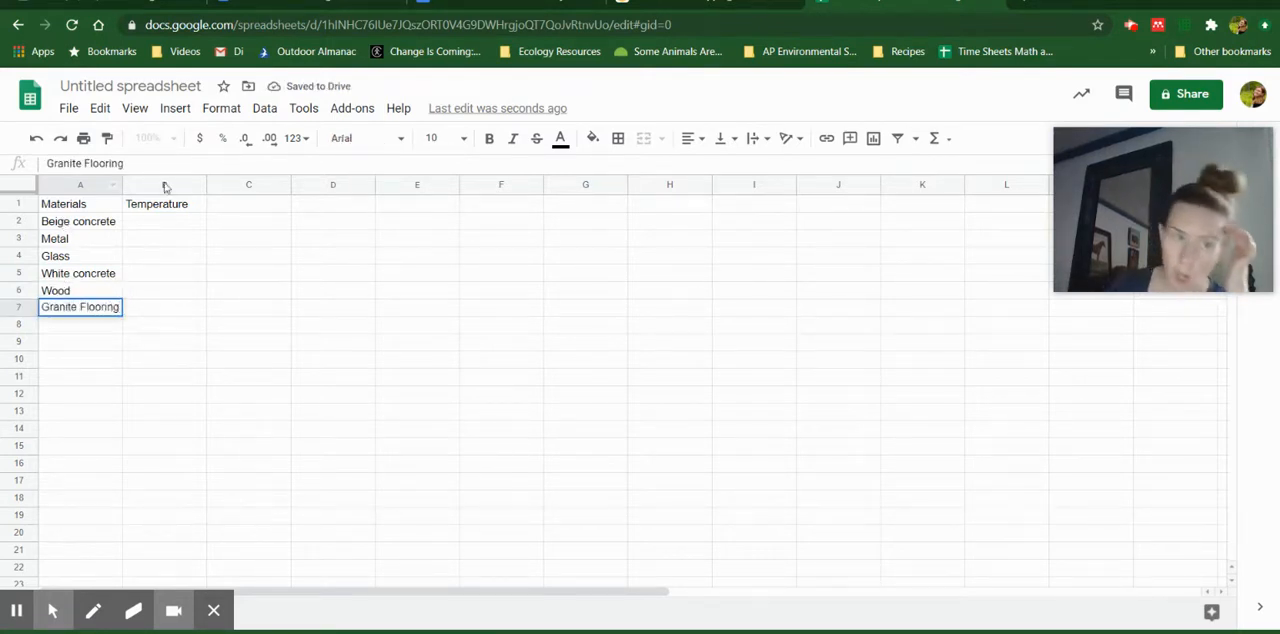
Enter 88.7 F in B2 as the temperature for Beige concrete
{"action": "left_click", "coordinate": [181, 220]}
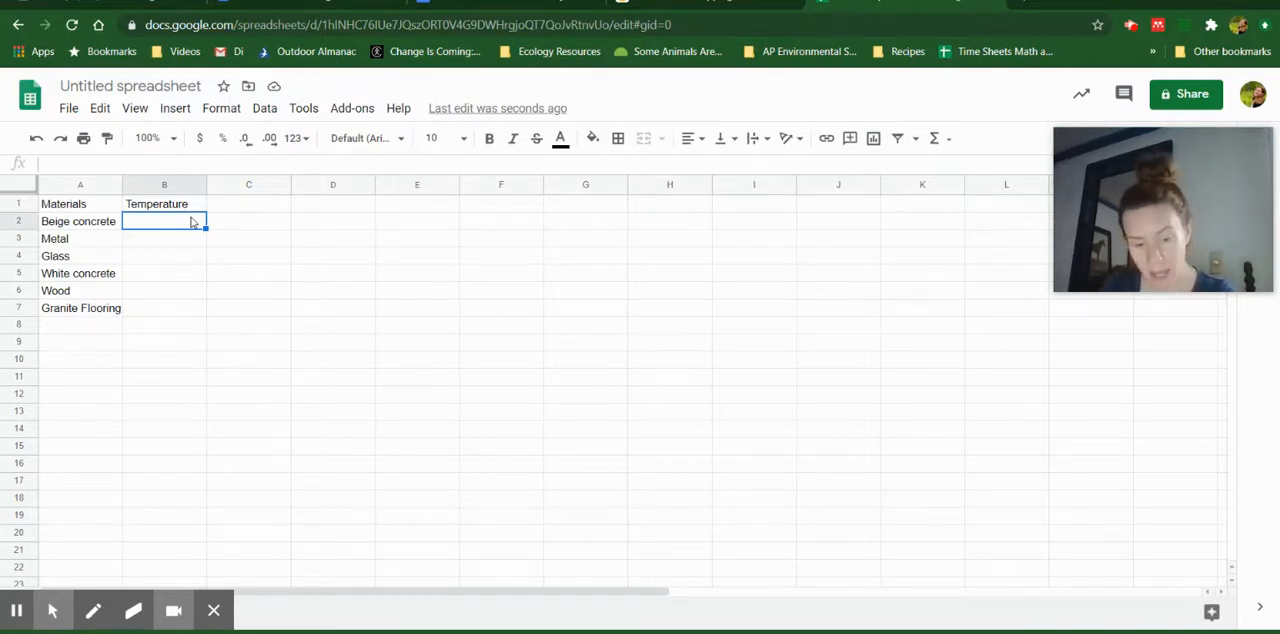
{"action": "type", "text": "88.7 F"}
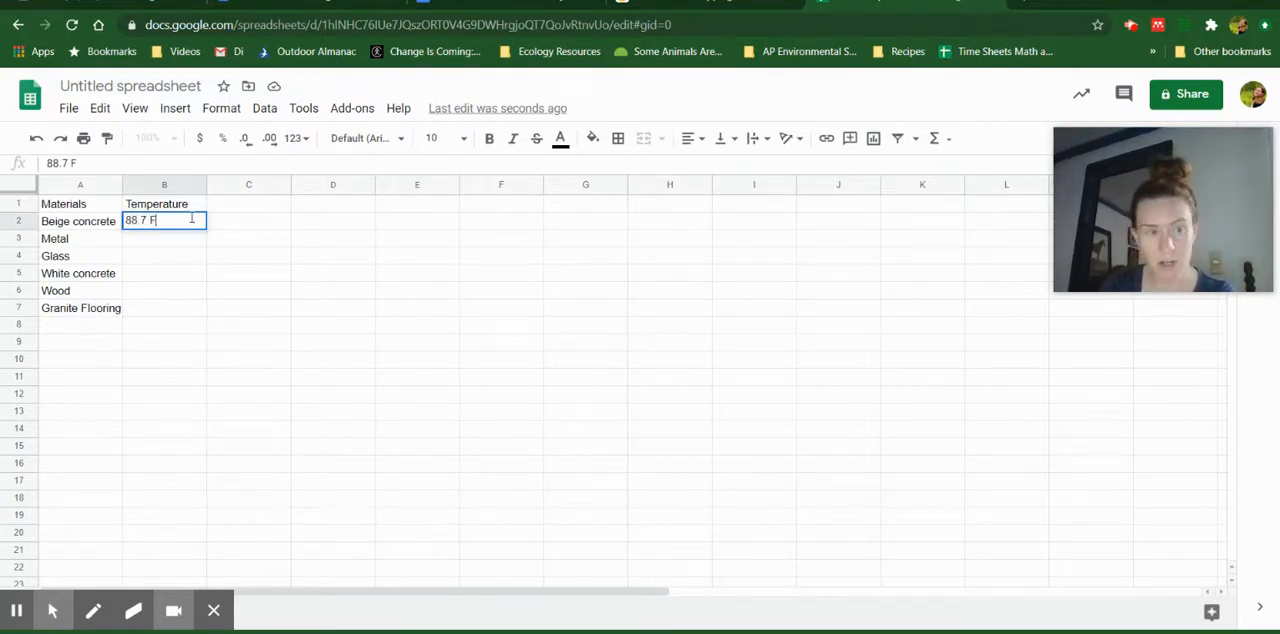
{"action": "left_click", "coordinate": [163, 335]}
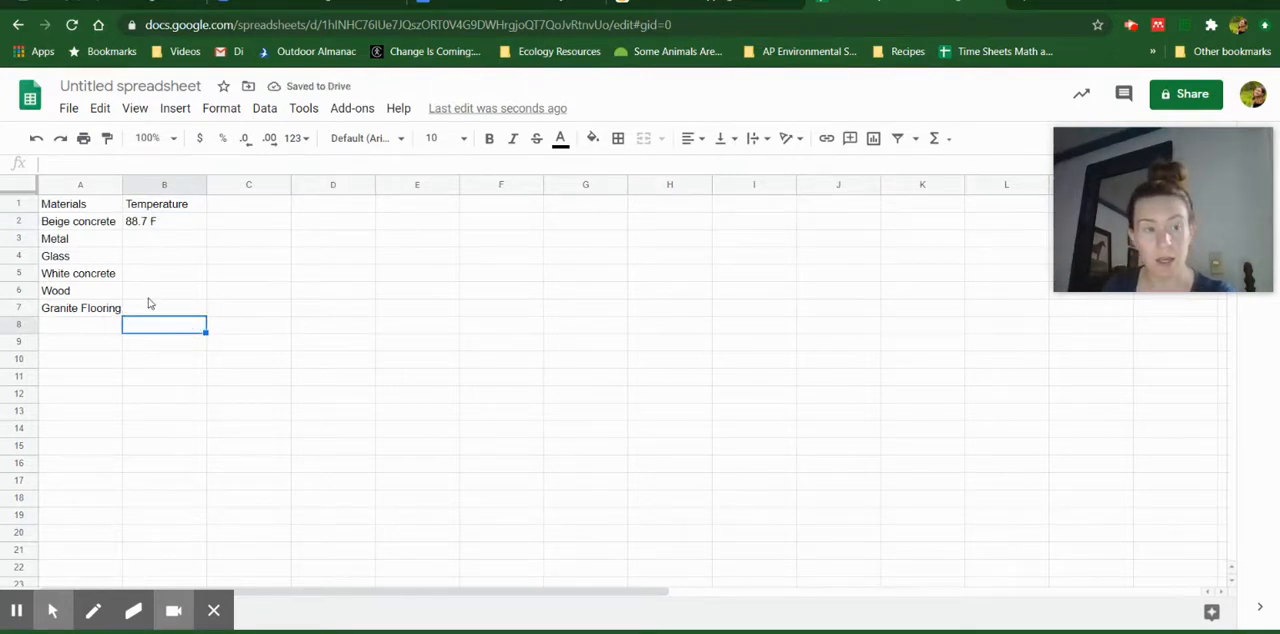
Add the unit to the header in B1 so that it reads Temperature (F)
{"action": "left_click", "coordinate": [158, 204]}
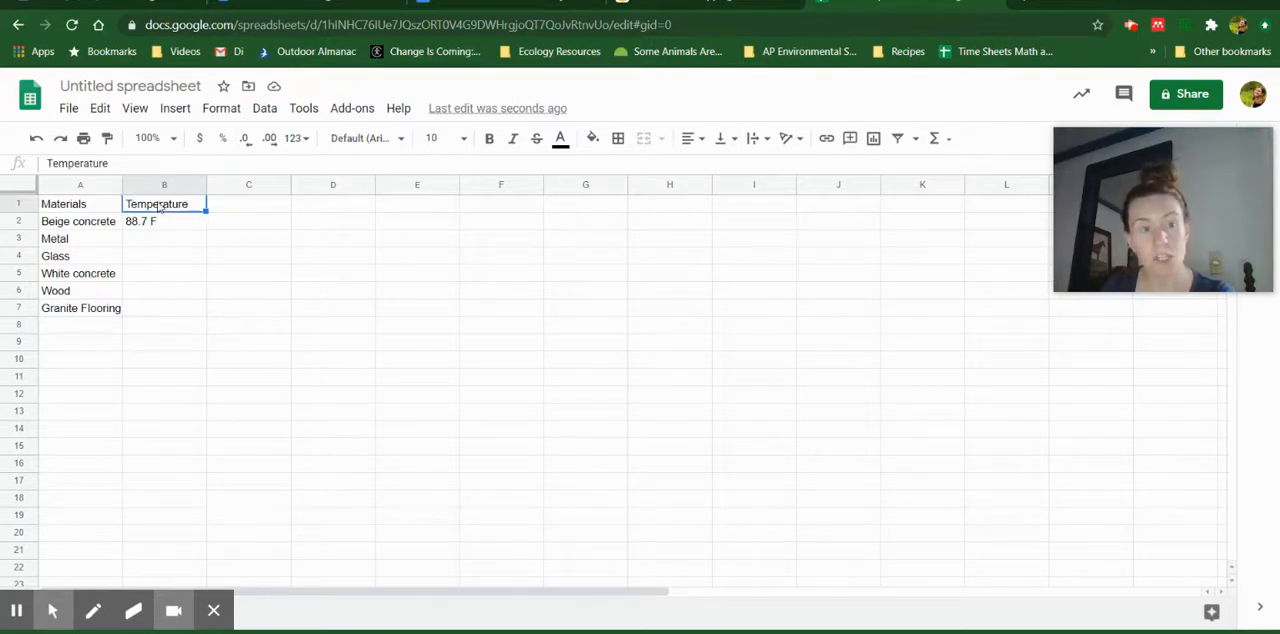
{"action": "left_click", "coordinate": [125, 164]}
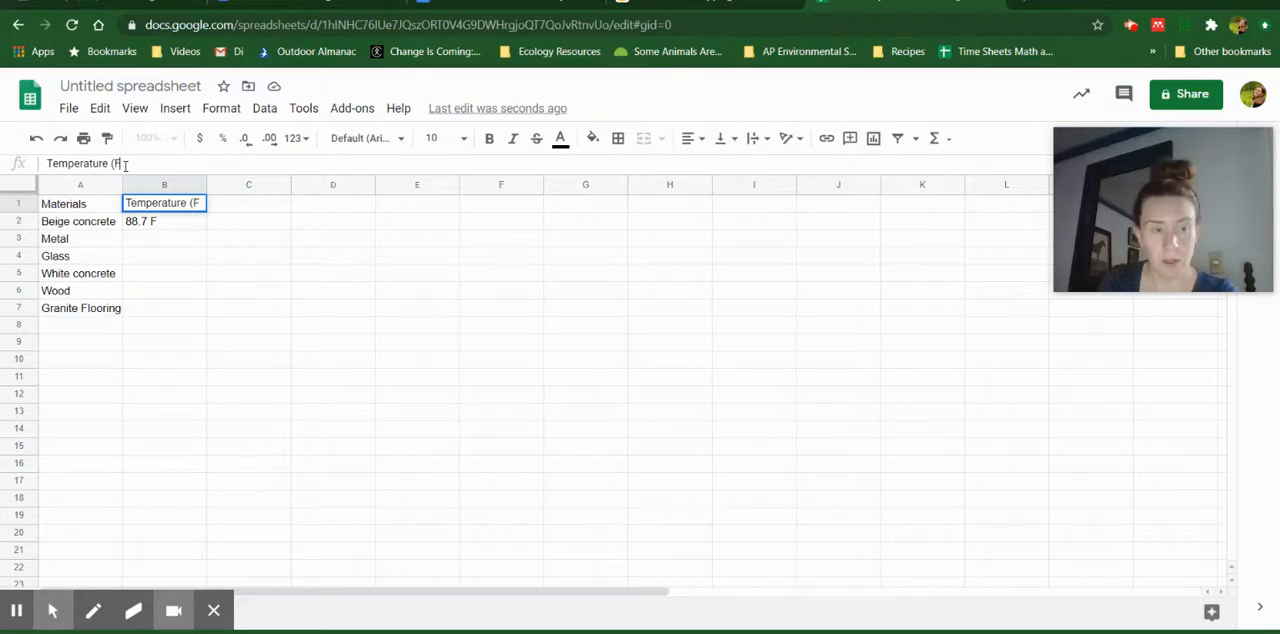
{"action": "type", "text": "(F_"}
{"action": "type", "text": ")"}
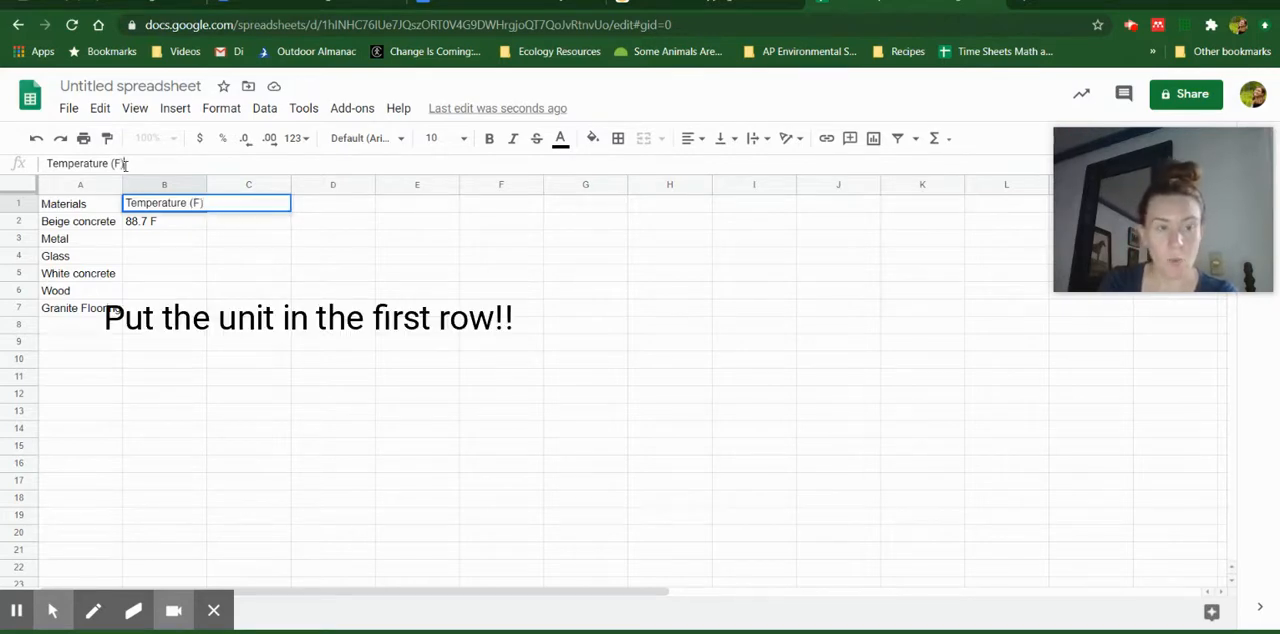
Remove the F unit from the Beige concrete temperature in B2, leaving only the number 88.7
{"action": "left_click", "coordinate": [162, 222]}
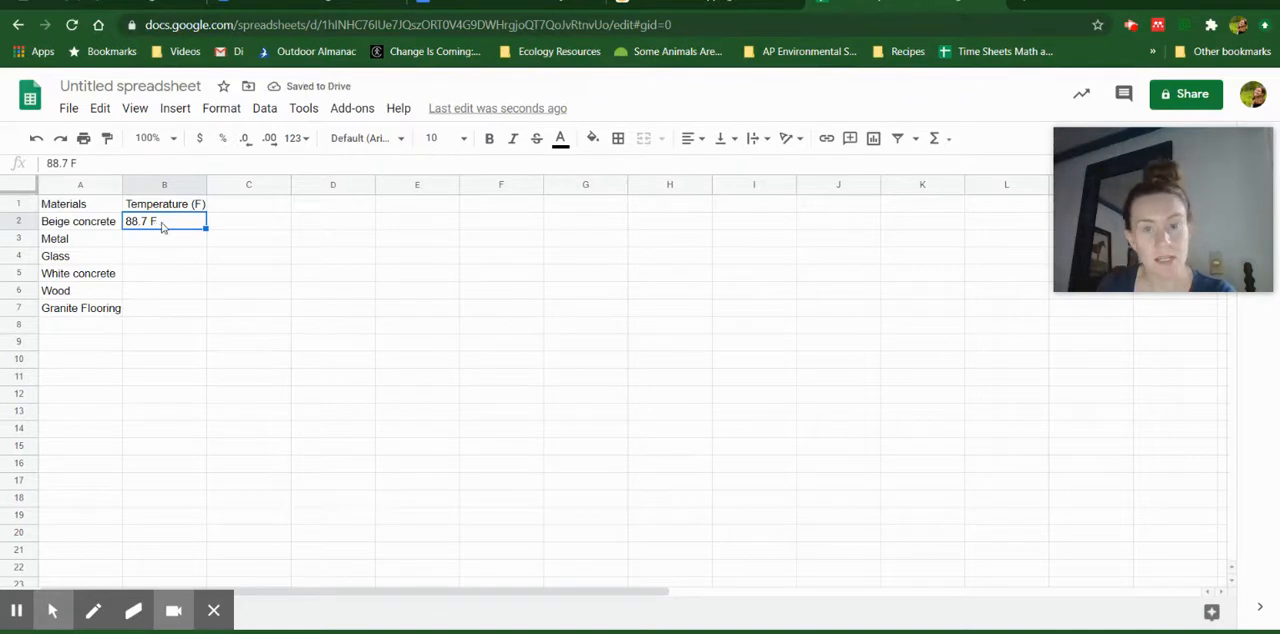
{"action": "double_click", "coordinate": [67, 162]}
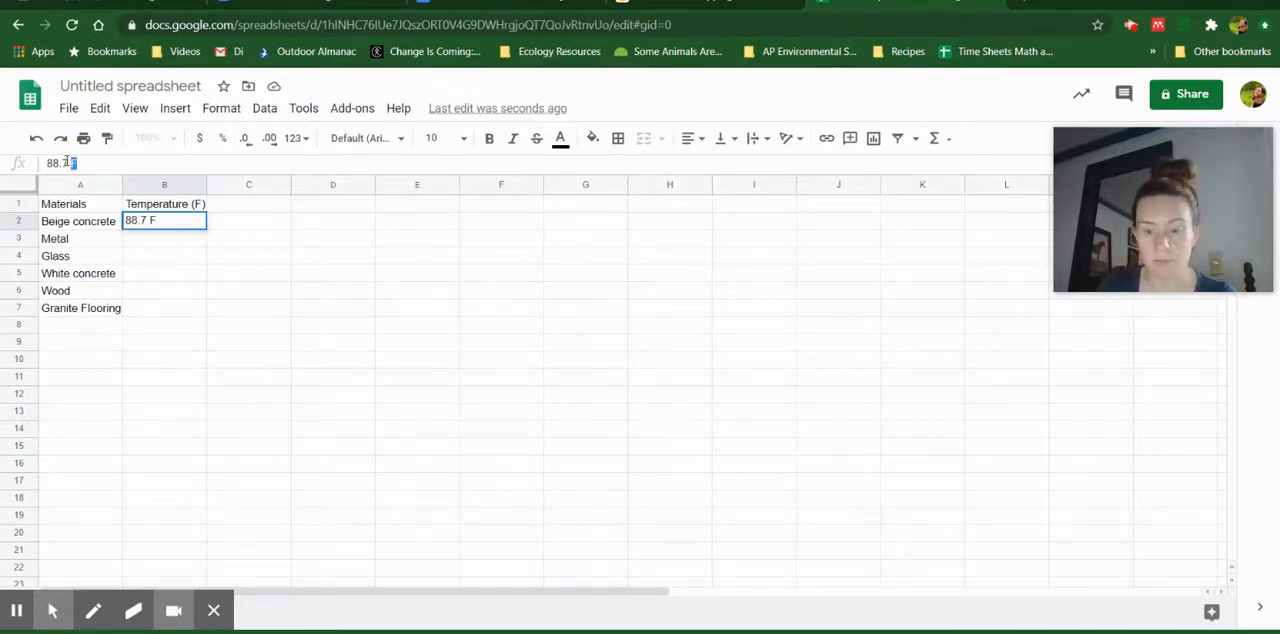
{"action": "key", "text": "BackSpace"}
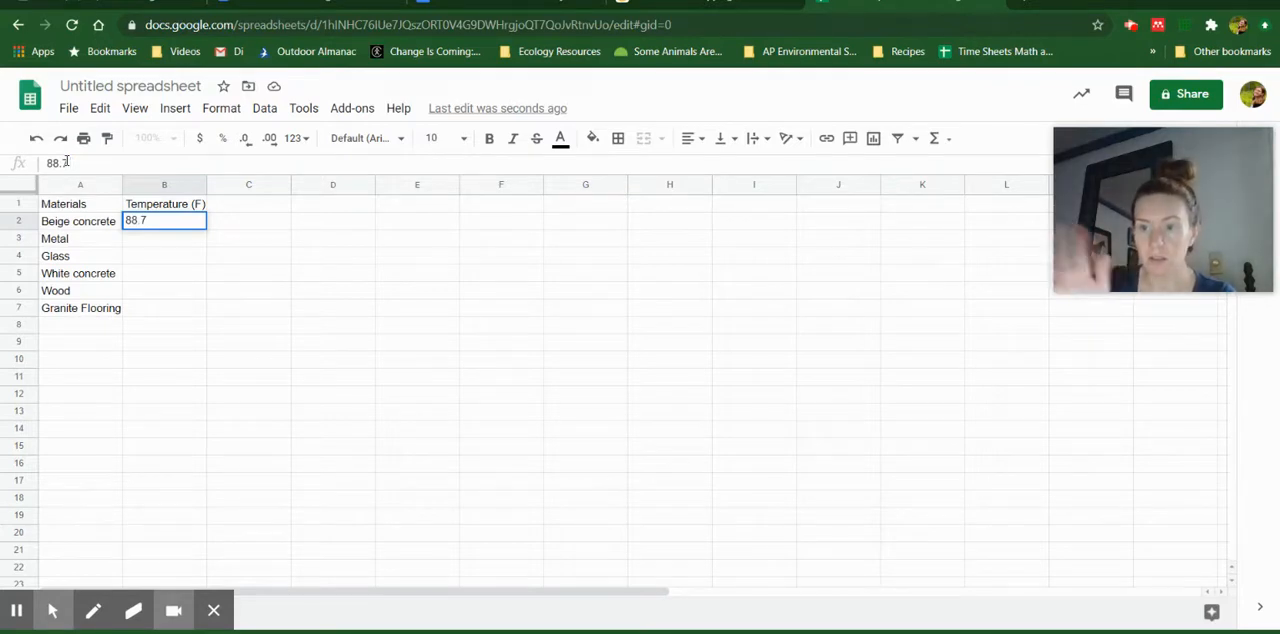
{"action": "left_click", "coordinate": [141, 222]}
{"action": "left_click", "coordinate": [145, 241]}
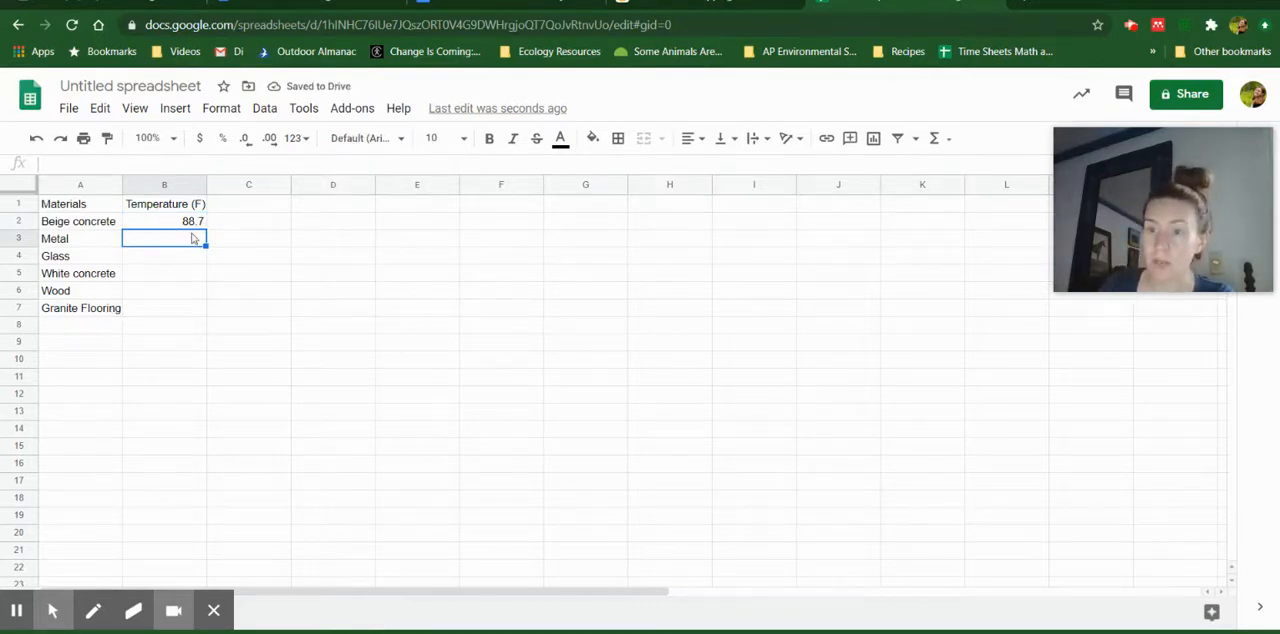
{"action": "left_click", "coordinate": [190, 218]}
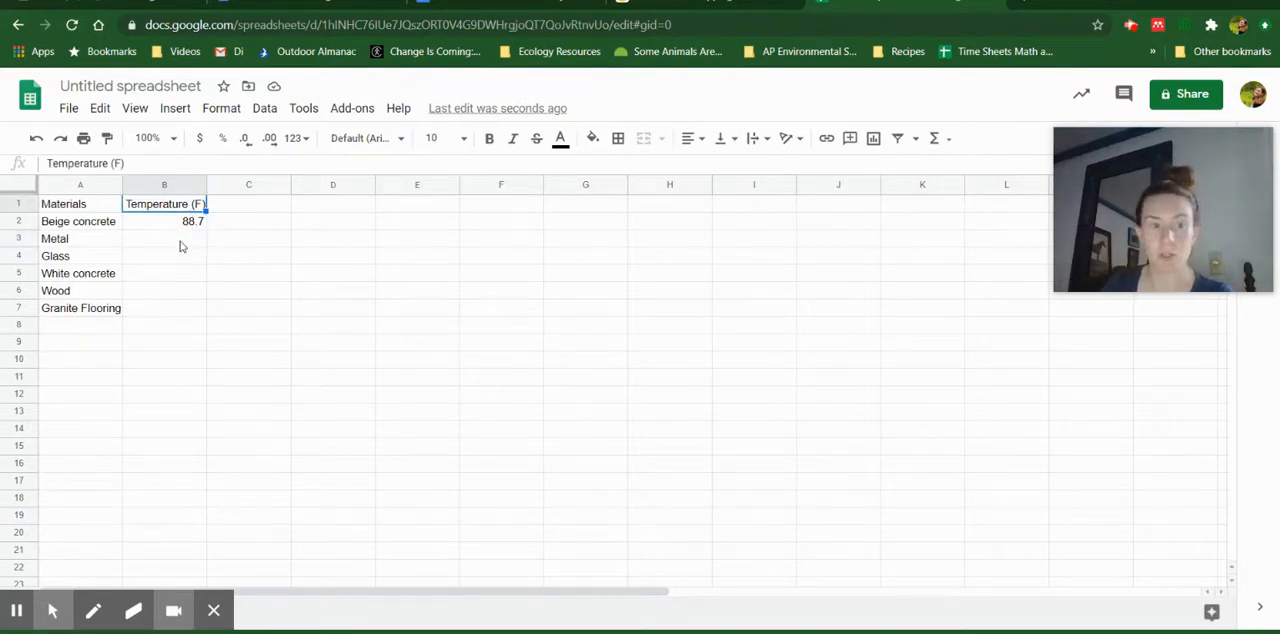
{"action": "left_click", "coordinate": [182, 246]}
{"action": "left_click", "coordinate": [103, 208]}
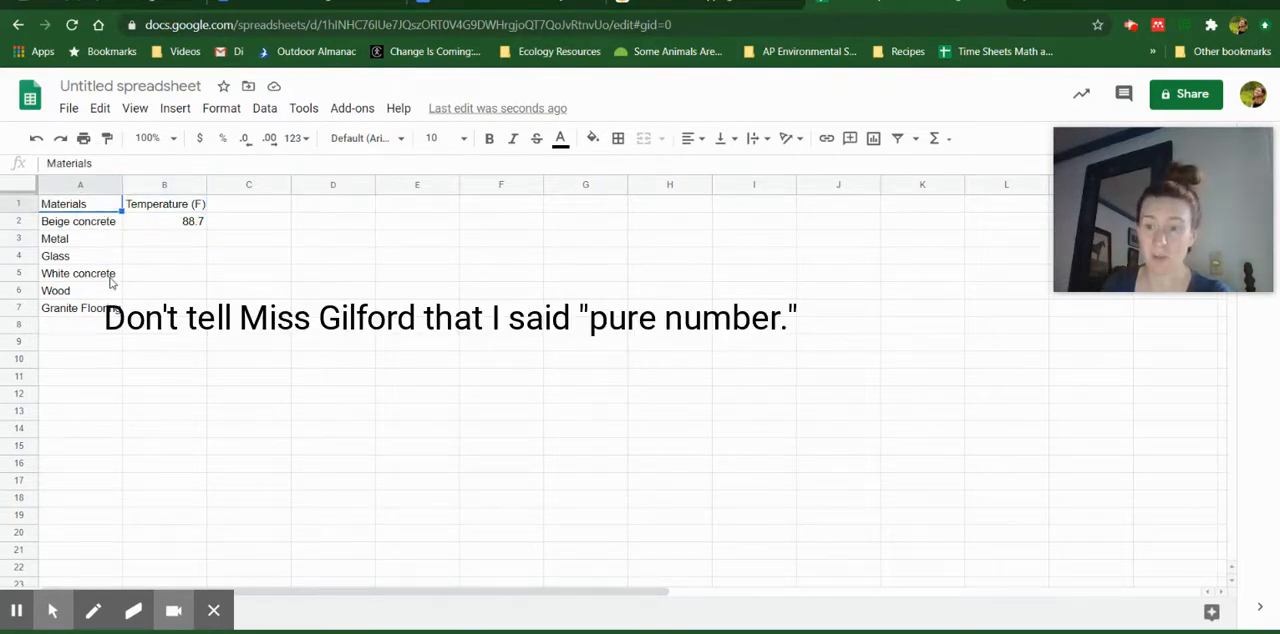
{"action": "left_click", "coordinate": [168, 210]}
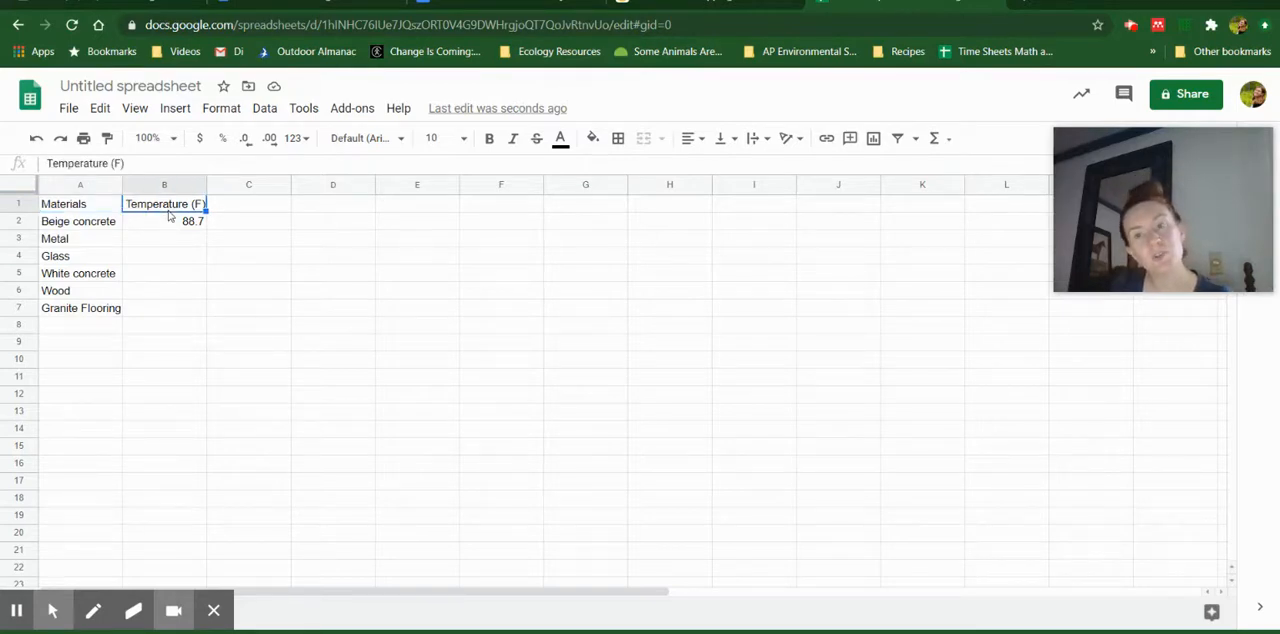
{"action": "left_click", "coordinate": [80, 205]}
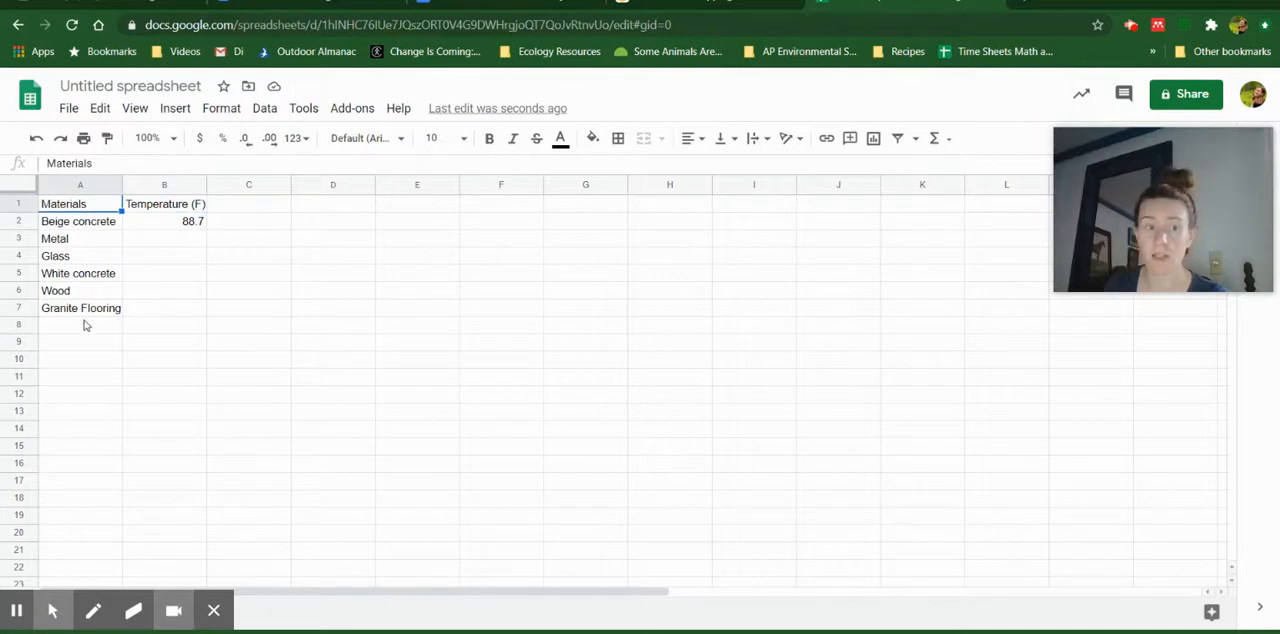
{"action": "left_click", "coordinate": [151, 205]}
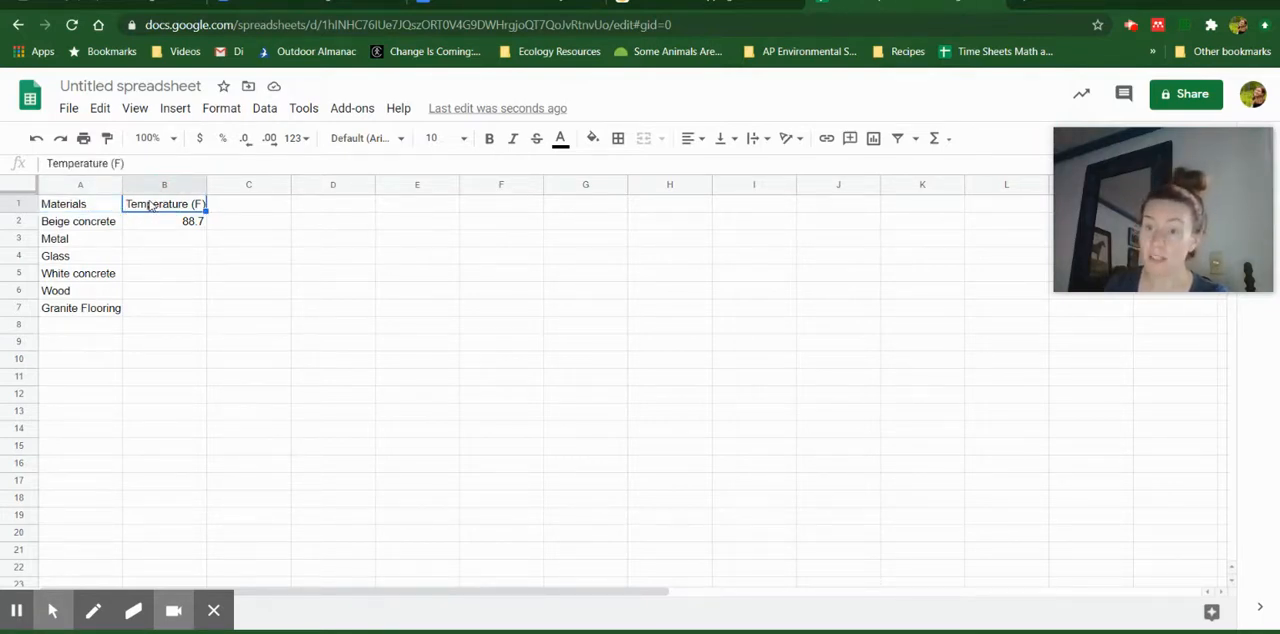
{"action": "right_click", "coordinate": [131, 287]}
{"action": "key", "text": "Escape"}
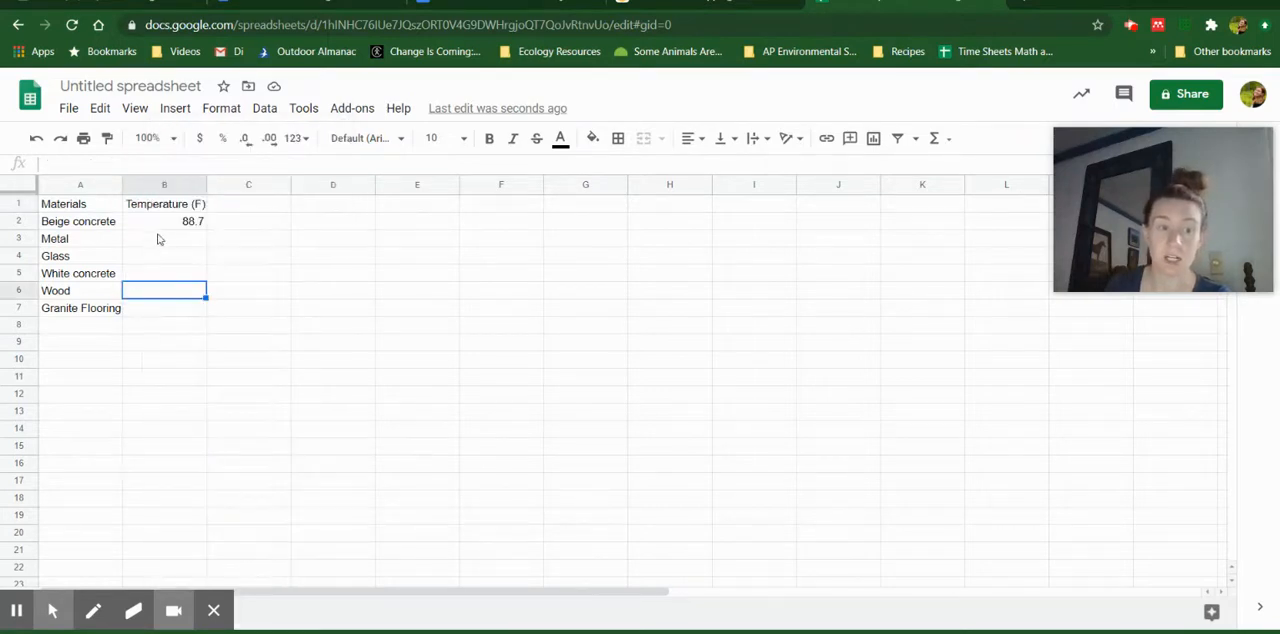
{"action": "left_click", "coordinate": [162, 225]}
Enter the temperatures 80.2 for Metal in B3 and 81.3 for Glass in B4
{"action": "left_click", "coordinate": [165, 241]}
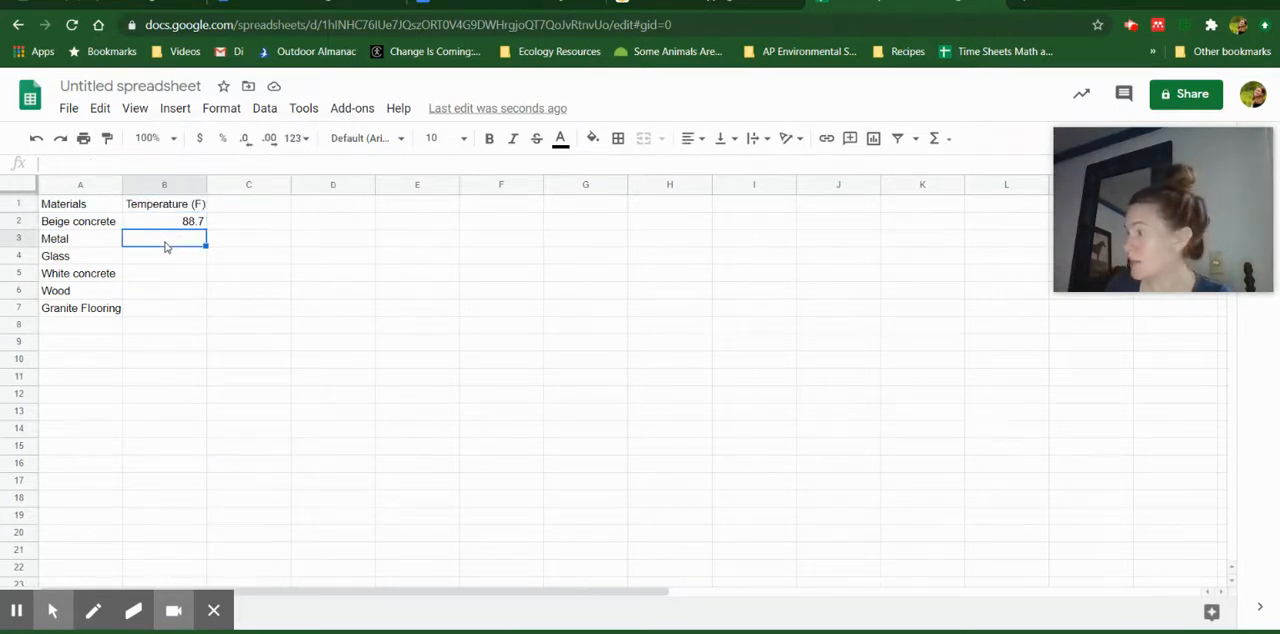
{"action": "type", "text": "80.2"}
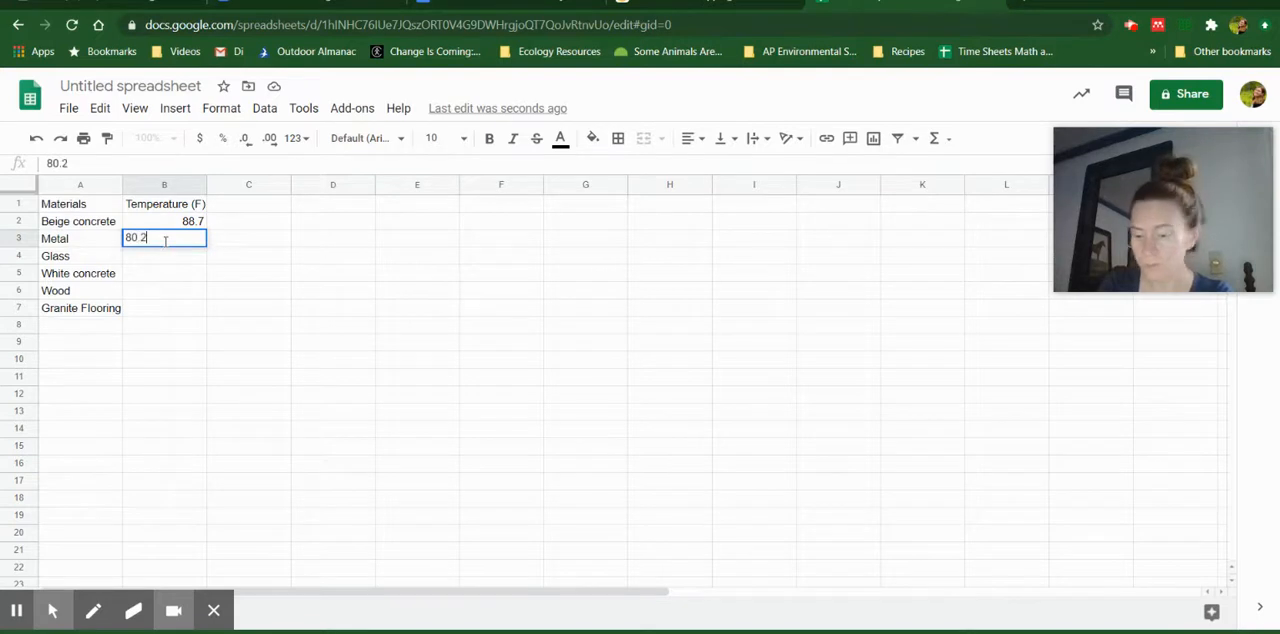
{"action": "key", "text": "Return"}
{"action": "type", "text": "81.3"}
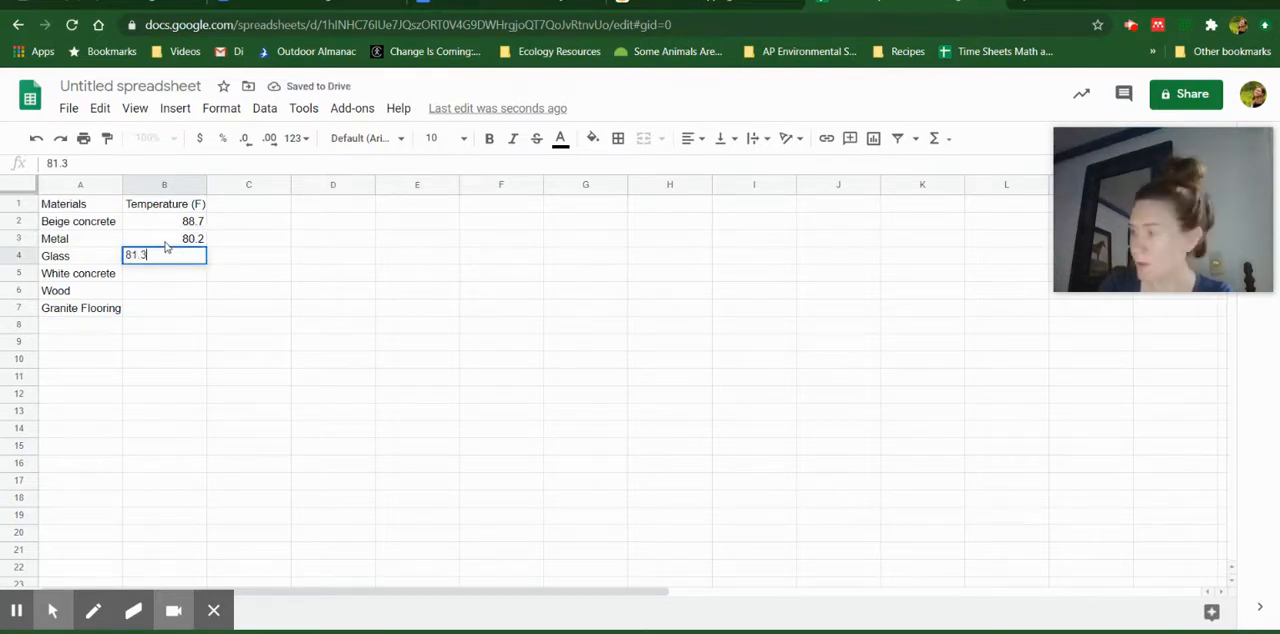
{"action": "key", "text": "Return"}
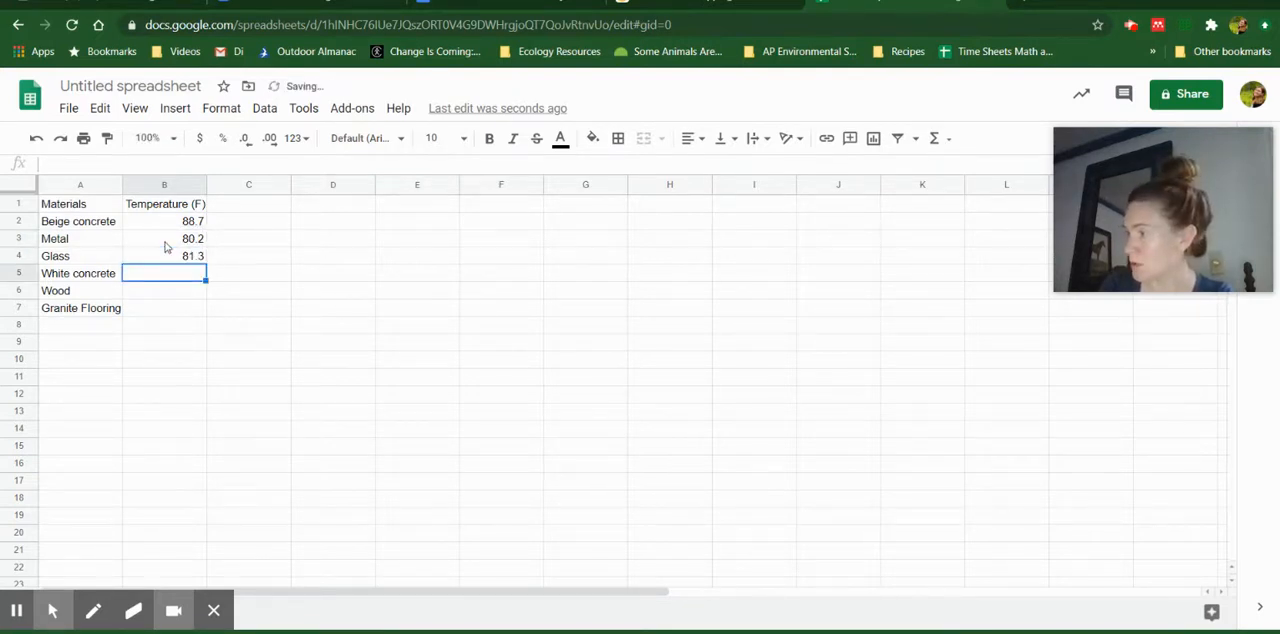
Enter the remaining temperatures: 70.1 for White concrete in B5, 74.6 for Wood in B6 and 83.1 for Granite Flooring in B7
{"action": "type", "text": "70"}
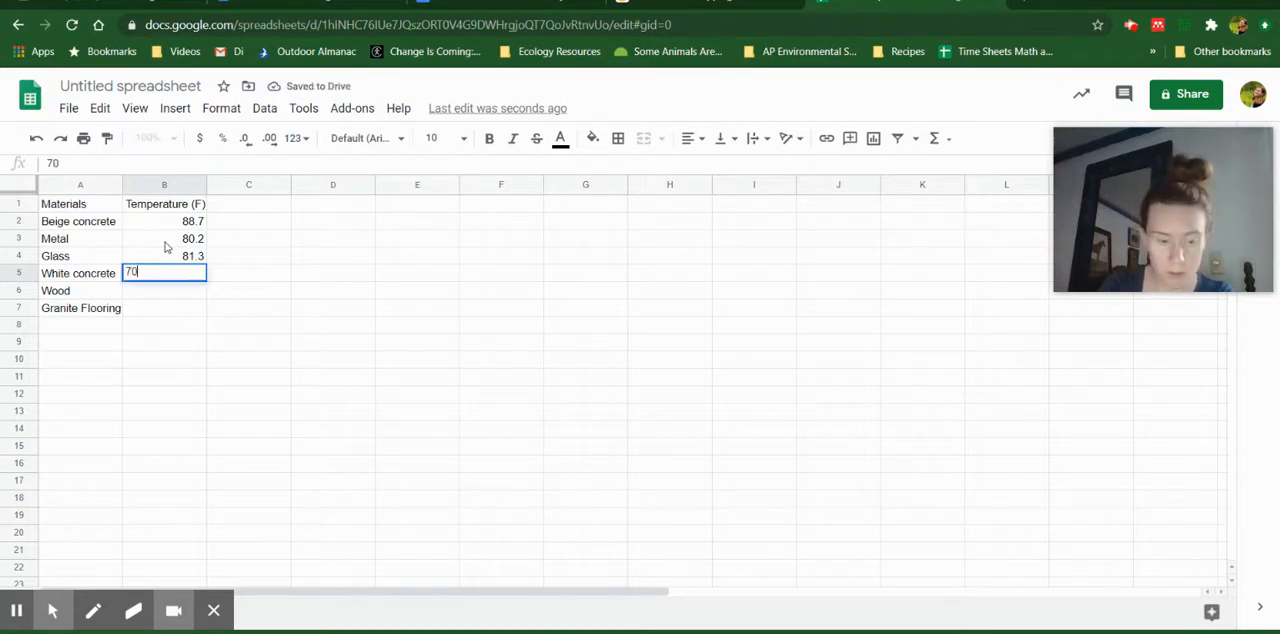
{"action": "type", "text": ".1"}
{"action": "key", "text": "Return"}
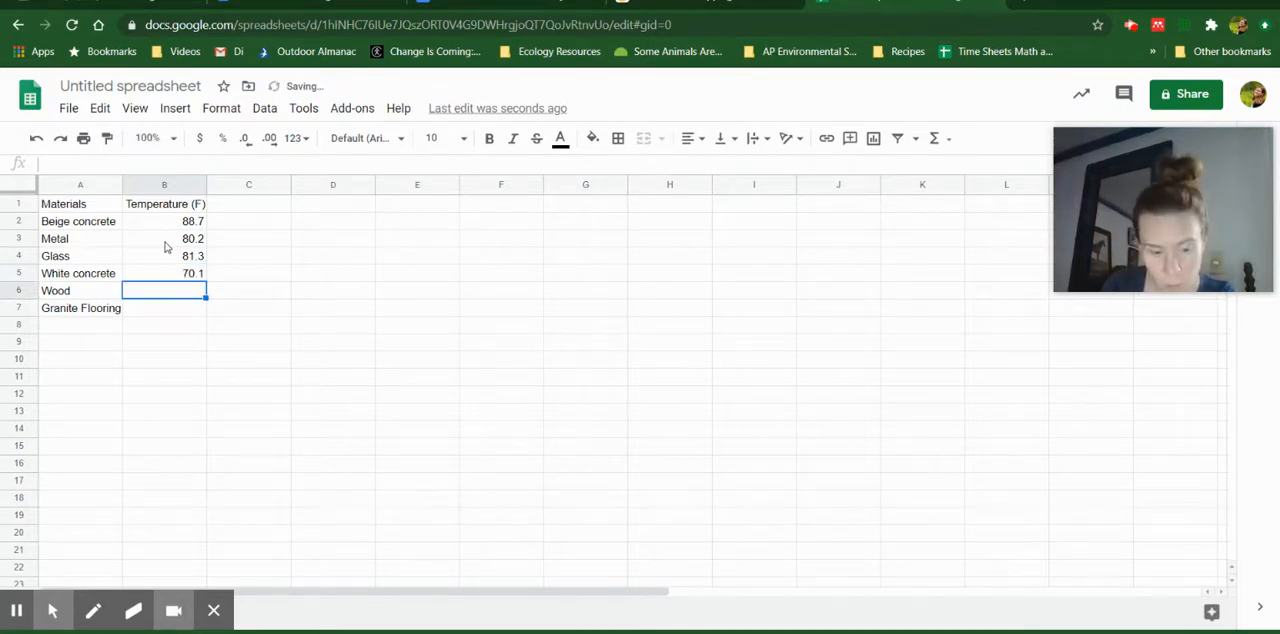
{"action": "type", "text": "74.6"}
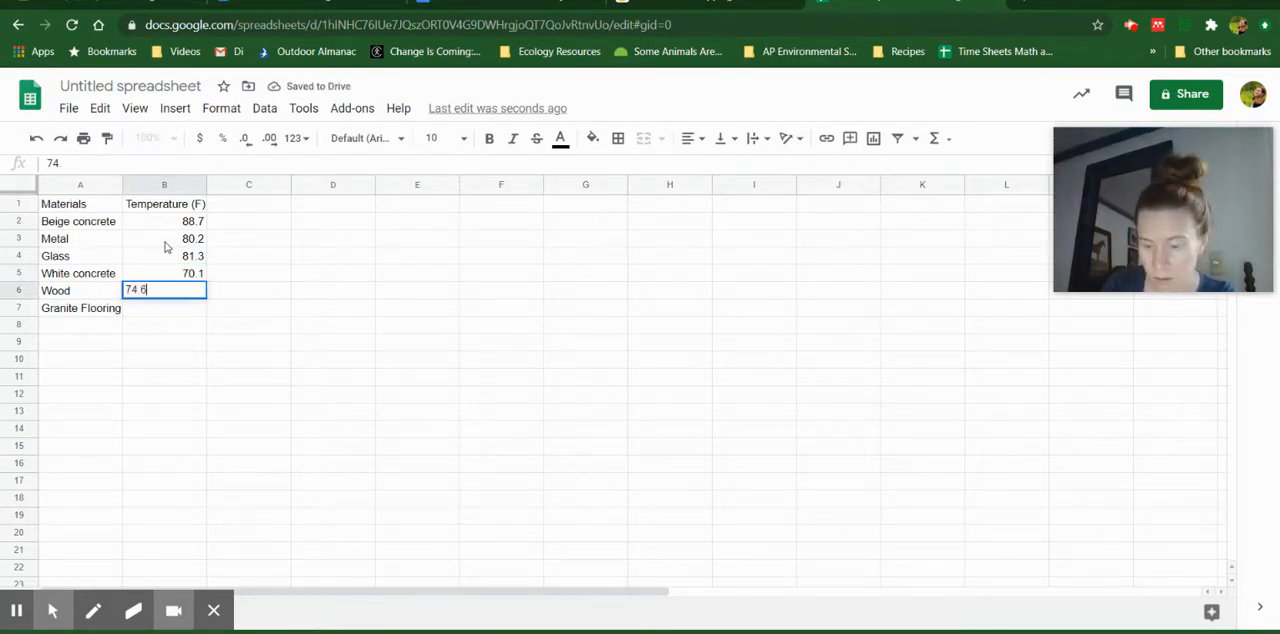
{"action": "key", "text": "Return"}
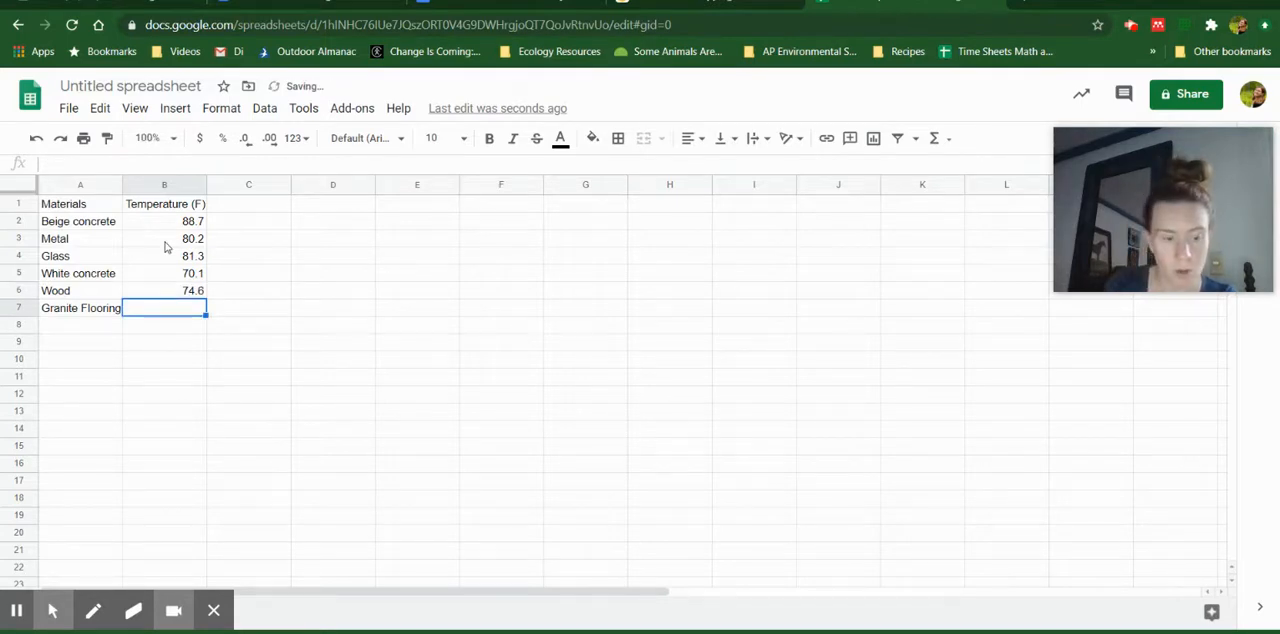
{"action": "type", "text": "83.1"}
{"action": "left_click", "coordinate": [307, 310]}
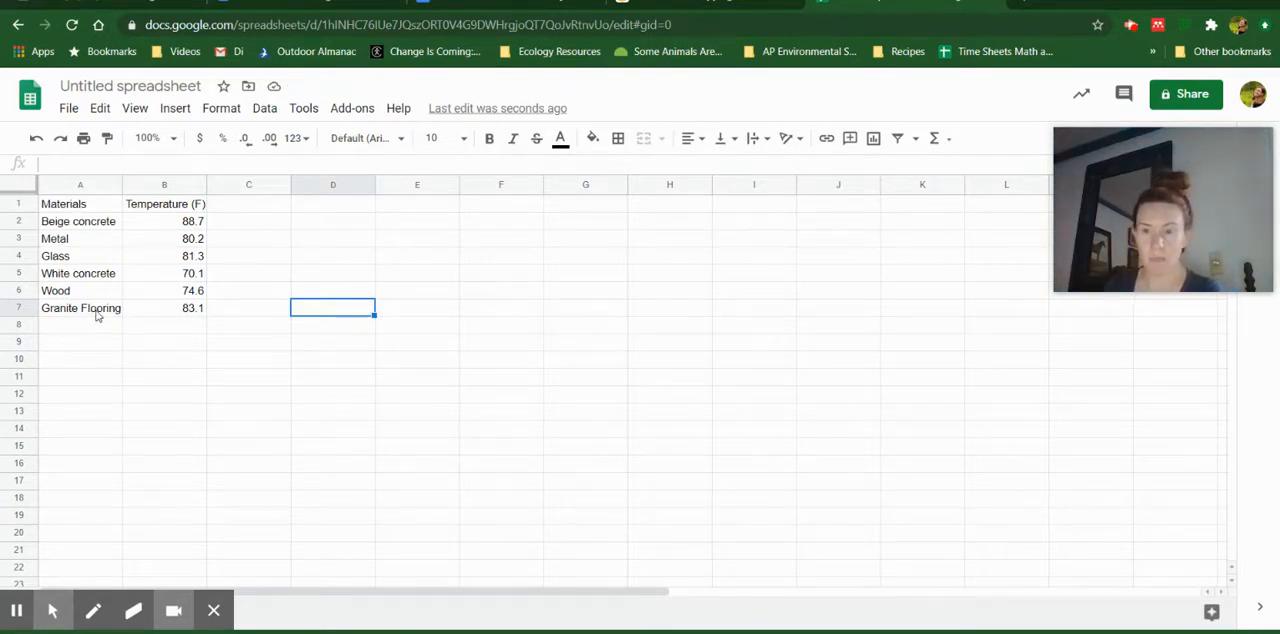
{"action": "left_click", "coordinate": [78, 220]}
{"action": "left_click", "coordinate": [80, 240]}
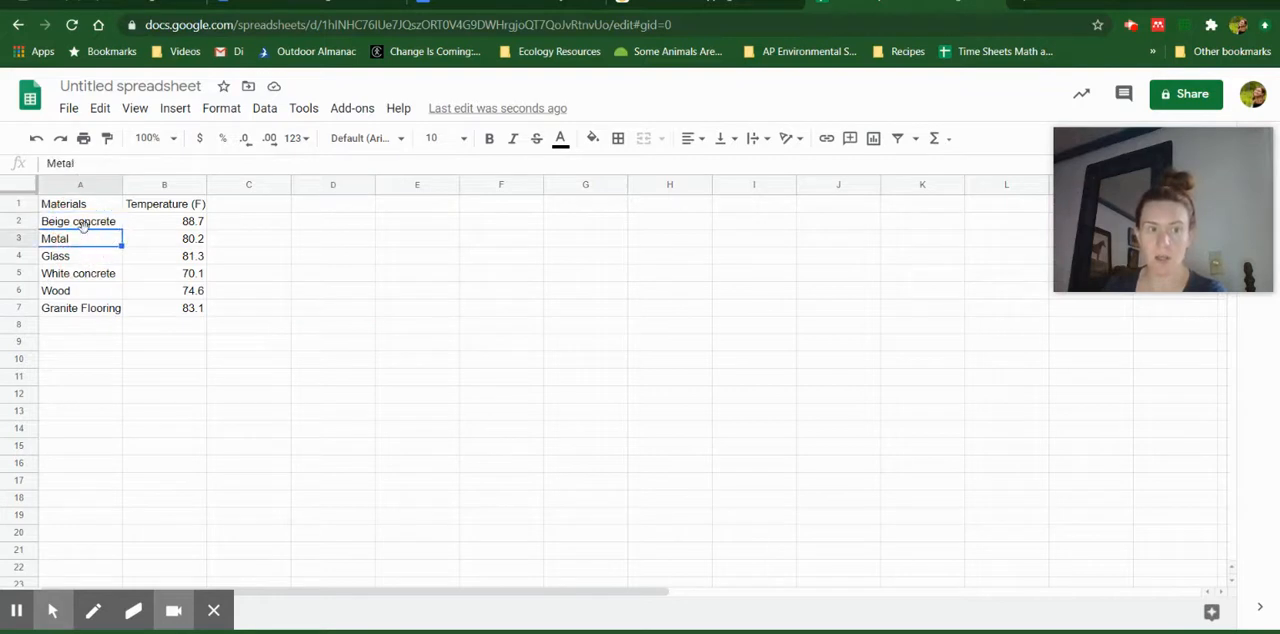
{"action": "left_click", "coordinate": [84, 224]}
{"action": "left_click", "coordinate": [86, 246]}
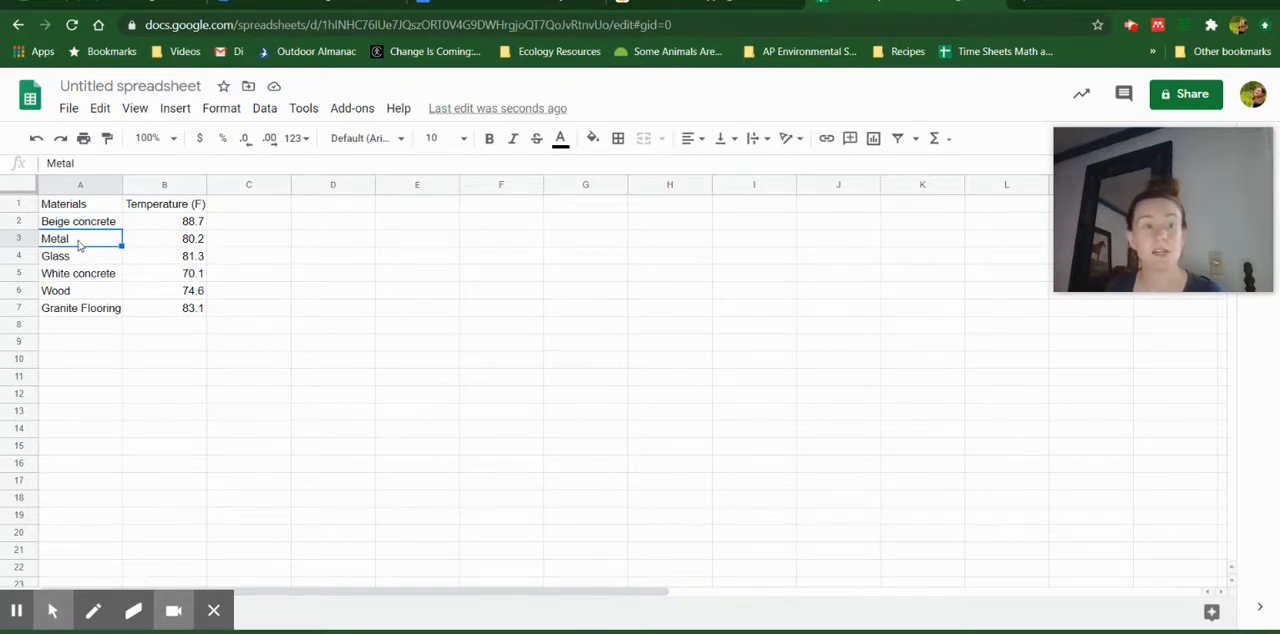
{"action": "left_click", "coordinate": [95, 226]}
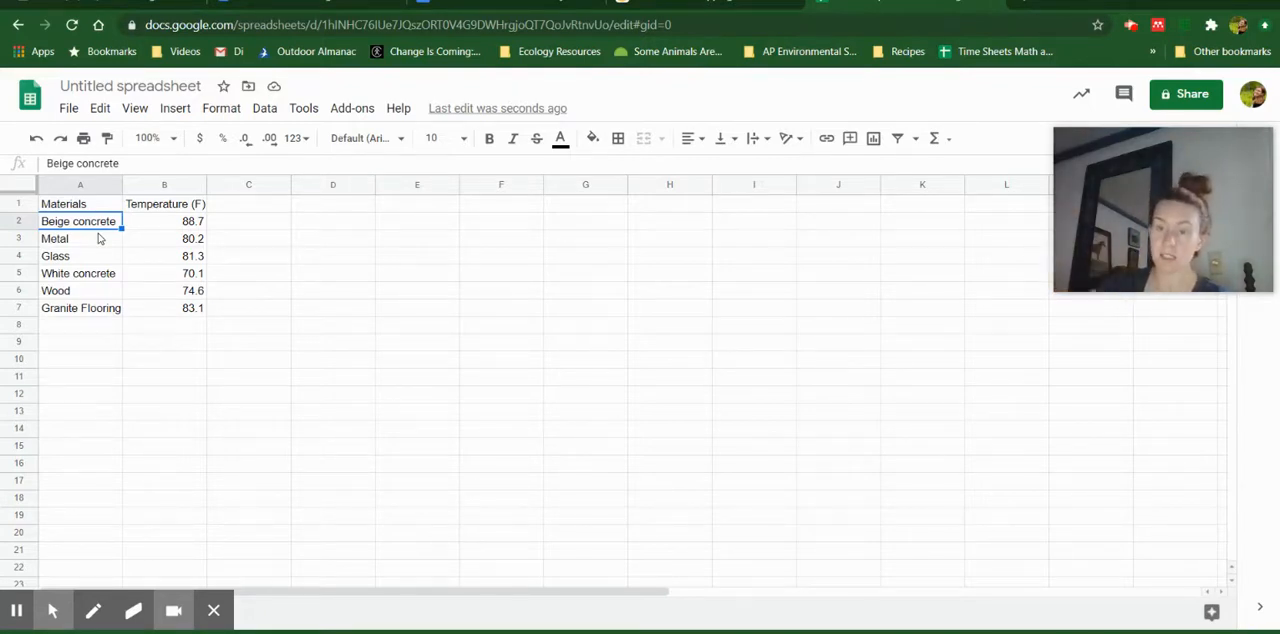
{"action": "left_click", "coordinate": [257, 262]}
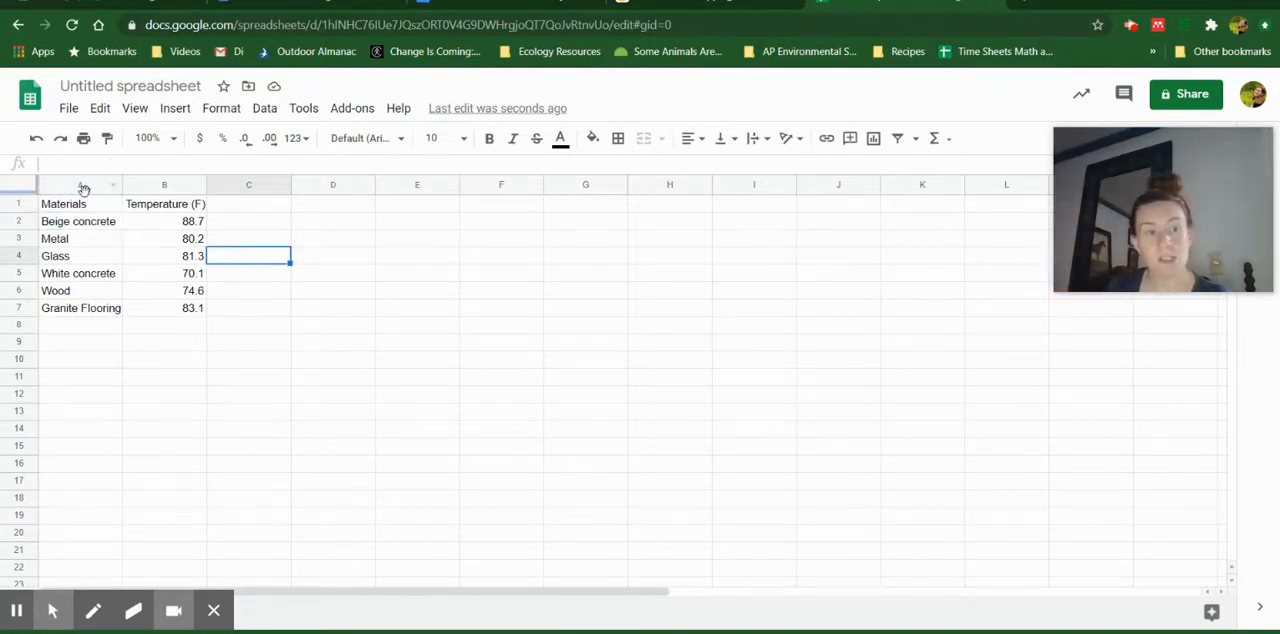
Insert a chart from the data in A1:B7 and set its type to Column chart
{"action": "left_click_drag", "start_coordinate": [78, 204], "coordinate": [168, 308]}
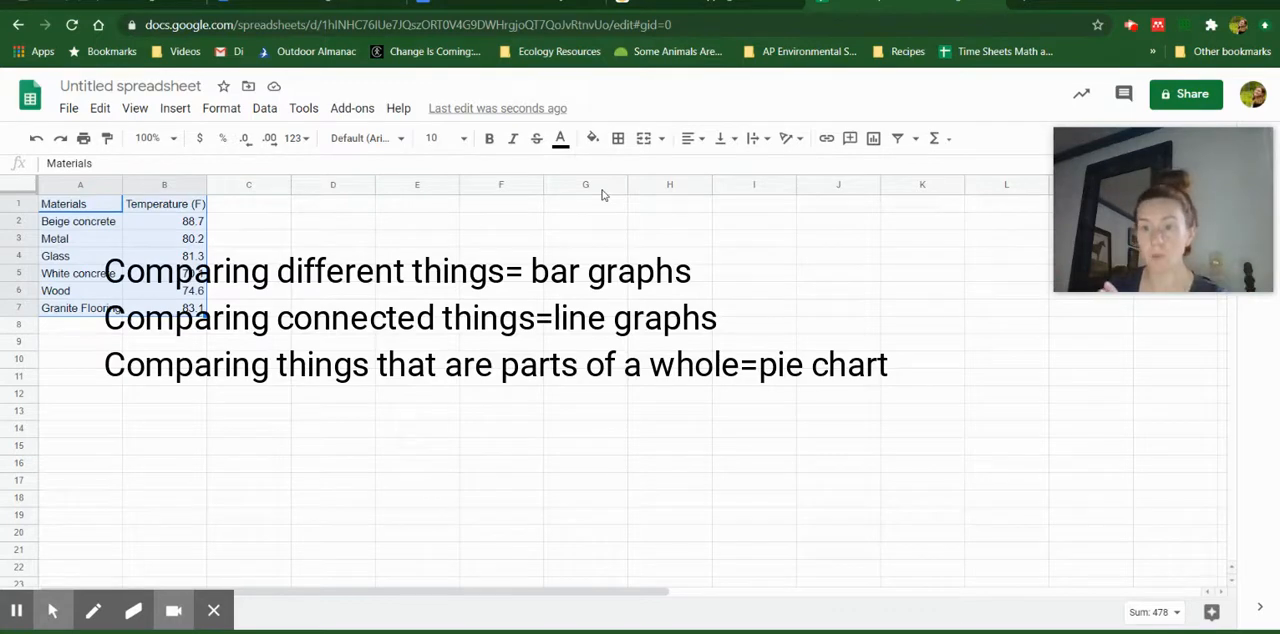
{"action": "left_click", "coordinate": [874, 140]}
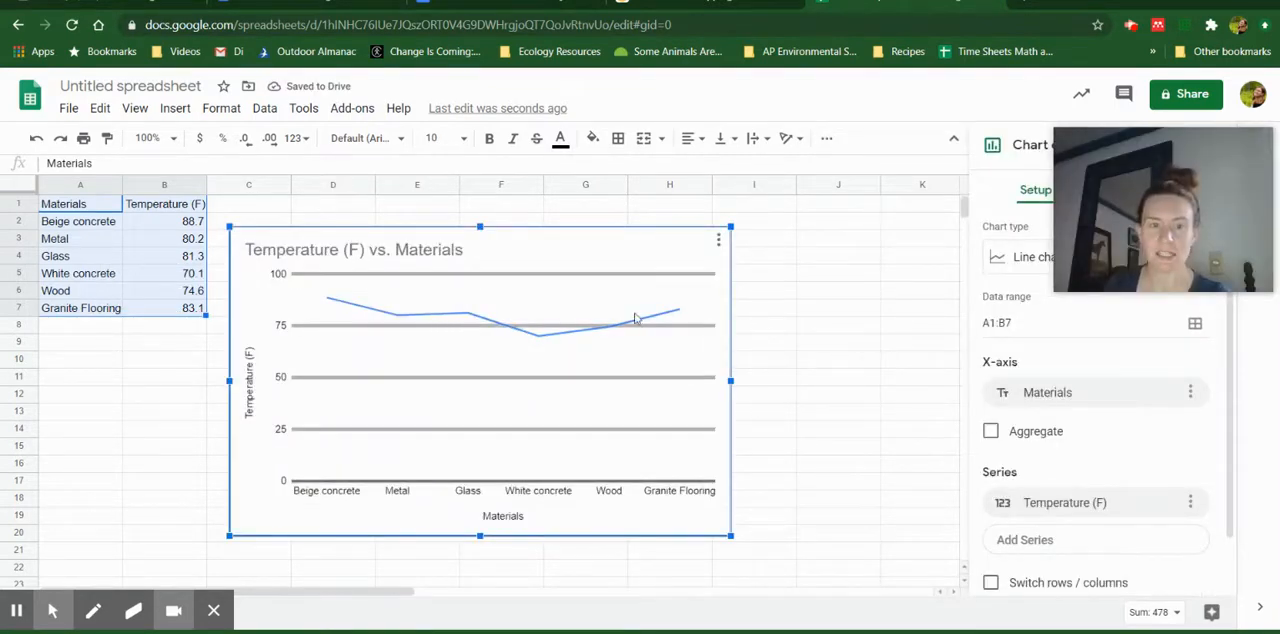
{"action": "left_click_drag", "start_coordinate": [1087, 217], "coordinate": [720, 147]}
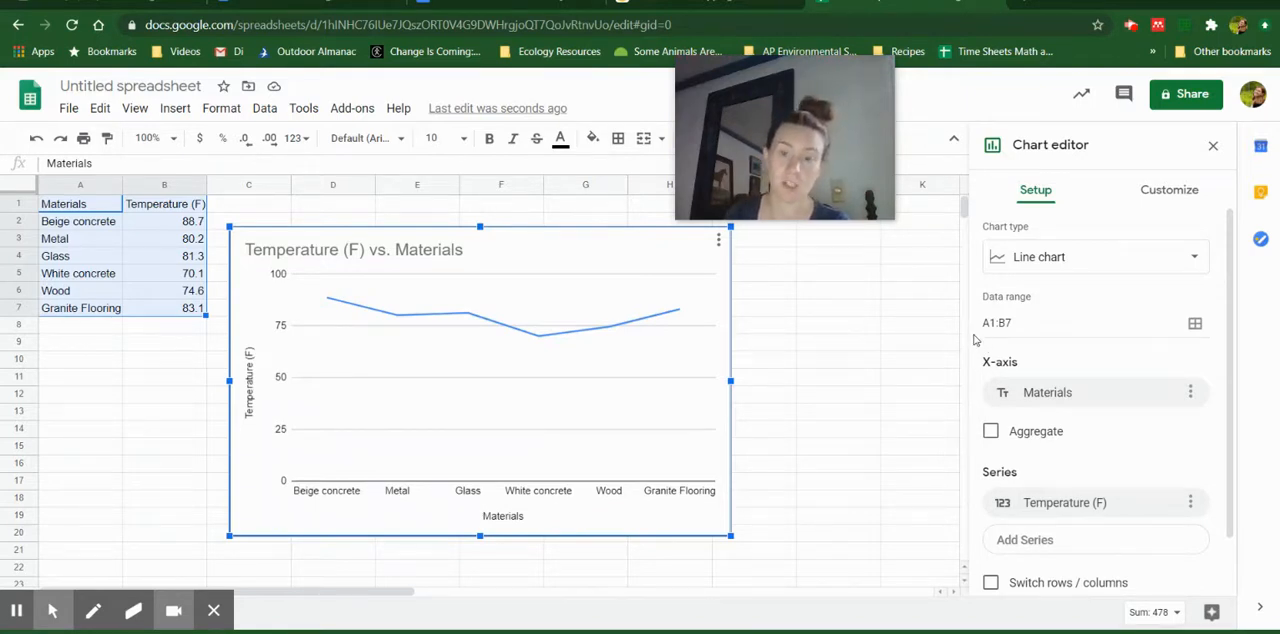
{"action": "left_click", "coordinate": [1093, 268]}
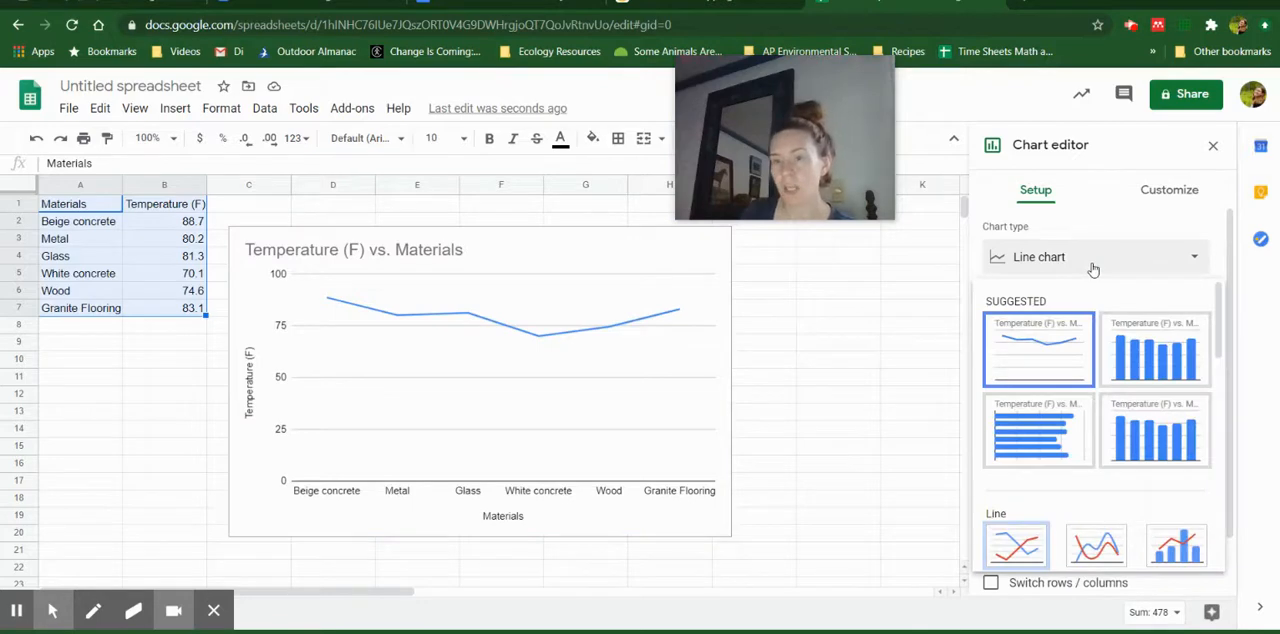
{"action": "left_click", "coordinate": [1141, 335]}
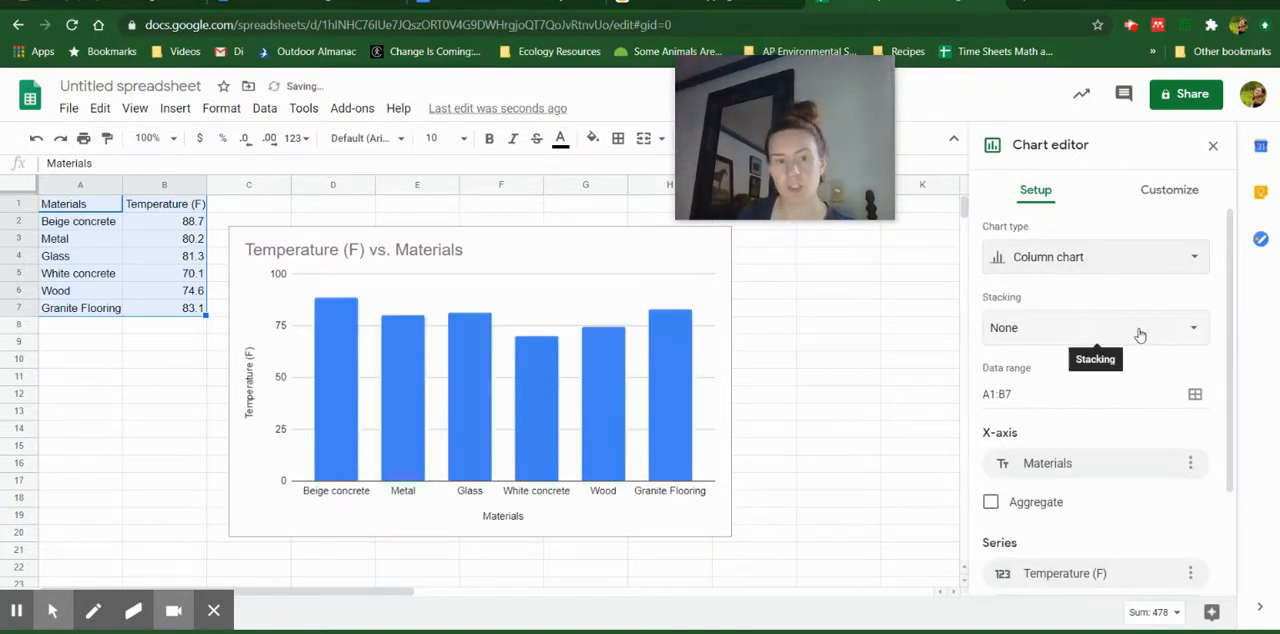
Move the column chart away from the data table so its upper-left corner lies in cell D4
{"action": "left_click", "coordinate": [709, 296]}
{"action": "left_click", "coordinate": [672, 265]}
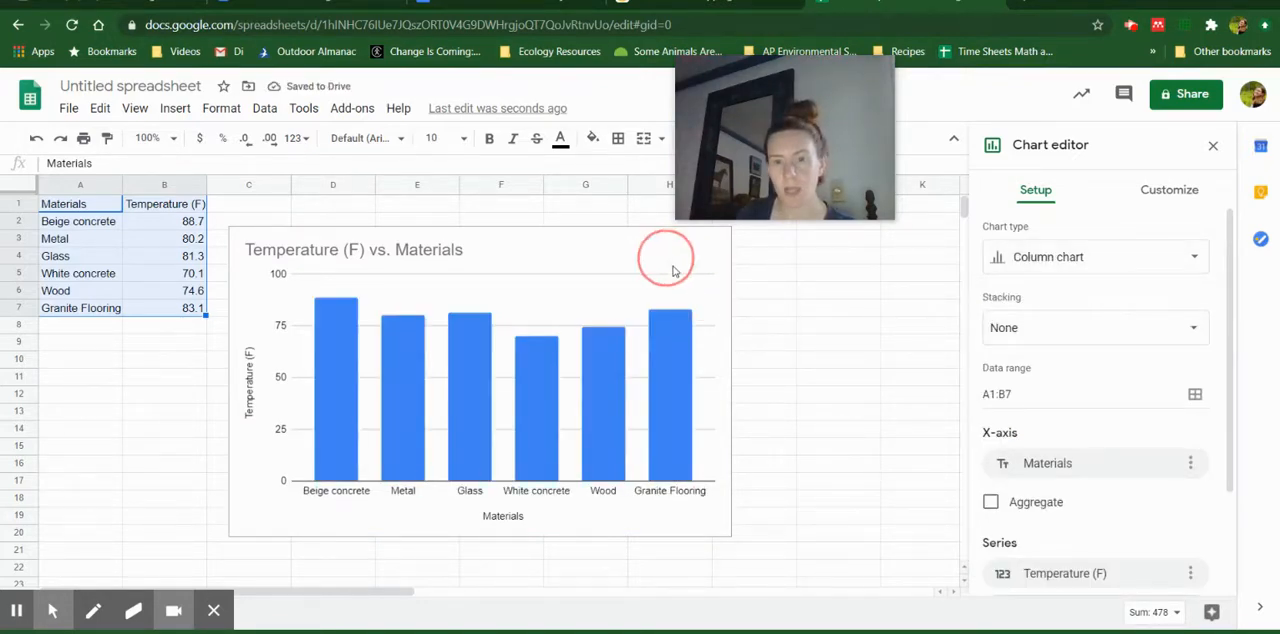
{"action": "left_click_drag", "start_coordinate": [722, 296], "coordinate": [806, 325]}
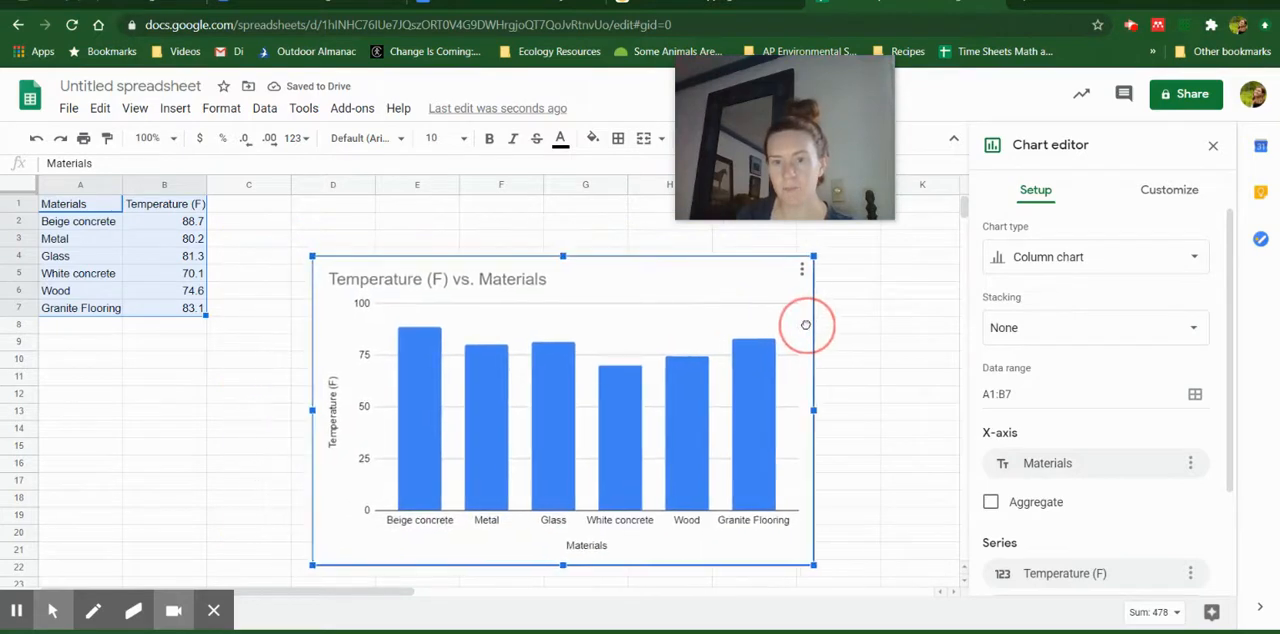
Change the column chart's title to "Temperature of Materials in the GLTech Parking Lot"
{"action": "scroll", "coordinate": [1080, 413], "scroll_direction": "down", "scroll_amount": 3}
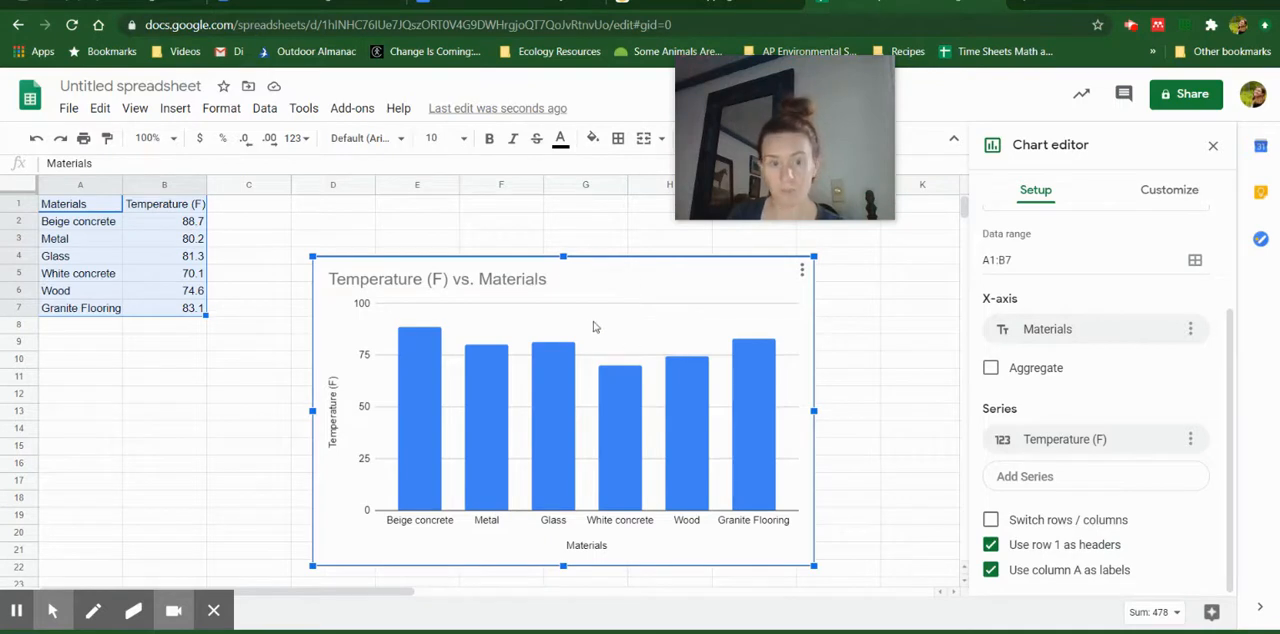
{"action": "left_click", "coordinate": [540, 283]}
{"action": "left_click", "coordinate": [540, 283]}
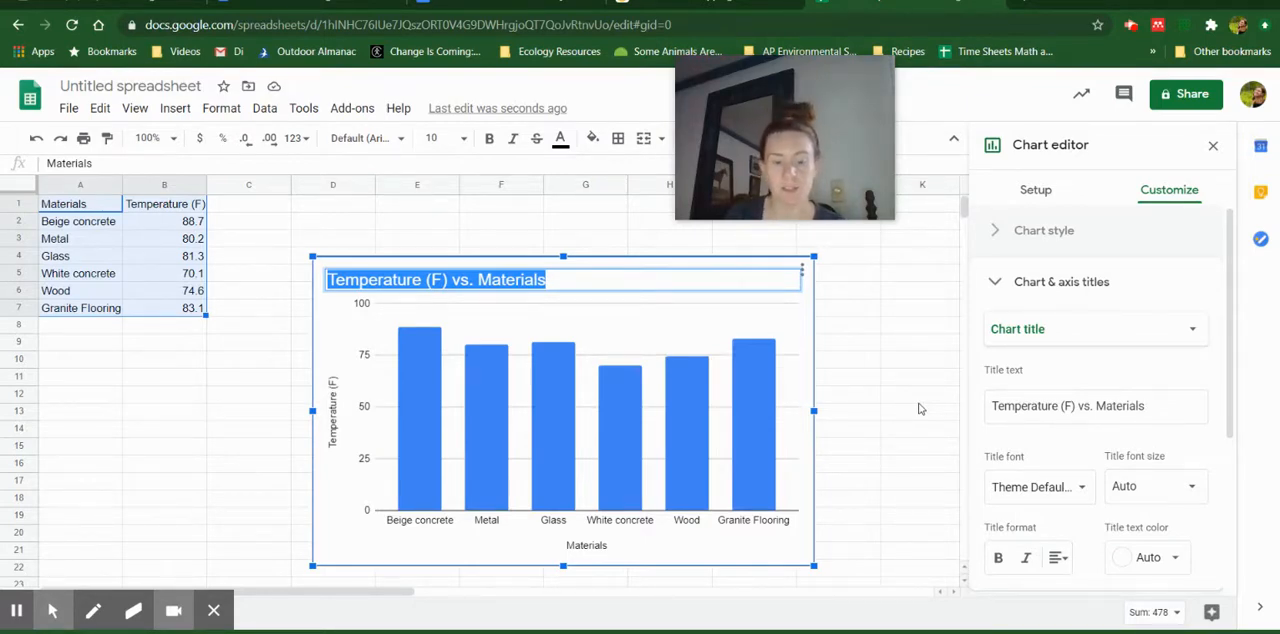
{"action": "type", "text": "Temperature of"}
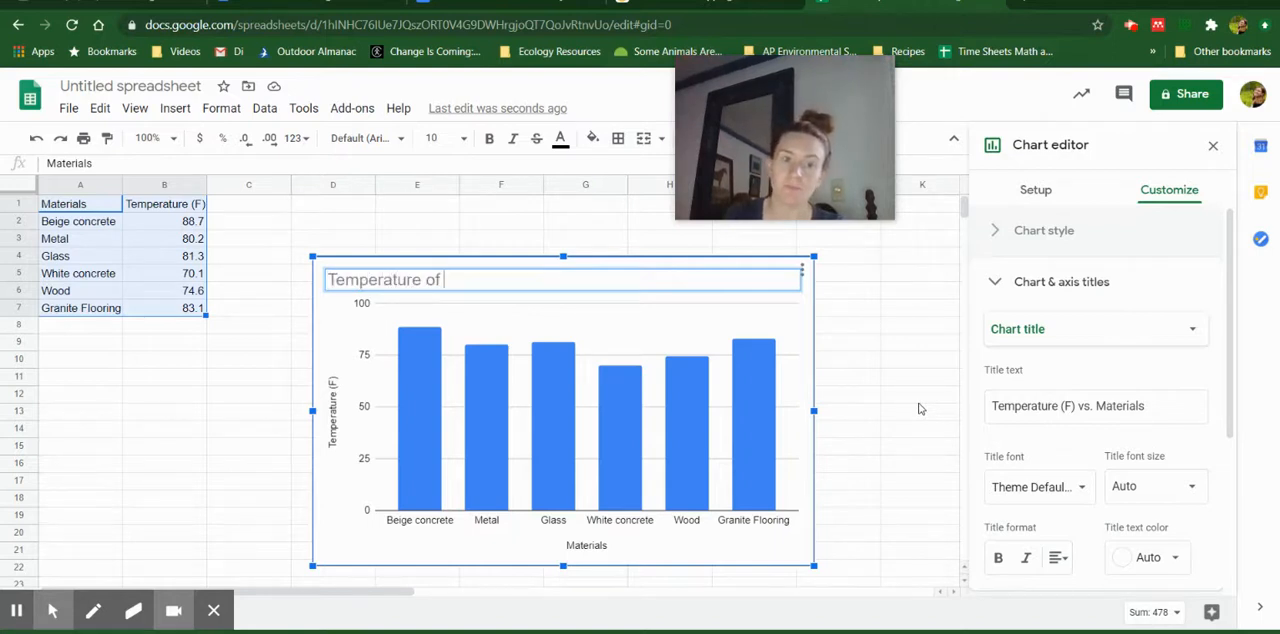
{"action": "type", "text": " M"}
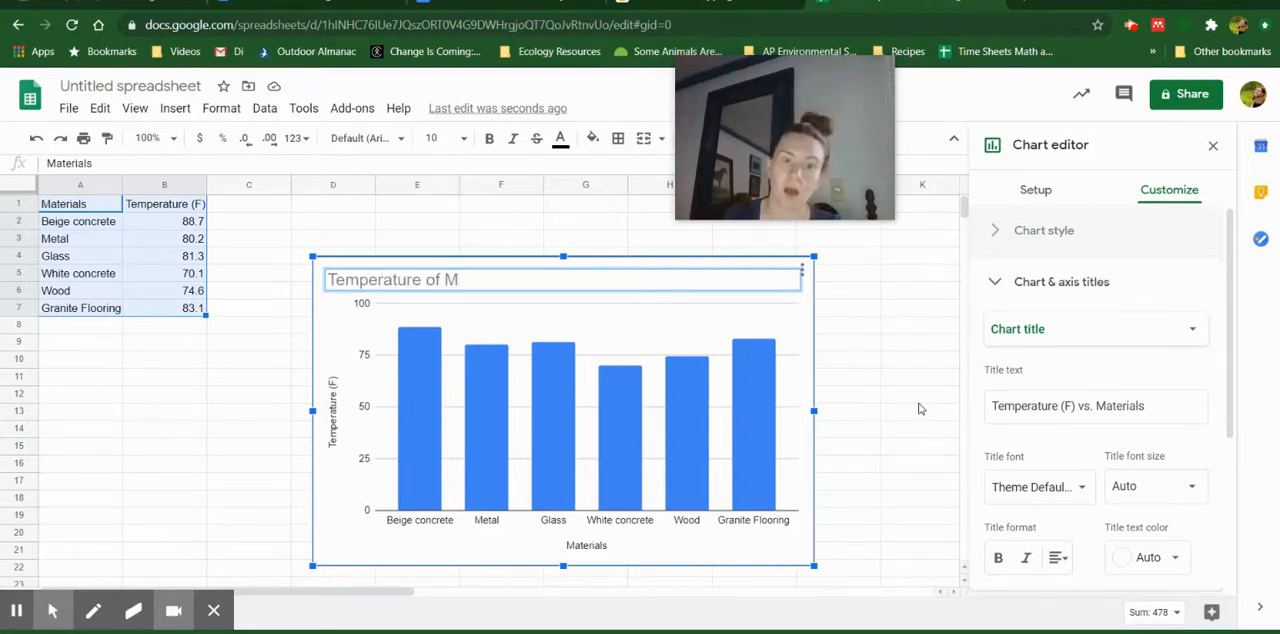
{"action": "type", "text": "aterials"}
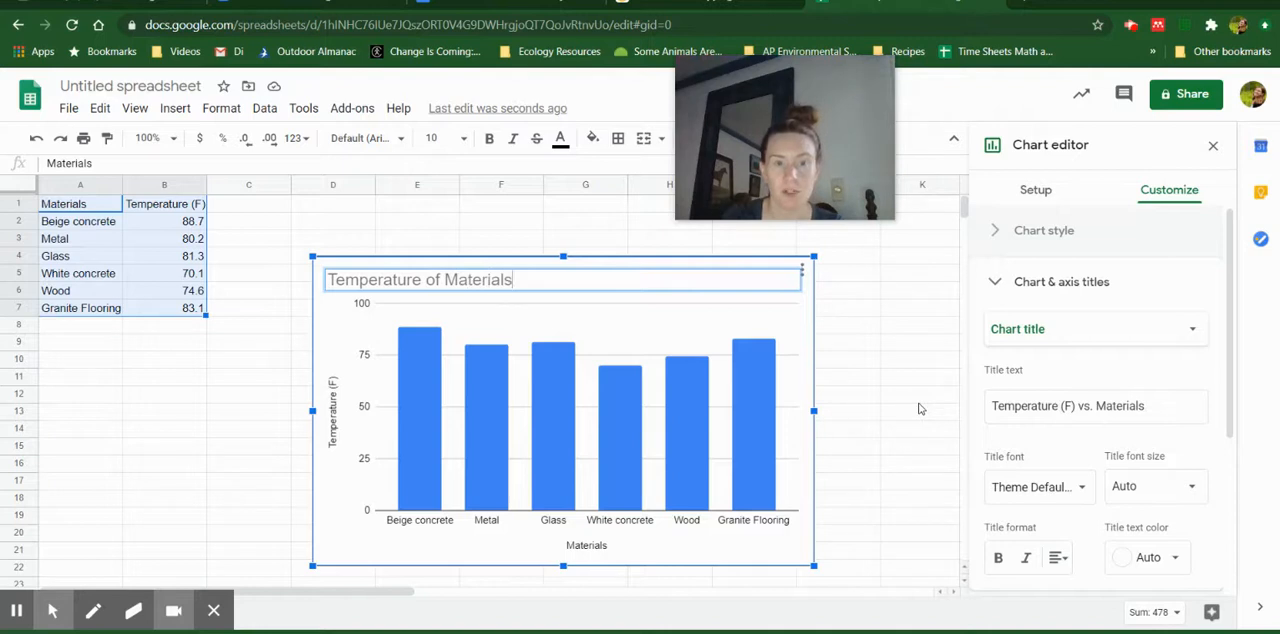
{"action": "type", "text": " in the G"}
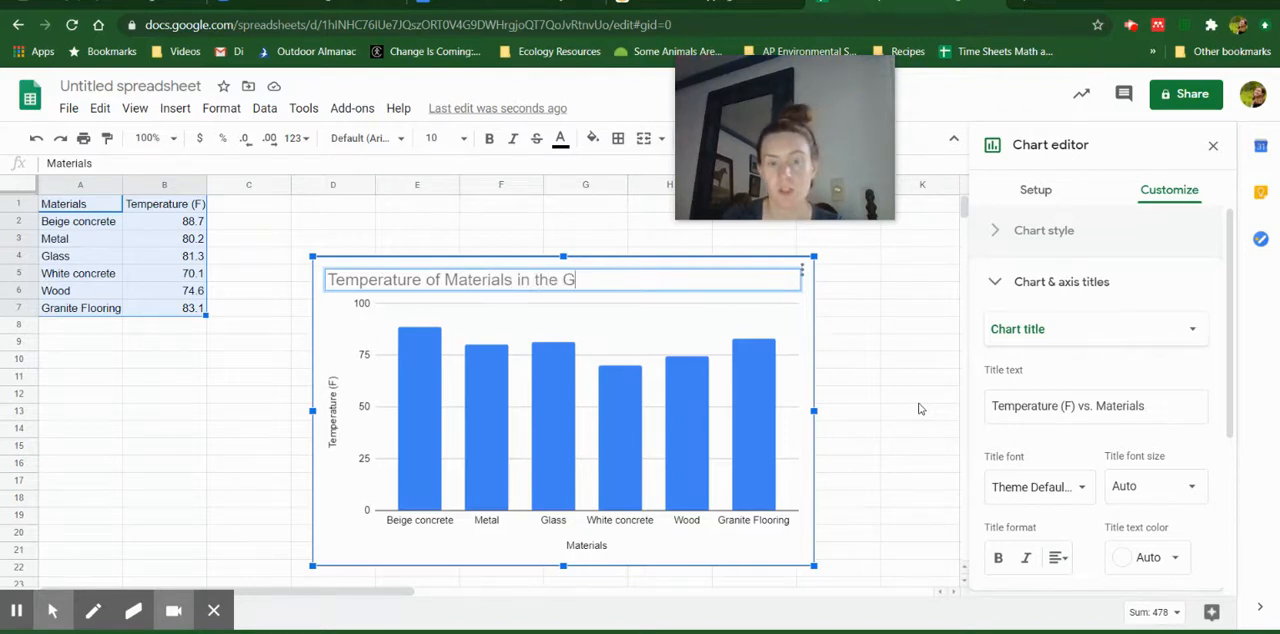
{"action": "type", "text": "LTech Parking Lot"}
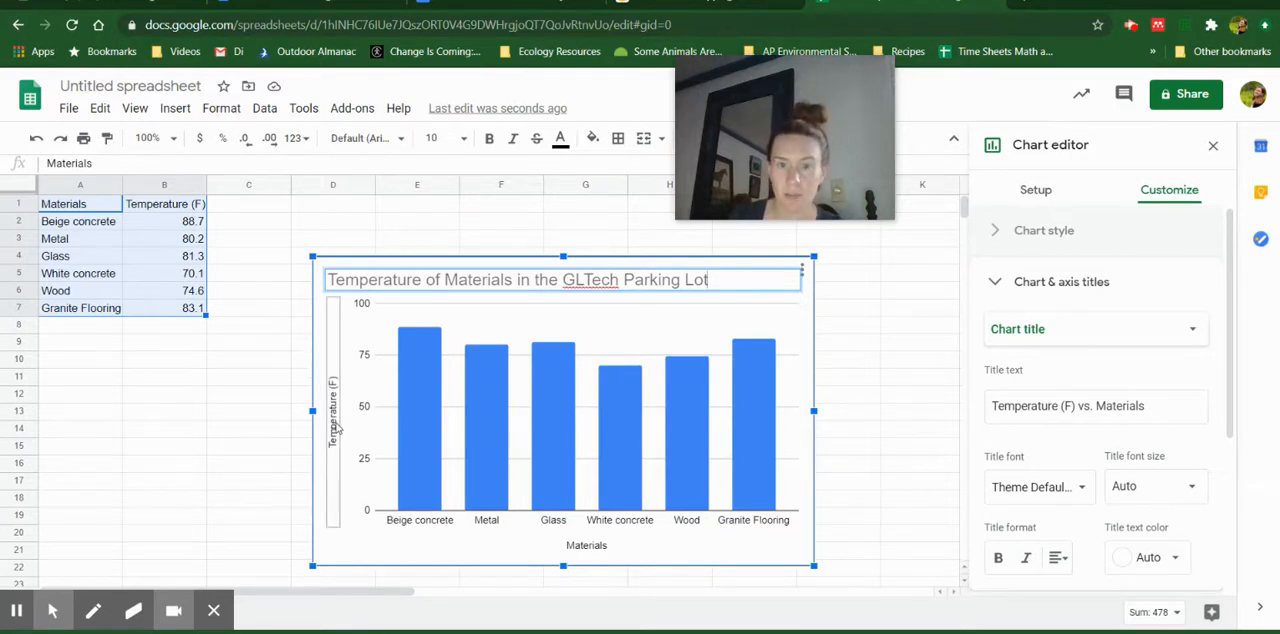
Look through the chart's legend, horizontal axis and chart style settings, including the background color
{"action": "scroll", "coordinate": [1107, 376], "scroll_direction": "down", "scroll_amount": 3}
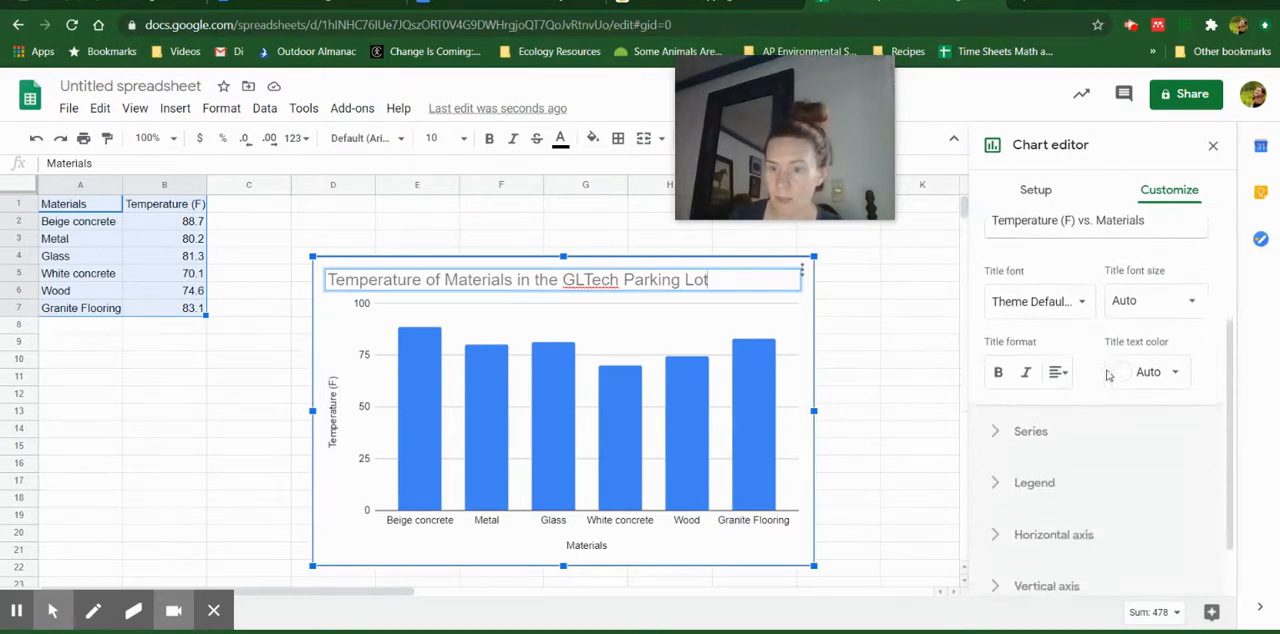
{"action": "scroll", "coordinate": [1107, 376], "scroll_direction": "up", "scroll_amount": 3}
{"action": "scroll", "coordinate": [1090, 420], "scroll_direction": "down", "scroll_amount": 3}
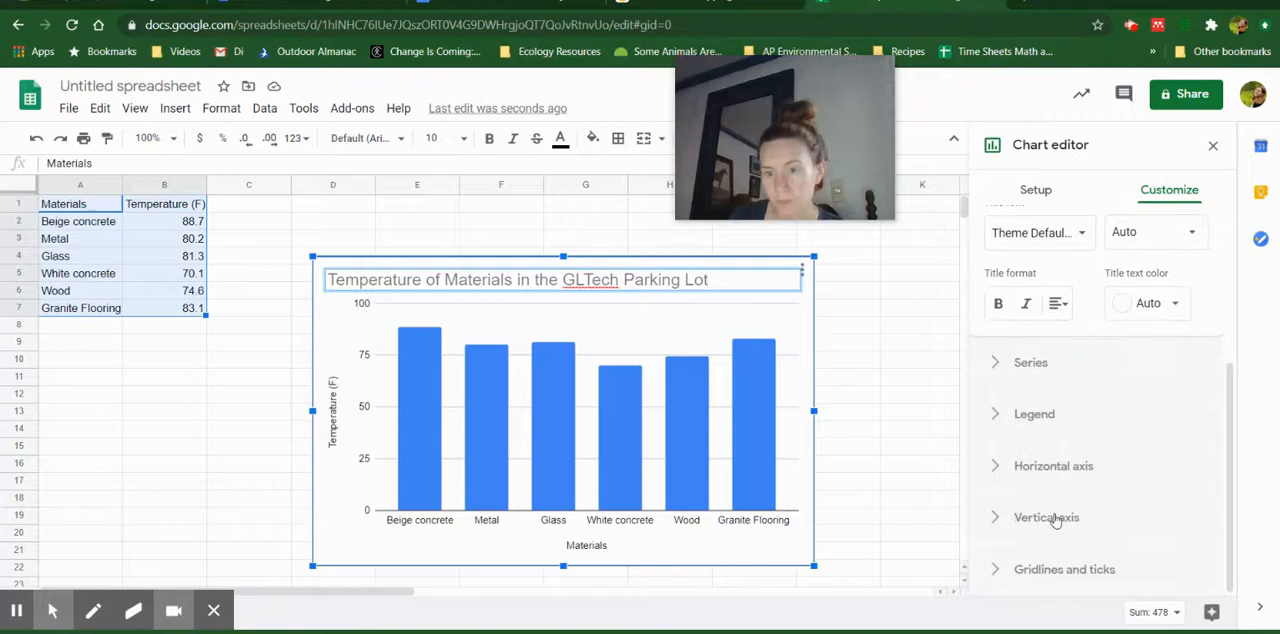
{"action": "left_click", "coordinate": [1065, 427]}
{"action": "scroll", "coordinate": [1062, 440], "scroll_direction": "down", "scroll_amount": 2}
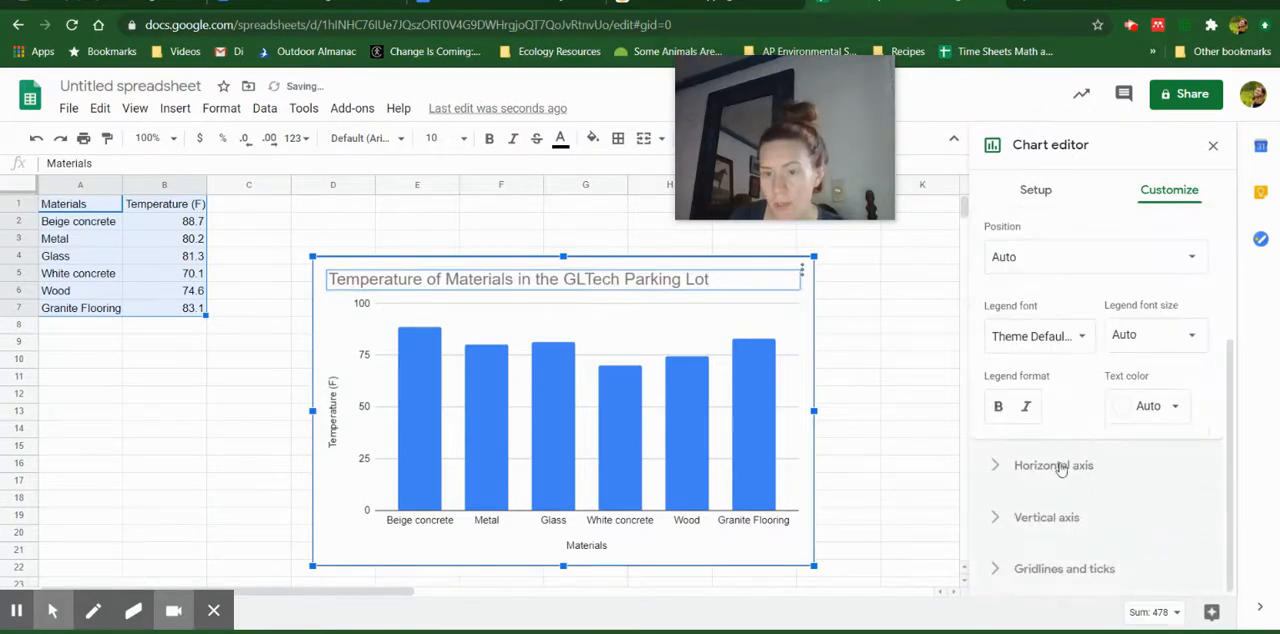
{"action": "left_click", "coordinate": [1060, 466]}
{"action": "scroll", "coordinate": [1058, 460], "scroll_direction": "up", "scroll_amount": 3}
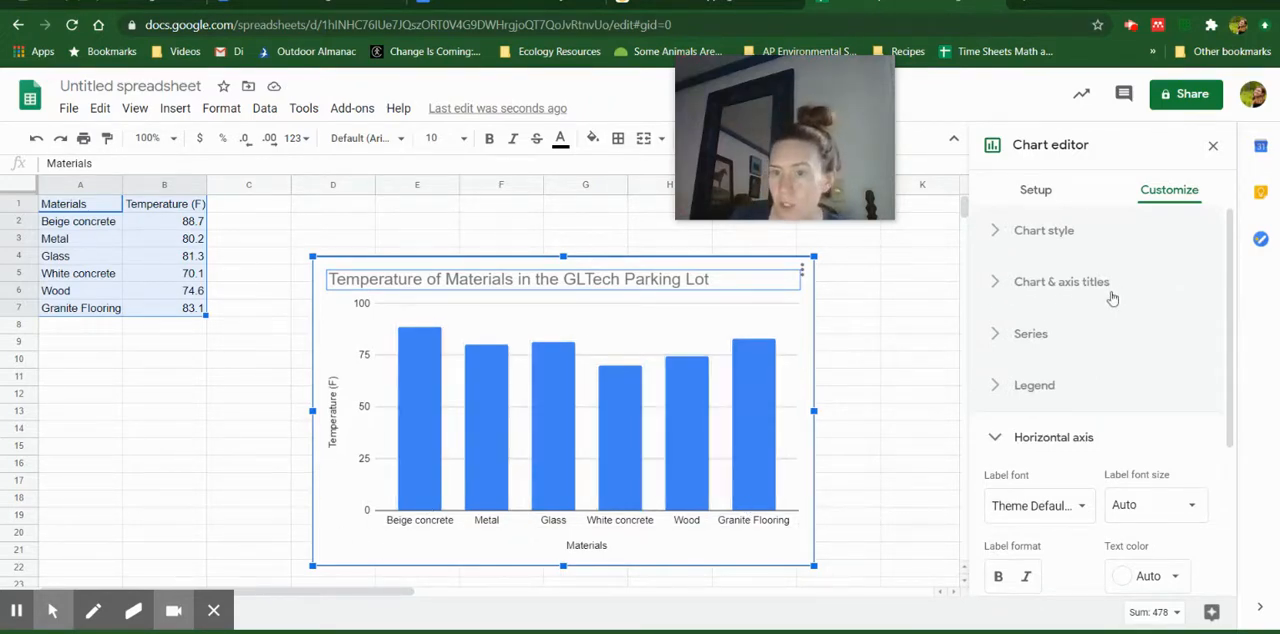
{"action": "left_click", "coordinate": [1077, 238]}
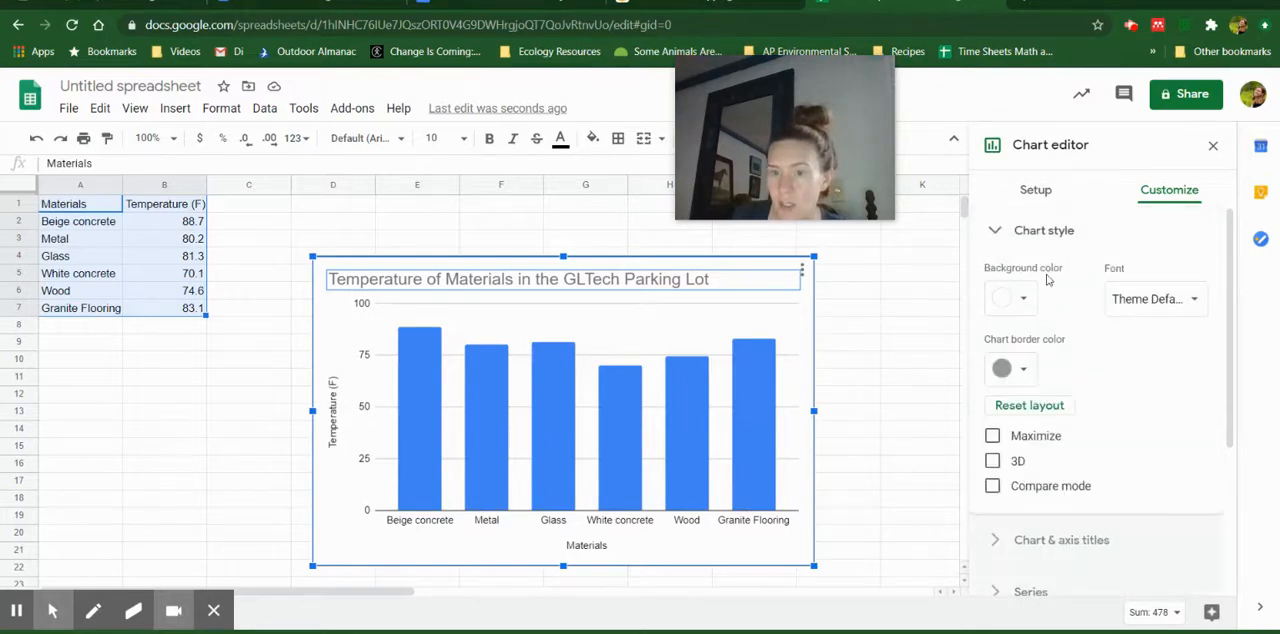
{"action": "left_click", "coordinate": [1030, 300]}
{"action": "left_click", "coordinate": [1038, 302]}
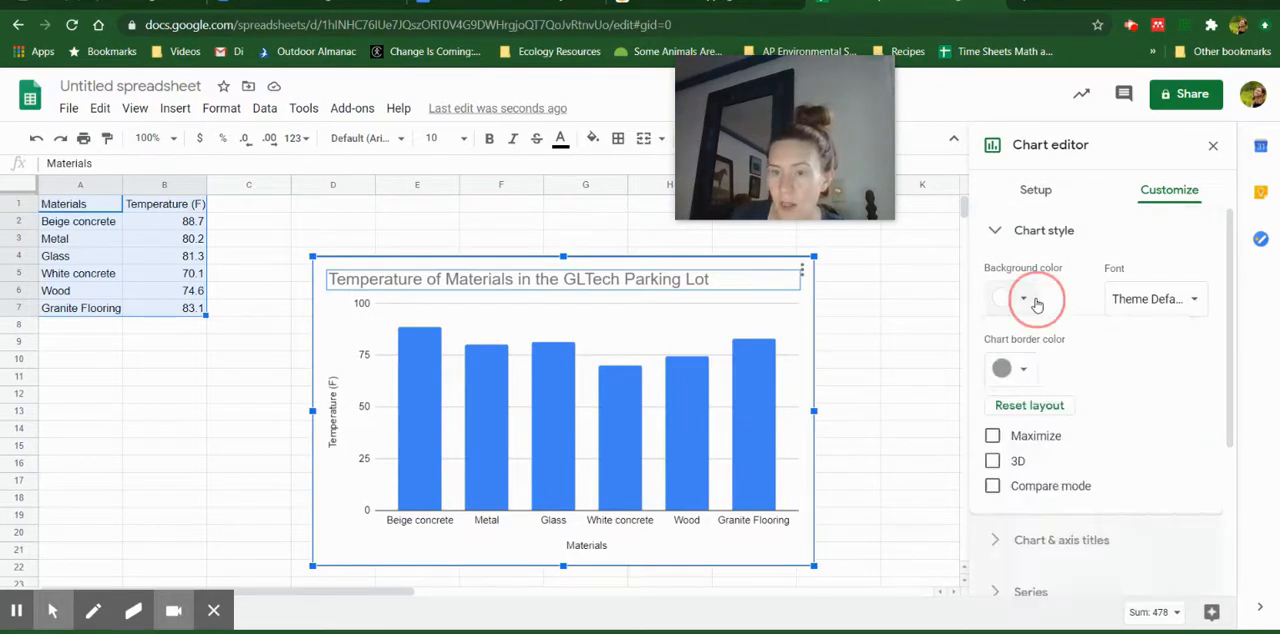
{"action": "scroll", "coordinate": [1095, 401], "scroll_direction": "down", "scroll_amount": 3}
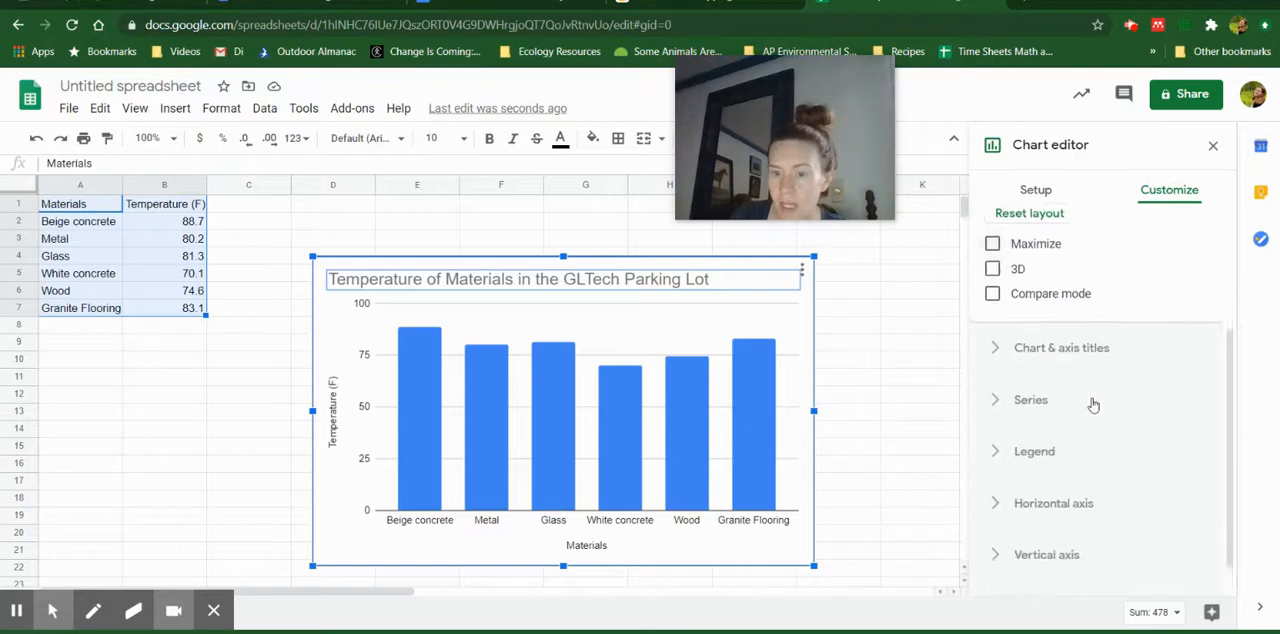
Review the text settings of the chart title, the horizontal axis title and the vertical axis title
{"action": "left_click", "coordinate": [1093, 335]}
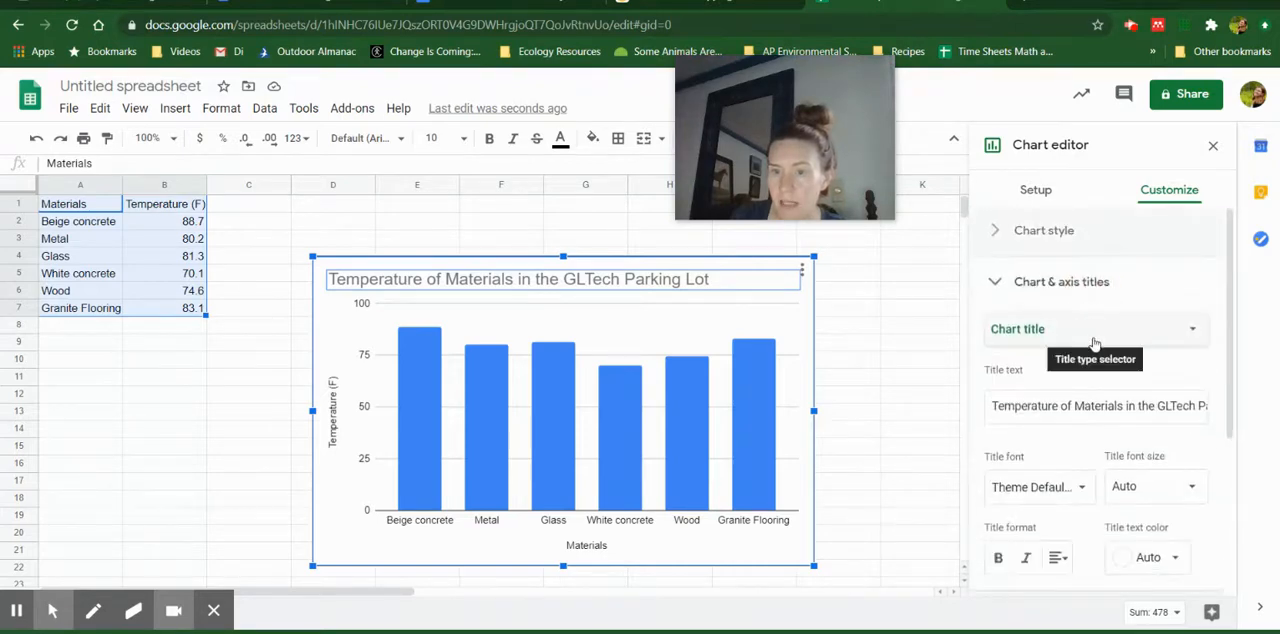
{"action": "scroll", "coordinate": [1125, 405], "scroll_direction": "down", "scroll_amount": 3}
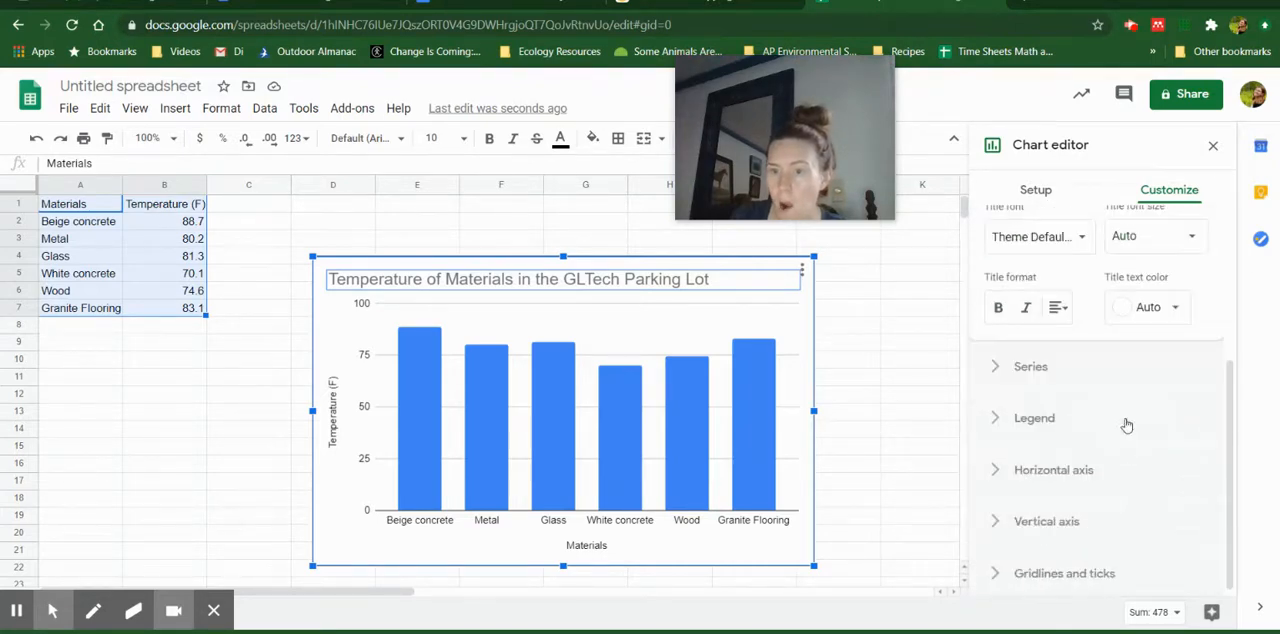
{"action": "scroll", "coordinate": [1123, 414], "scroll_direction": "up", "scroll_amount": 2}
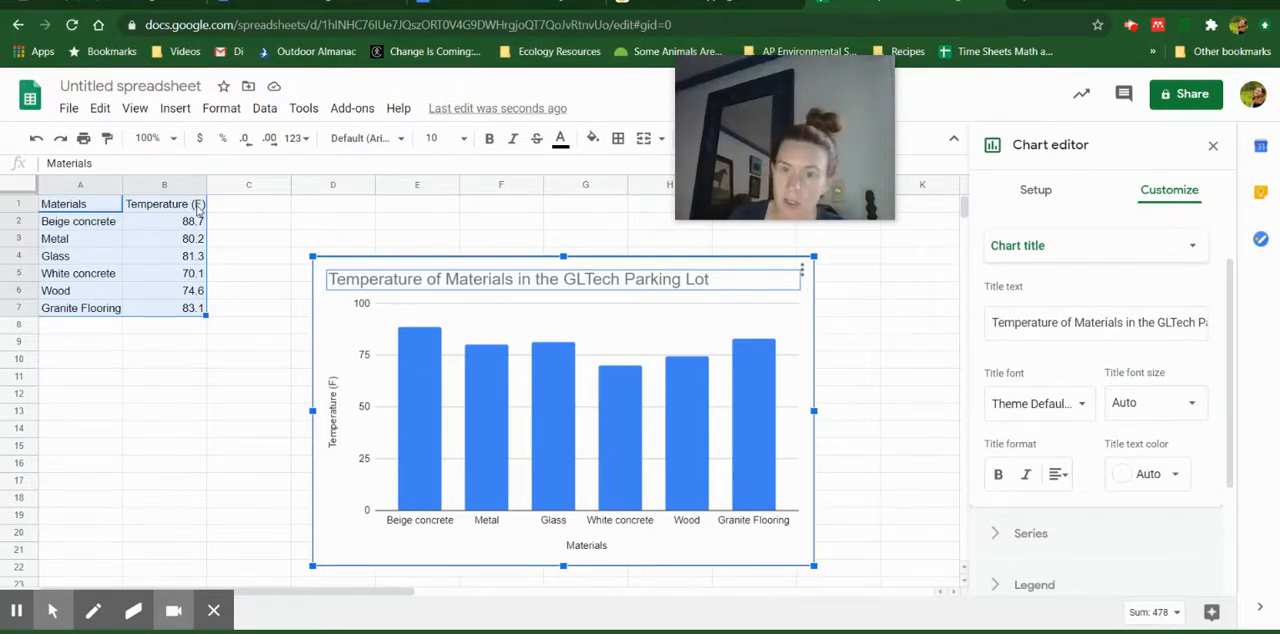
{"action": "left_click", "coordinate": [1065, 250]}
{"action": "left_click", "coordinate": [1070, 293]}
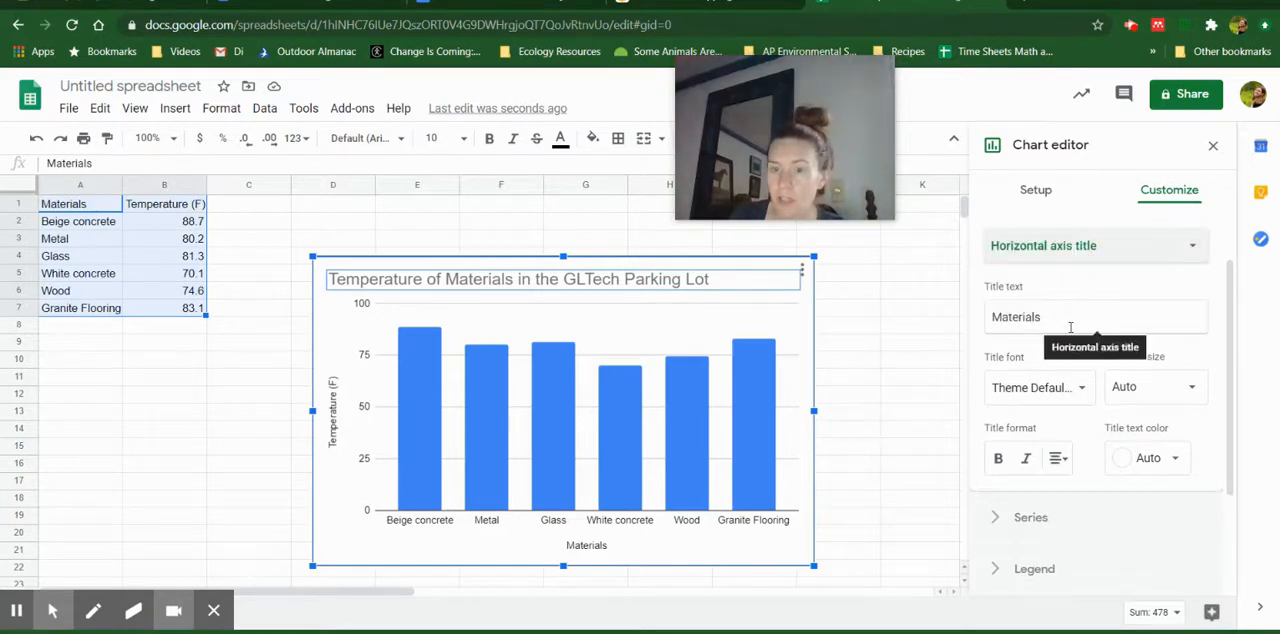
{"action": "left_click", "coordinate": [1110, 255]}
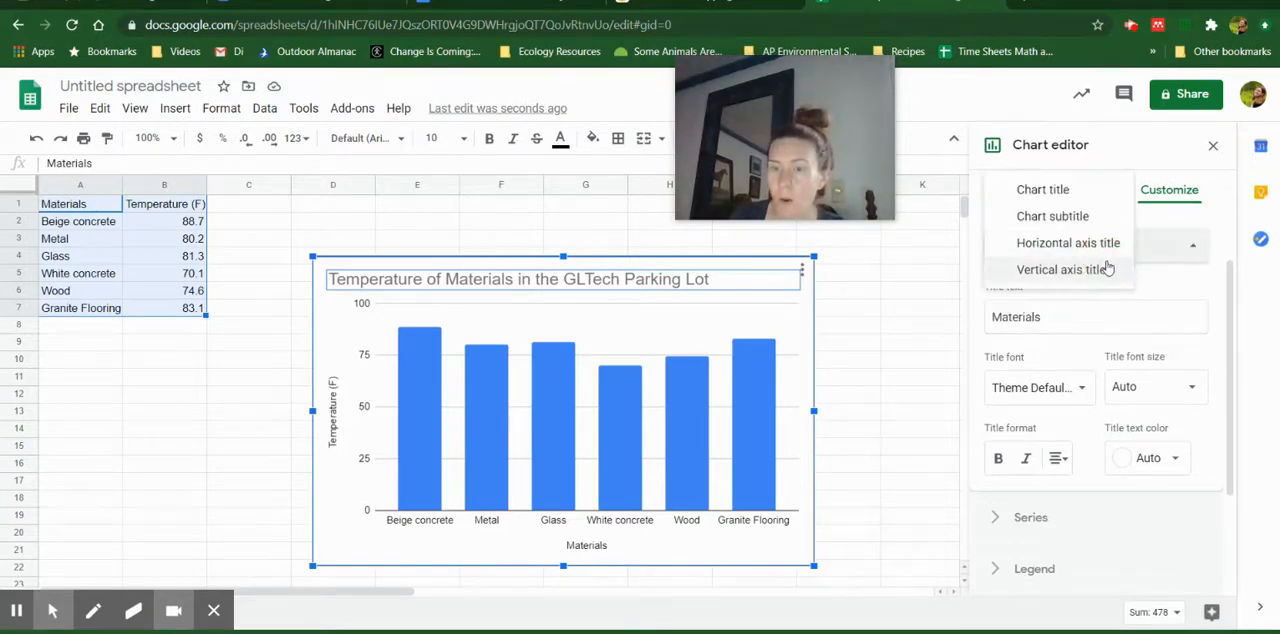
{"action": "left_click", "coordinate": [1090, 272]}
{"action": "left_click", "coordinate": [1057, 209]}
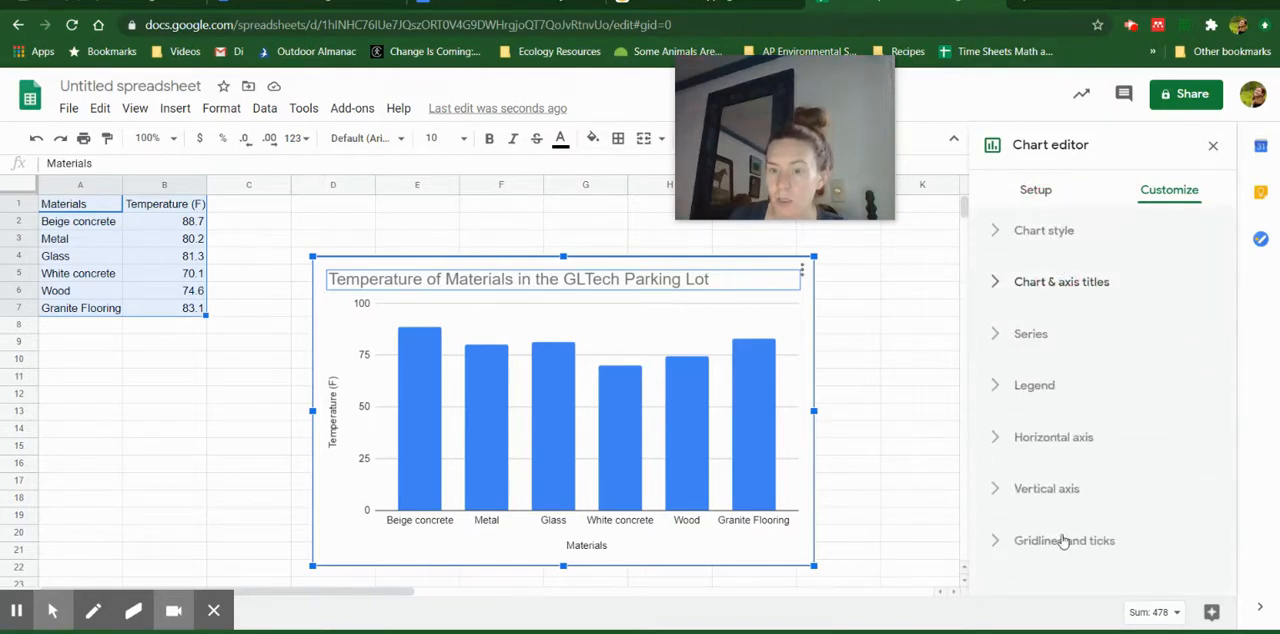
Recolor the Temperature (F) columns with the custom pink #f442ae and leave chart editing
{"action": "left_click", "coordinate": [700, 423]}
{"action": "right_click", "coordinate": [697, 427]}
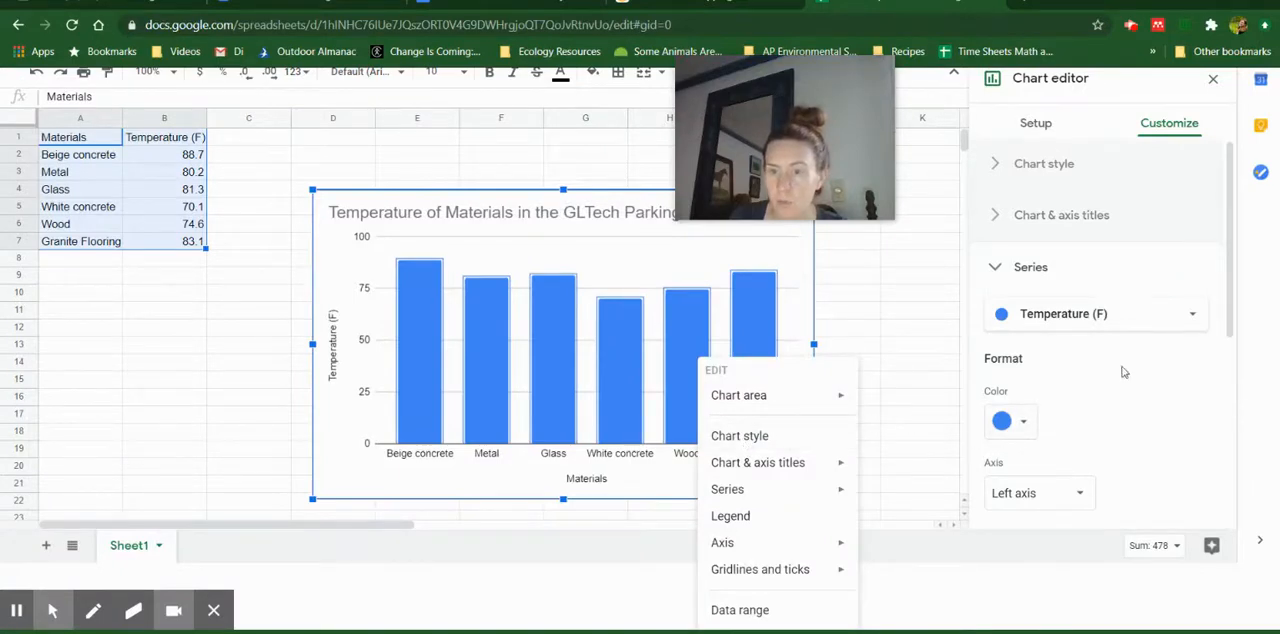
{"action": "left_click", "coordinate": [1010, 421]}
{"action": "left_click", "coordinate": [1005, 423]}
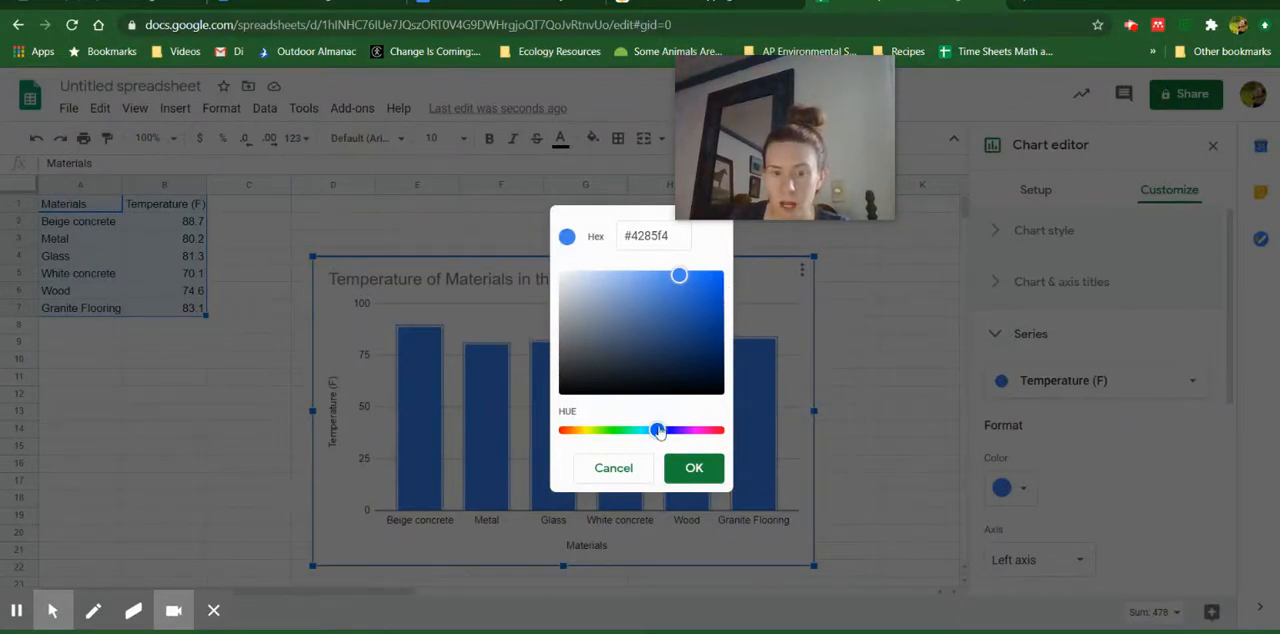
{"action": "left_click_drag", "start_coordinate": [658, 430], "coordinate": [702, 430]}
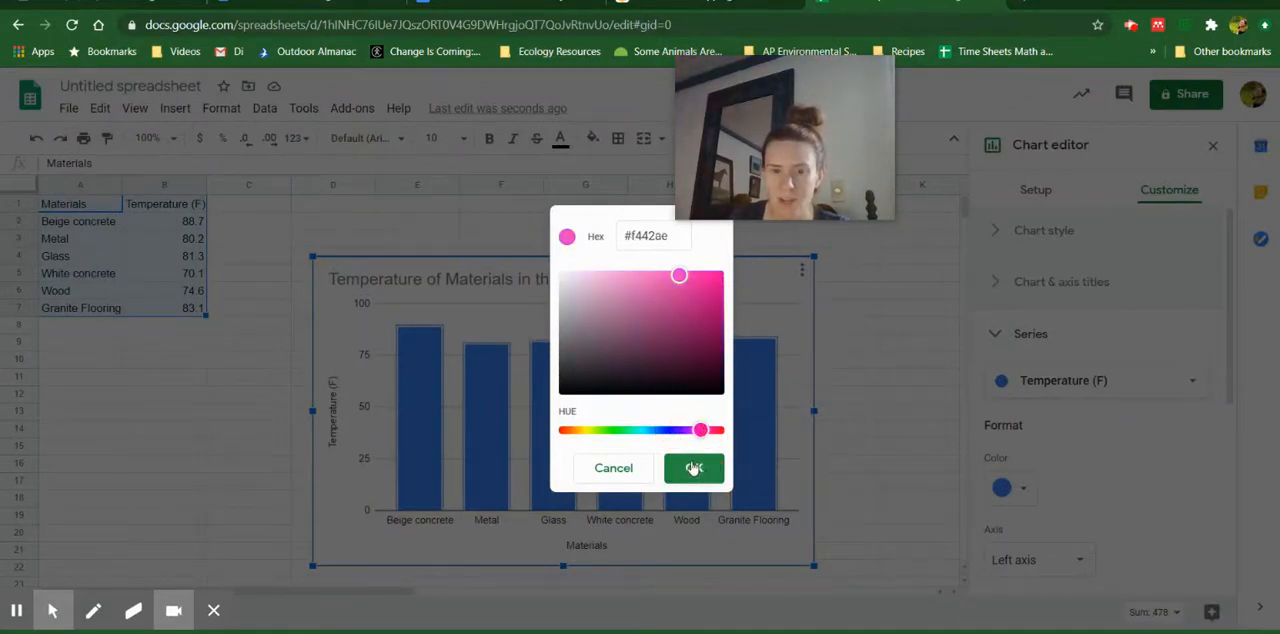
{"action": "left_click", "coordinate": [694, 468]}
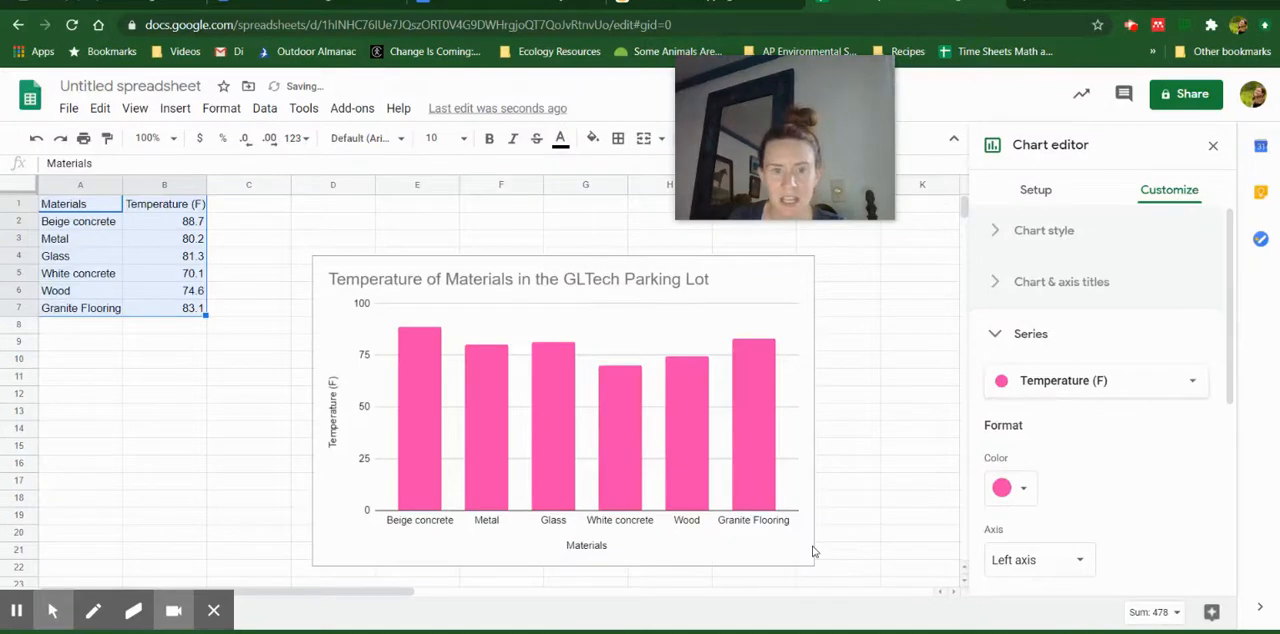
{"action": "right_click", "coordinate": [811, 545]}
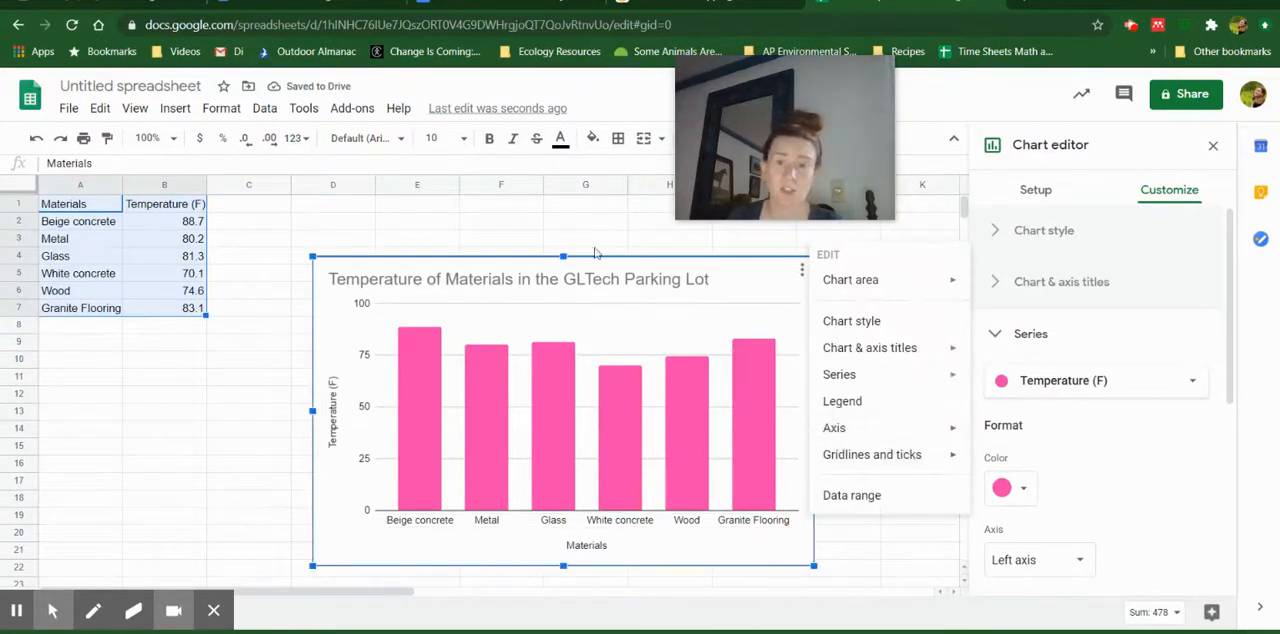
{"action": "left_click", "coordinate": [564, 222]}
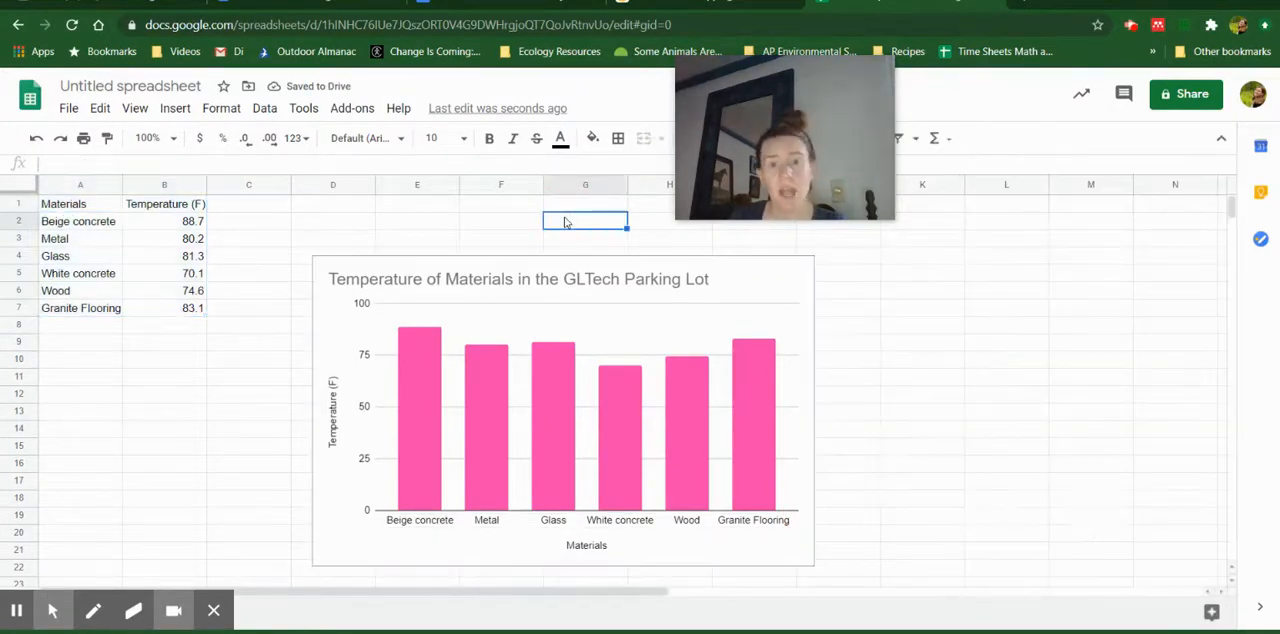
Copy the finished column chart from the spreadsheet
{"action": "left_click", "coordinate": [681, 303]}
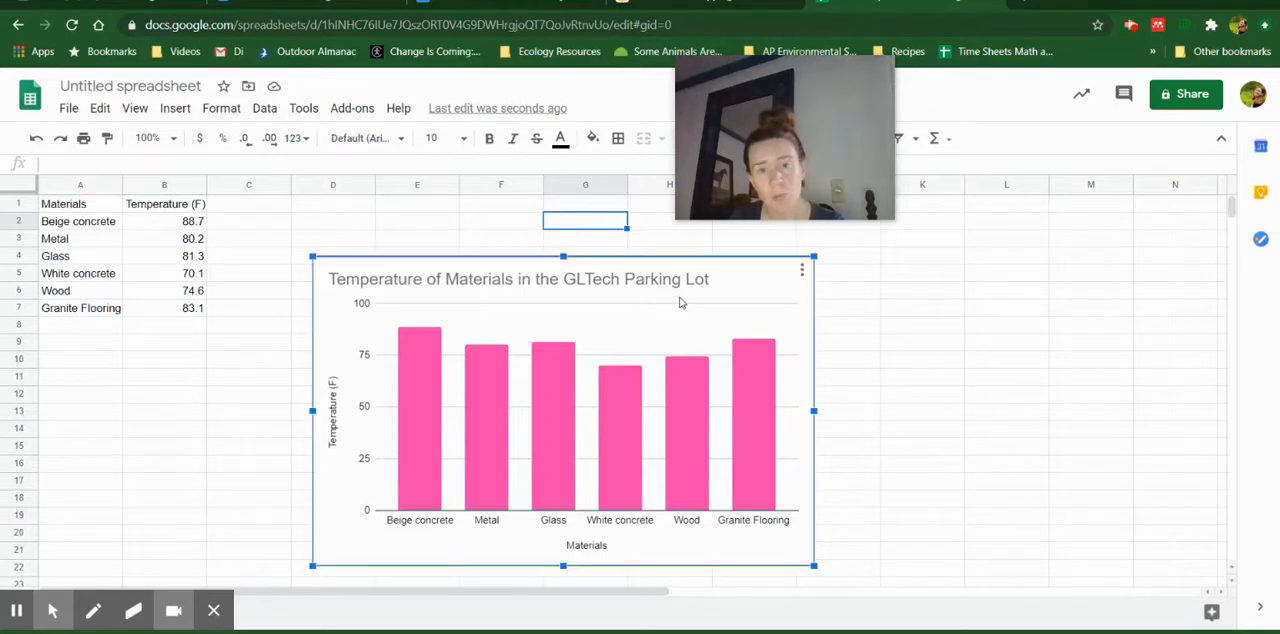
{"action": "left_click", "coordinate": [801, 273]}
{"action": "left_click", "coordinate": [766, 365]}
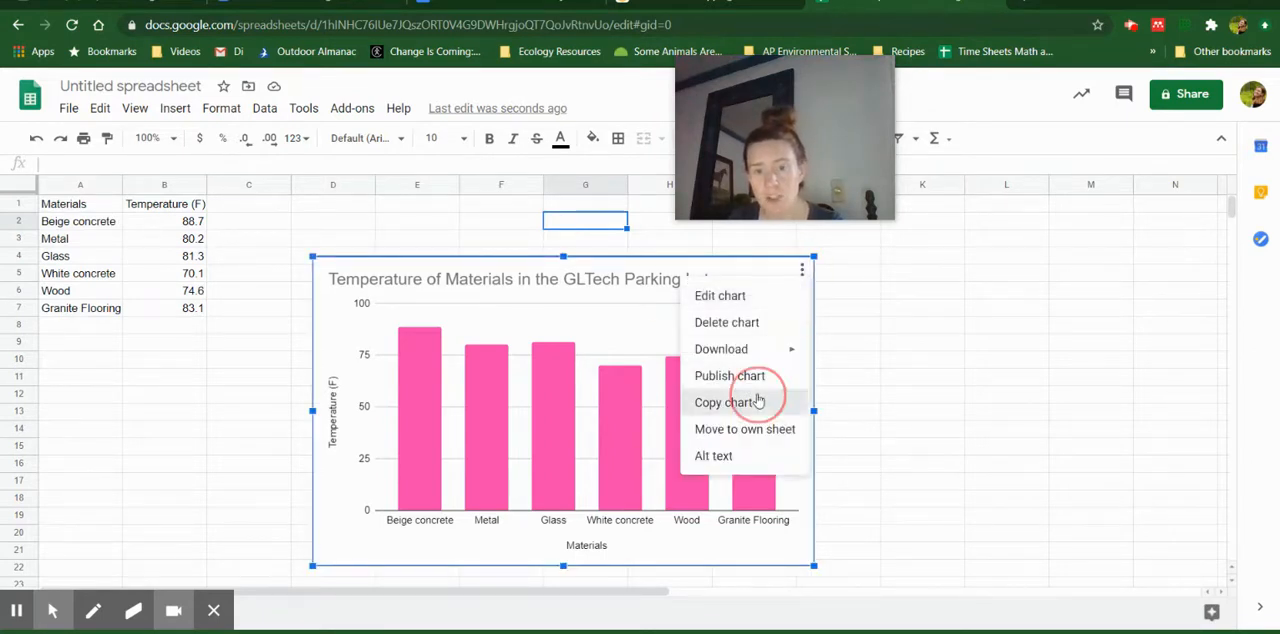
Open docs.google.com in a new browser tab and create a blank Google Docs document
{"action": "left_click", "coordinate": [1032, 4]}
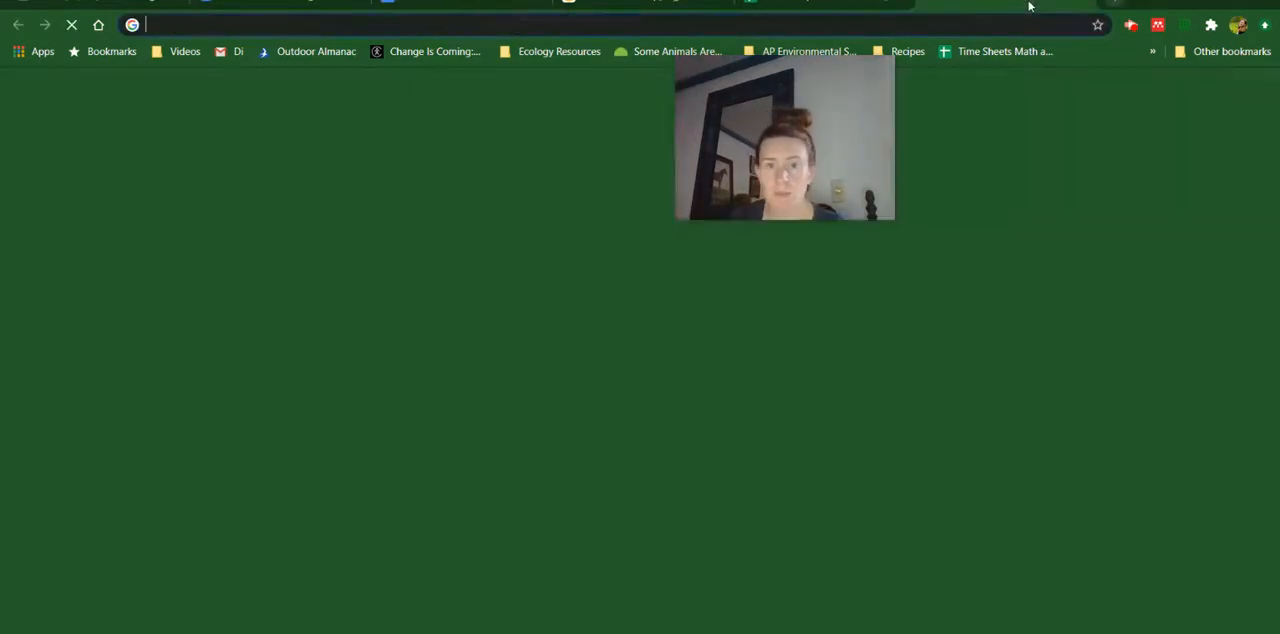
{"action": "type", "text": "docs.google.com"}
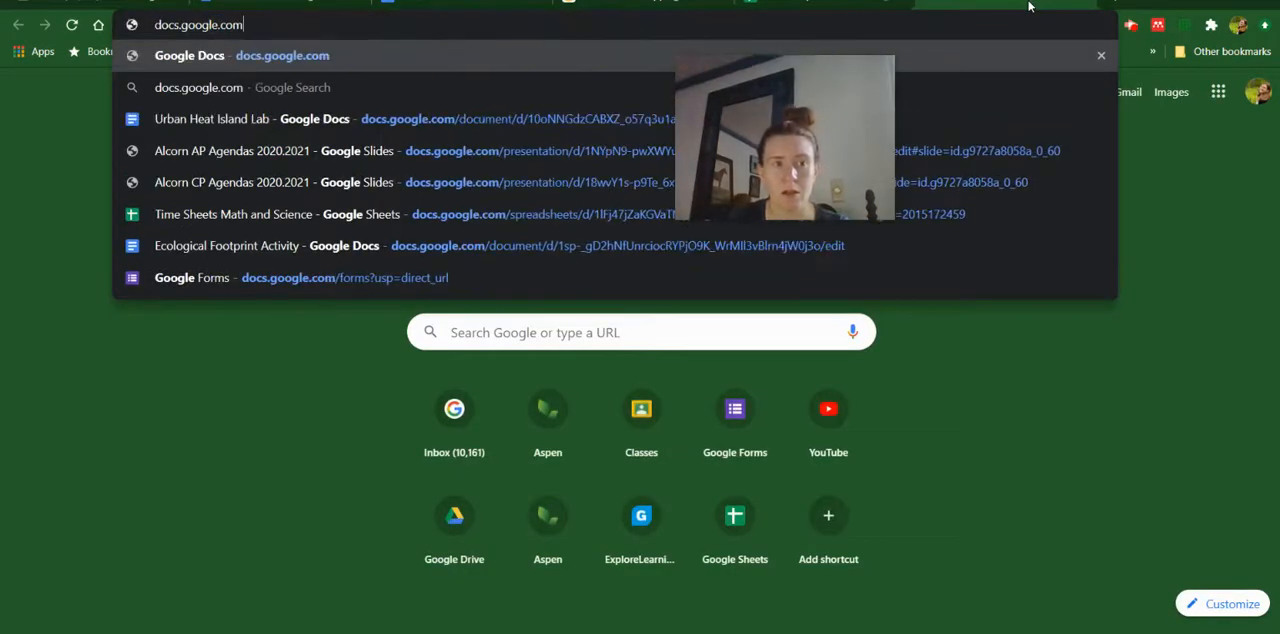
{"action": "key", "text": "Return"}
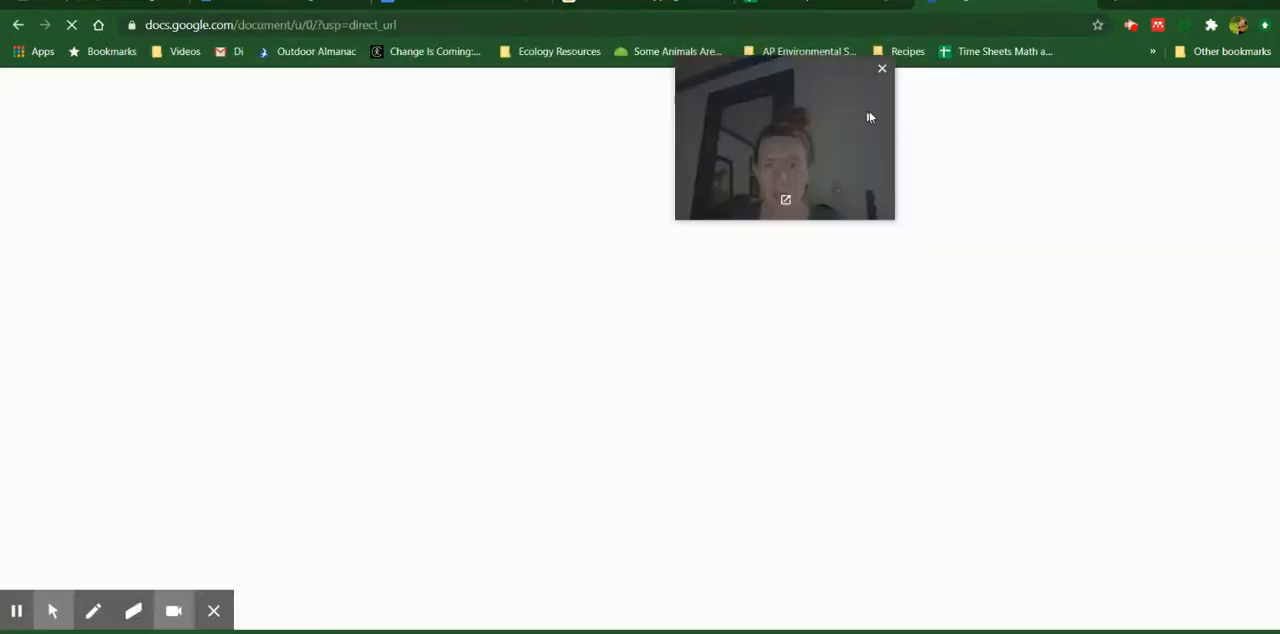
{"action": "left_click_drag", "start_coordinate": [869, 111], "coordinate": [1145, 137]}
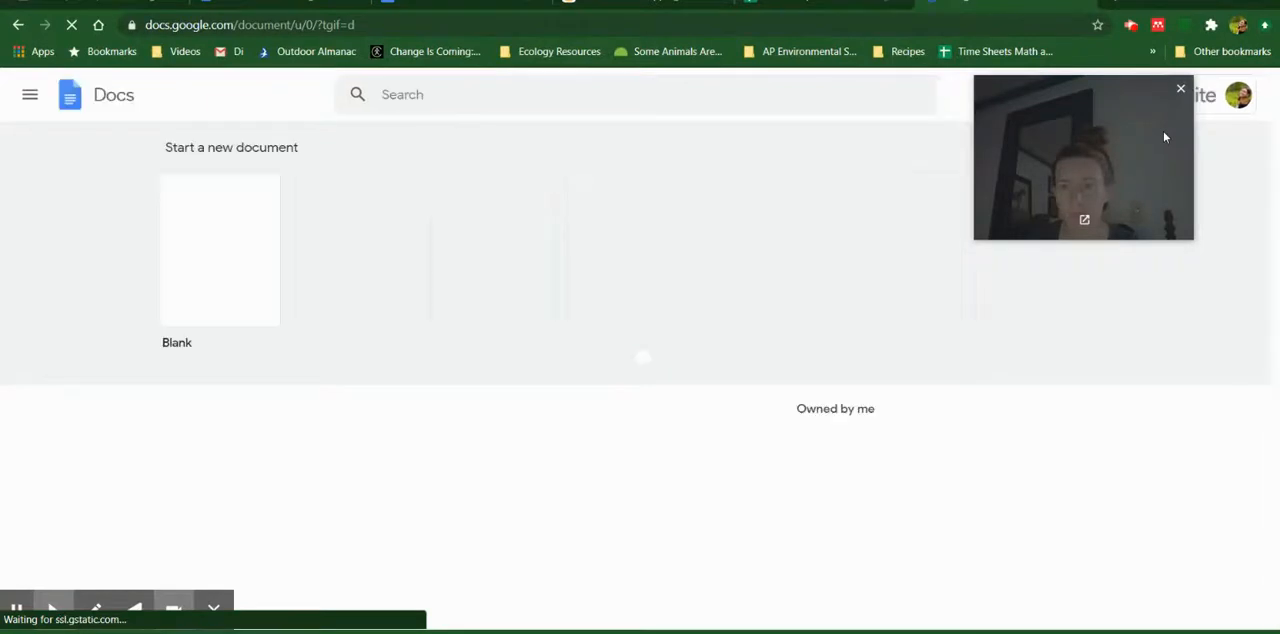
{"action": "left_click", "coordinate": [218, 254]}
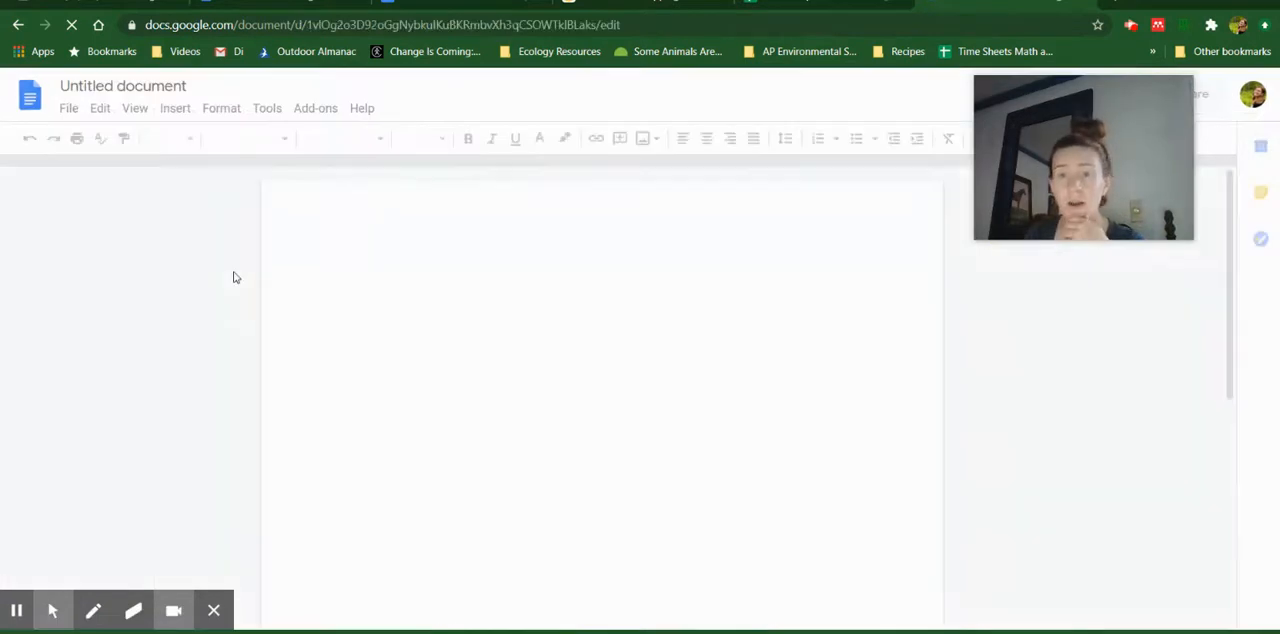
Paste the copied column chart into the blank document as an unlinked chart
{"action": "right_click", "coordinate": [579, 345]}
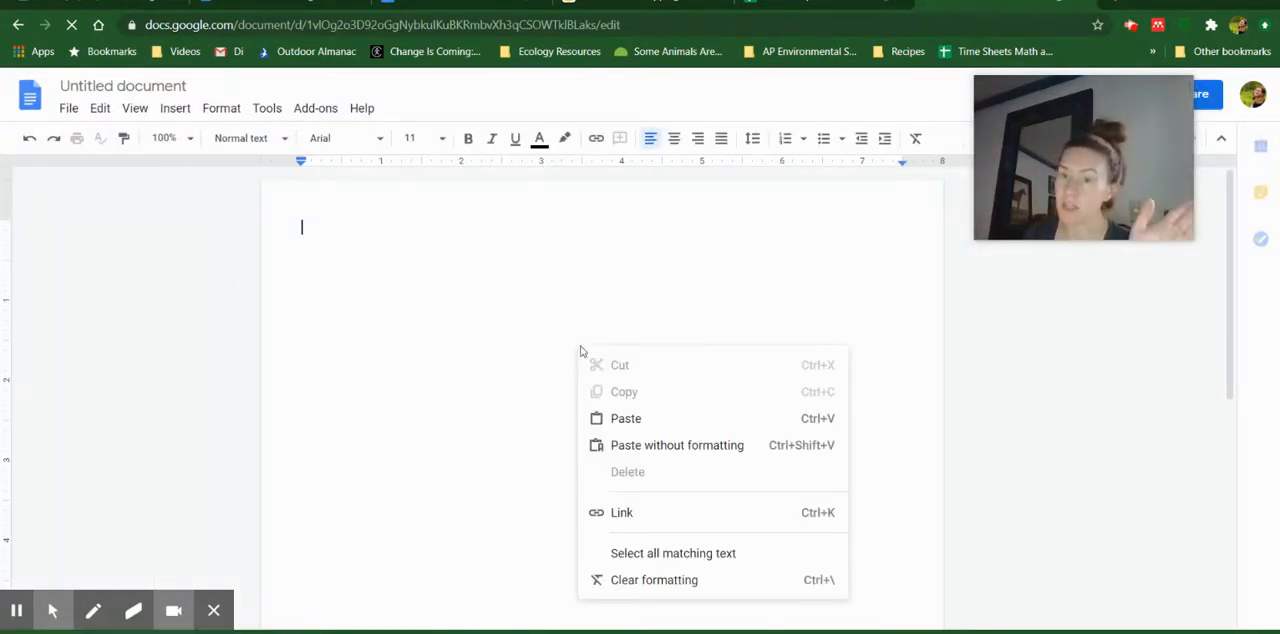
{"action": "left_click", "coordinate": [658, 420]}
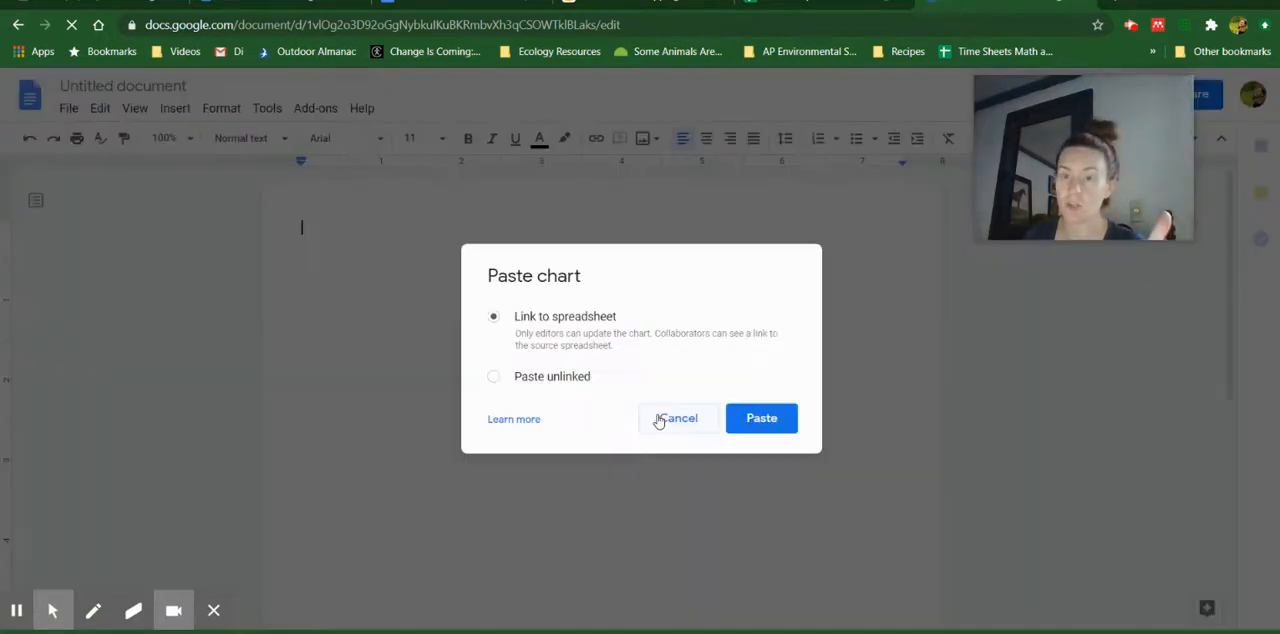
{"action": "left_click", "coordinate": [565, 378]}
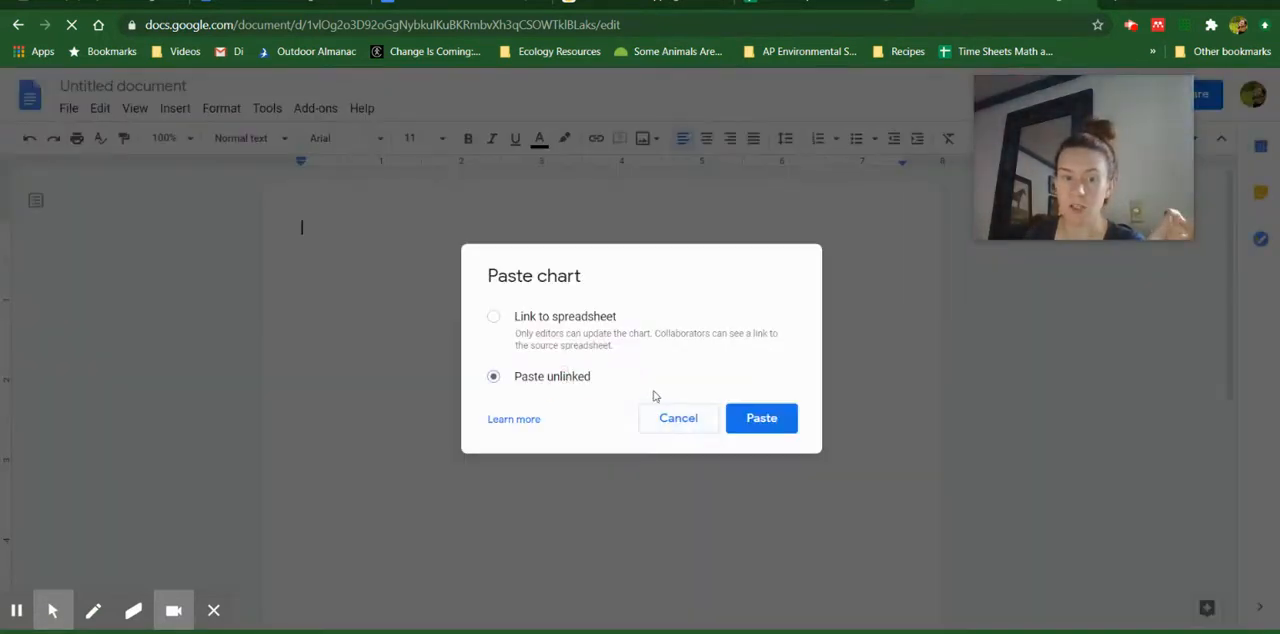
{"action": "left_click", "coordinate": [745, 418]}
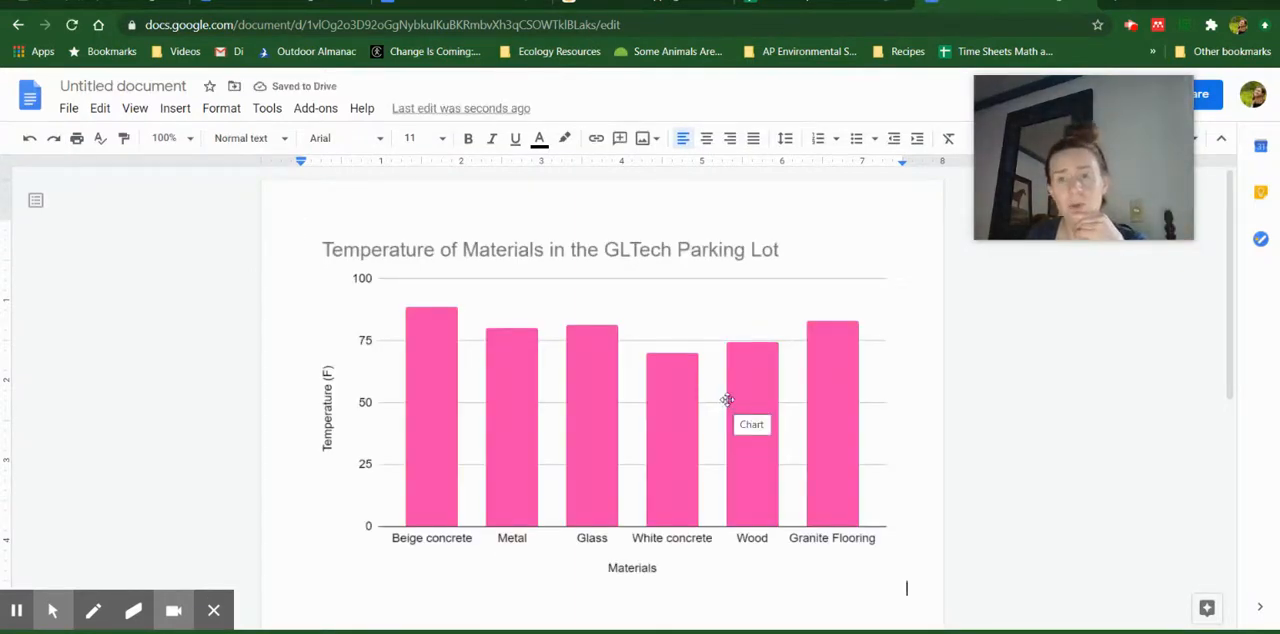
Paste a second copy of the chart on a new line below the first, linked to the spreadsheet
{"action": "left_click", "coordinate": [852, 3]}
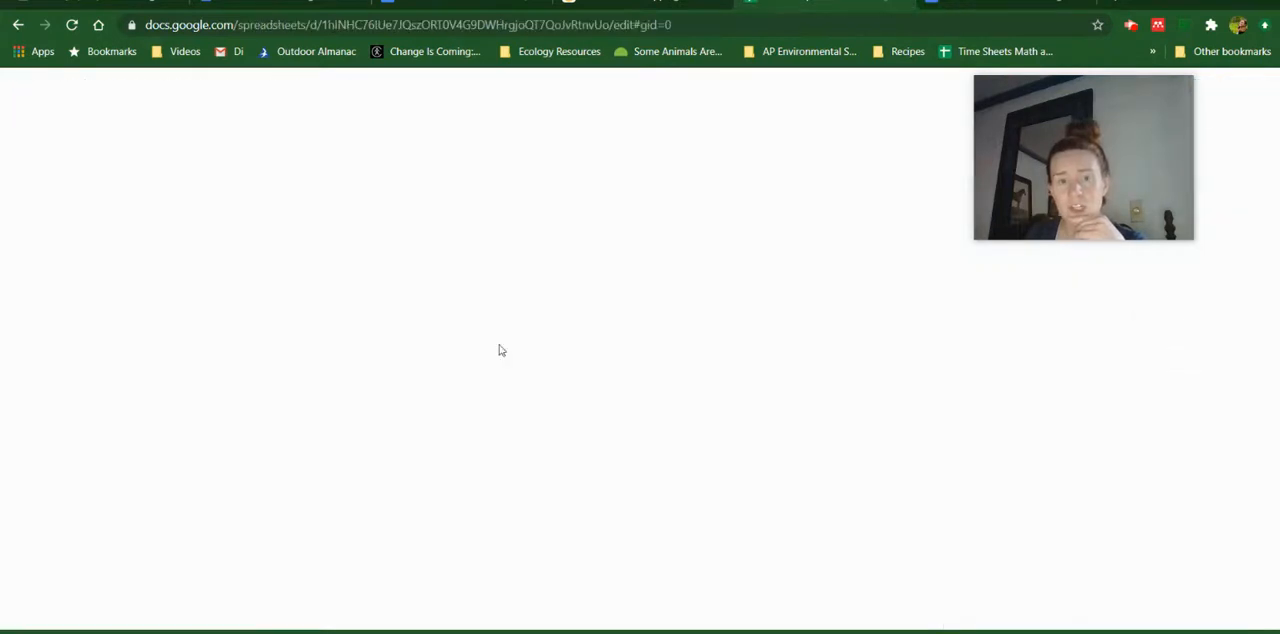
{"action": "left_click", "coordinate": [1050, 8]}
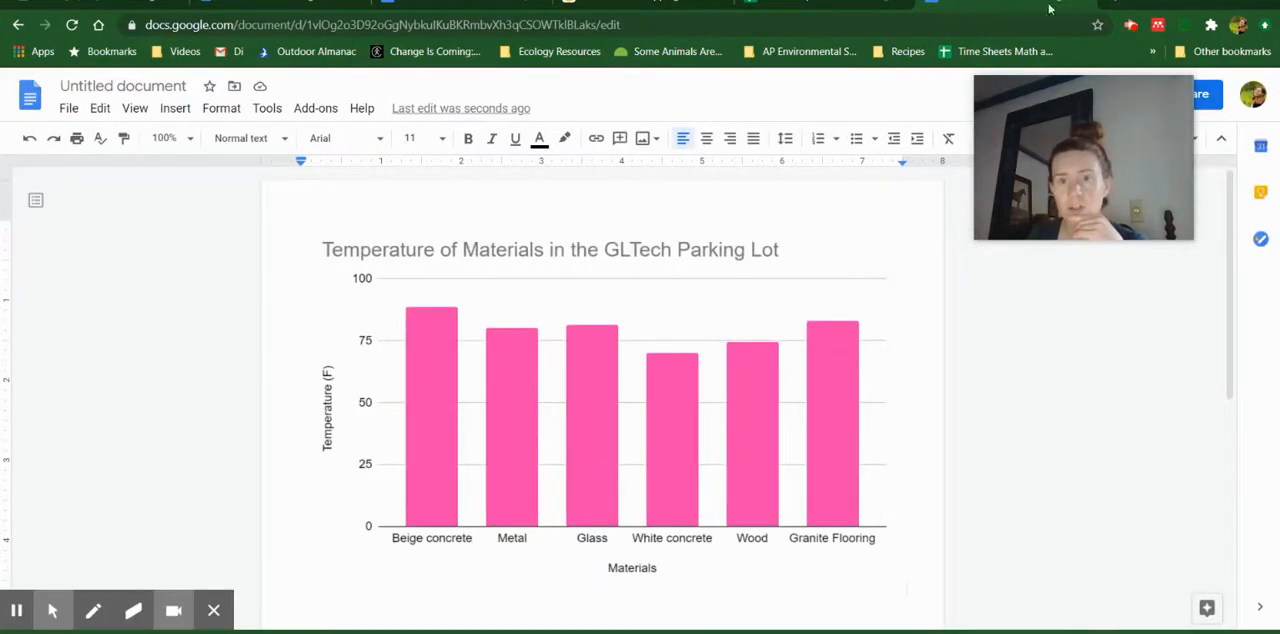
{"action": "key", "text": "Return"}
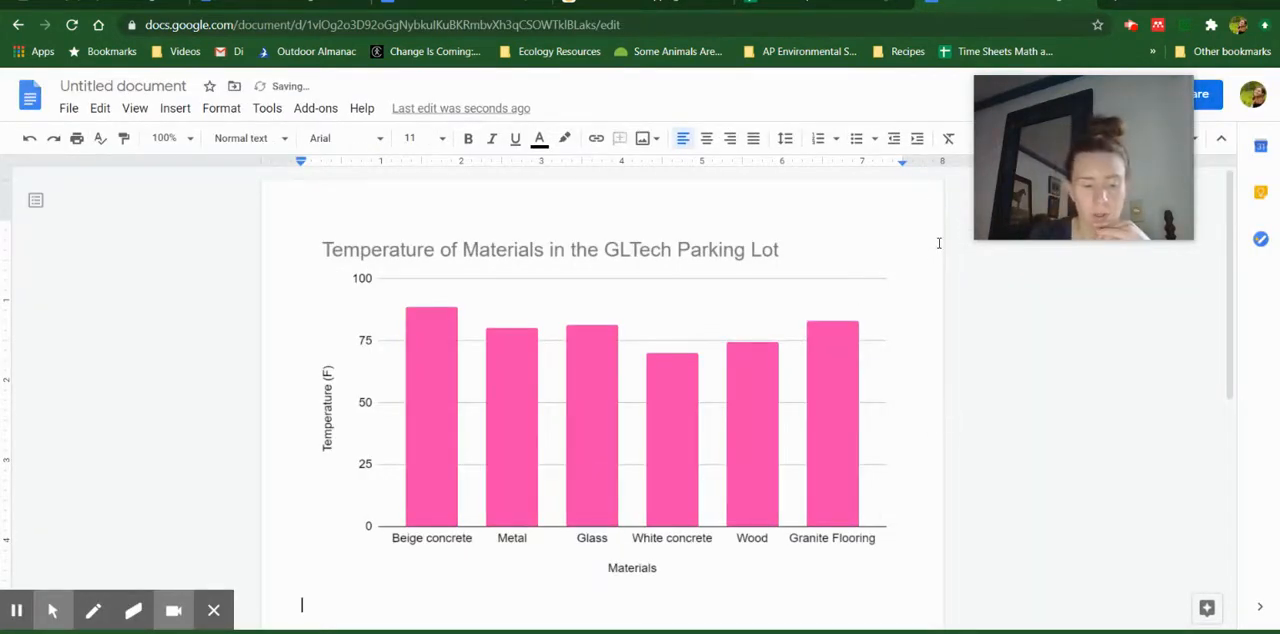
{"action": "key", "text": "ctrl+v"}
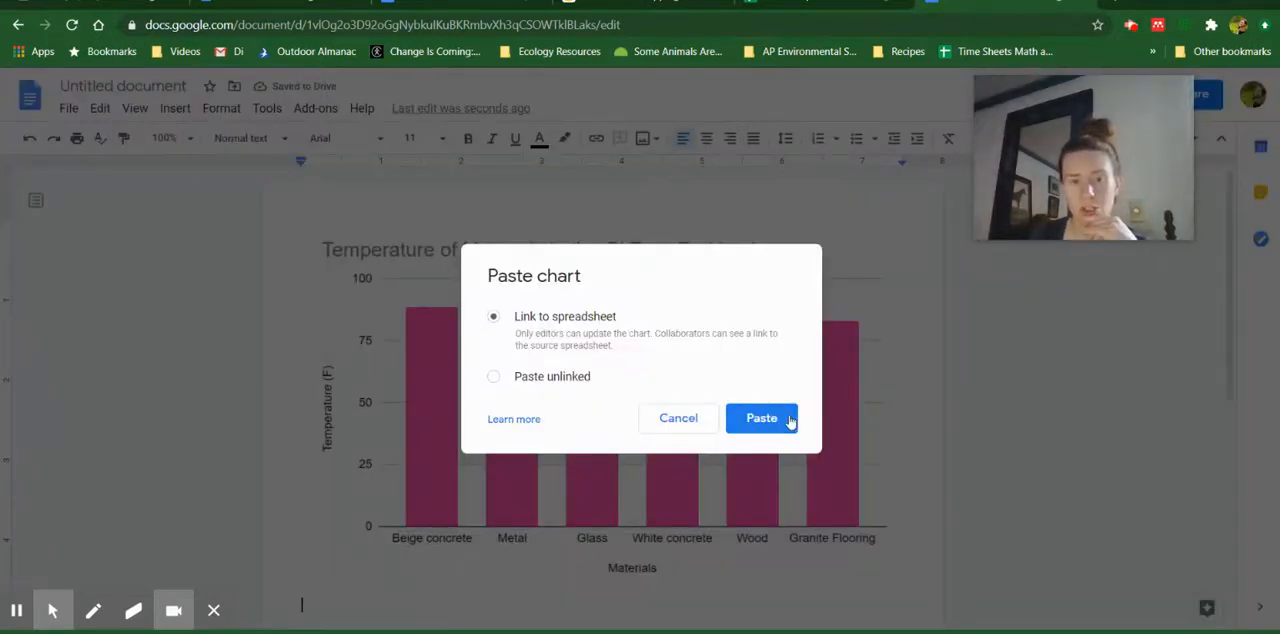
{"action": "left_click", "coordinate": [768, 424]}
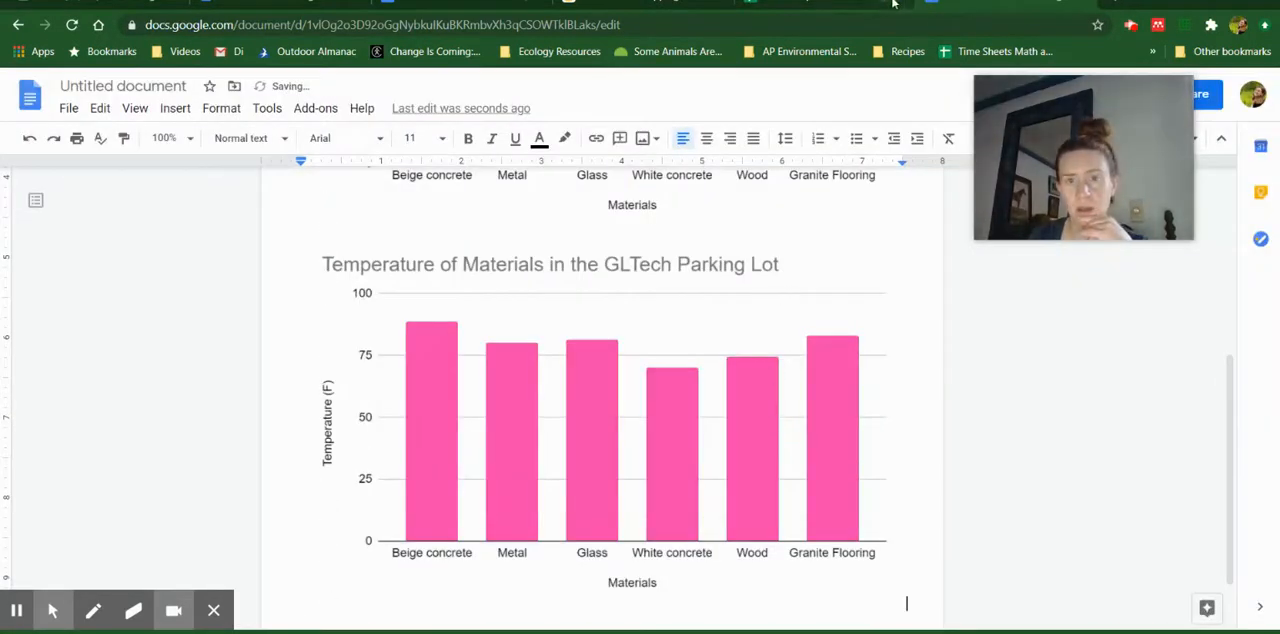
Switch to the Google Sheets spreadsheet and set the Beige concrete temperature to 120
{"action": "left_click", "coordinate": [876, 3]}
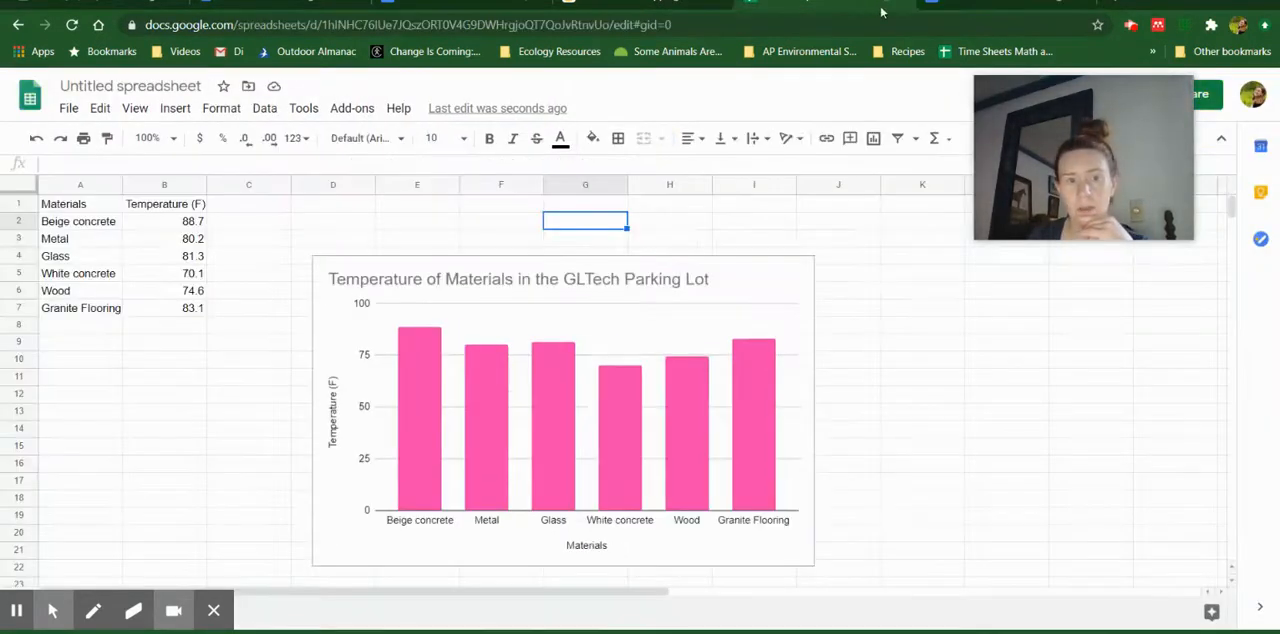
{"action": "left_click", "coordinate": [185, 228]}
{"action": "double_click", "coordinate": [185, 225]}
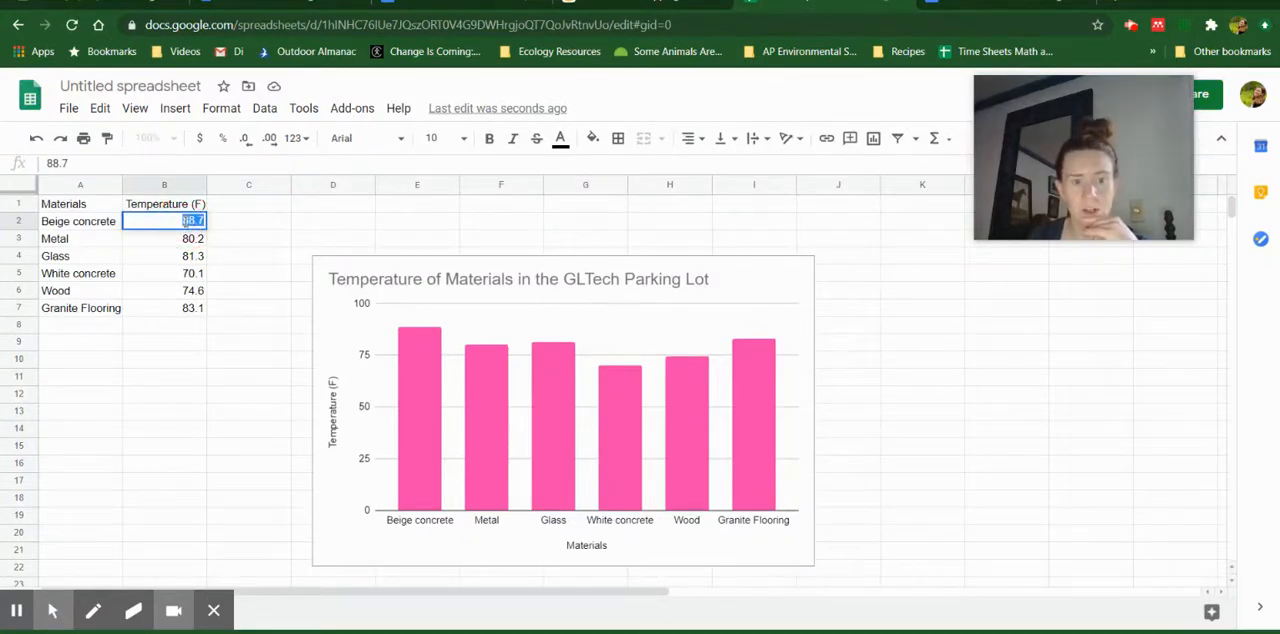
{"action": "type", "text": "120"}
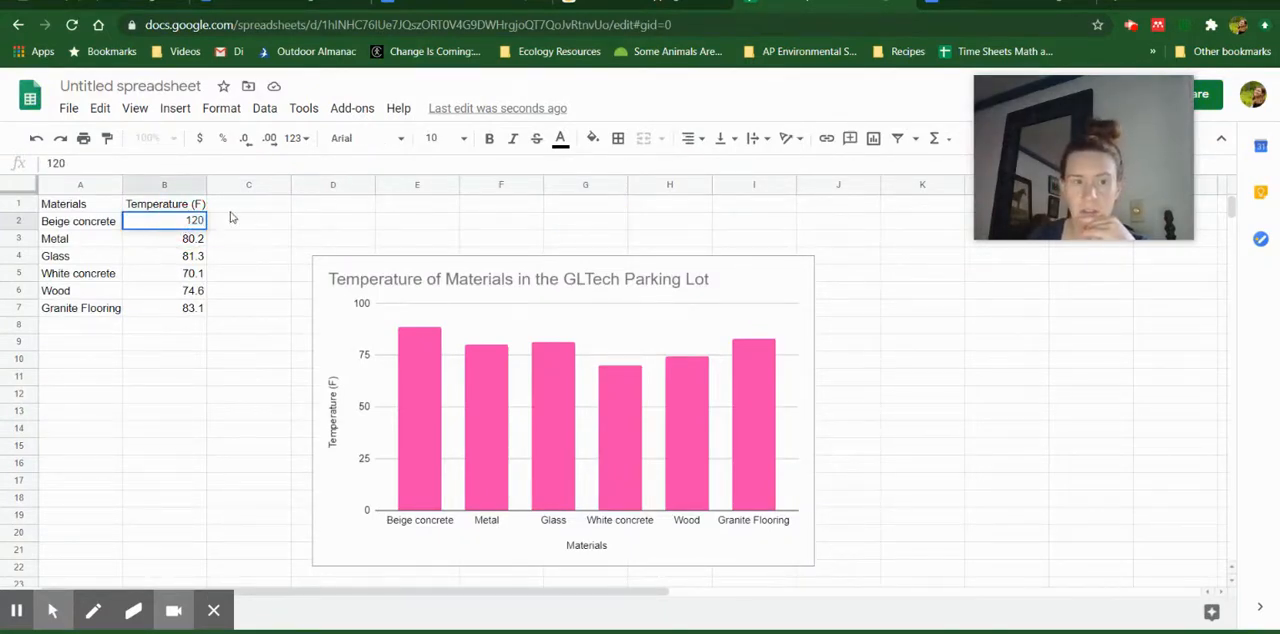
{"action": "left_click", "coordinate": [246, 226]}
Return to the Google Docs document and update the linked lower chart with the changed spreadsheet data
{"action": "left_click", "coordinate": [996, 2]}
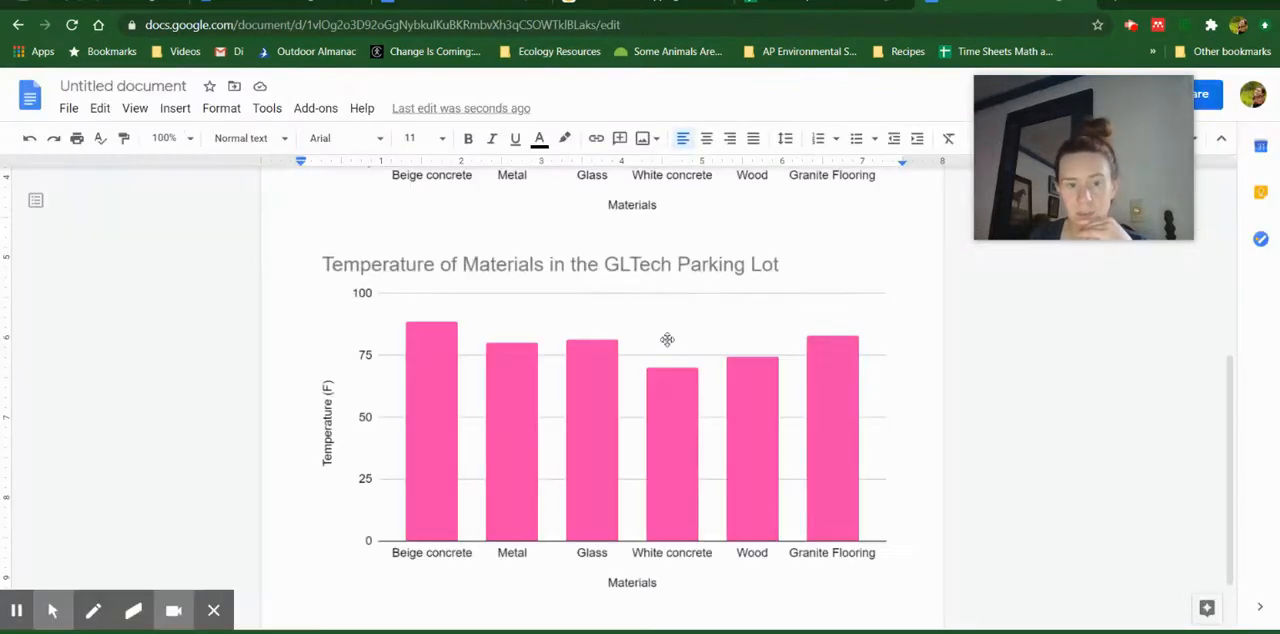
{"action": "scroll", "coordinate": [667, 340], "scroll_direction": "down", "scroll_amount": 1}
{"action": "scroll", "coordinate": [667, 340], "scroll_direction": "up", "scroll_amount": 4}
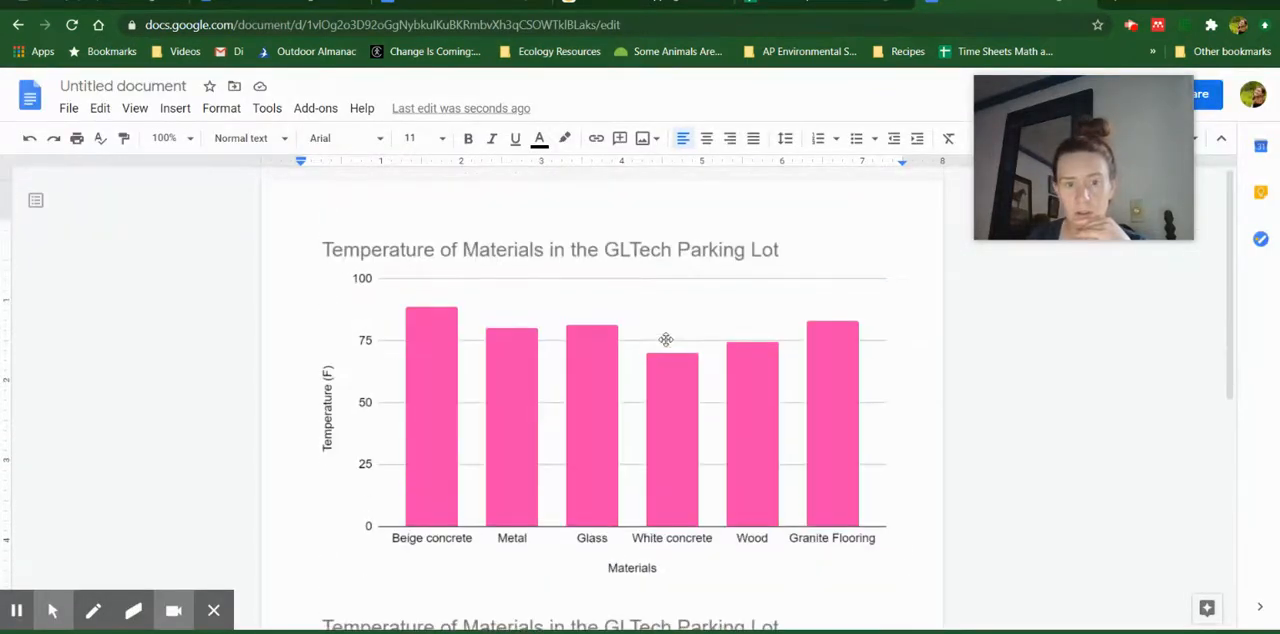
{"action": "scroll", "coordinate": [667, 340], "scroll_direction": "down", "scroll_amount": 4}
{"action": "left_click", "coordinate": [653, 359]}
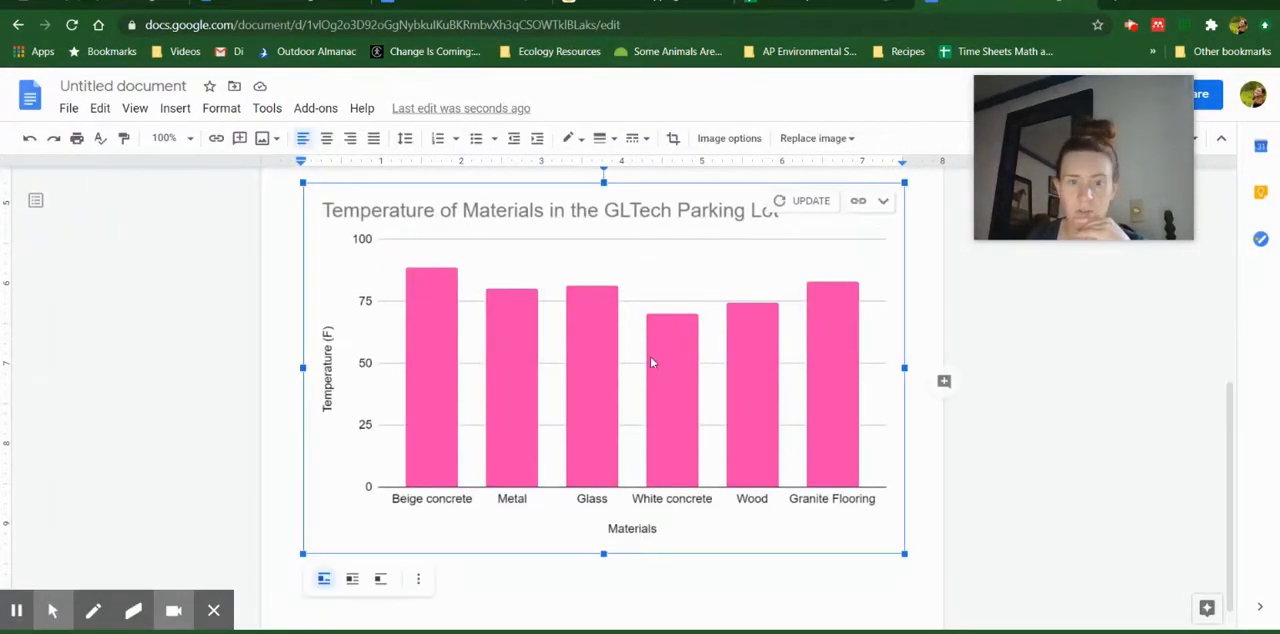
{"action": "left_click", "coordinate": [798, 204]}
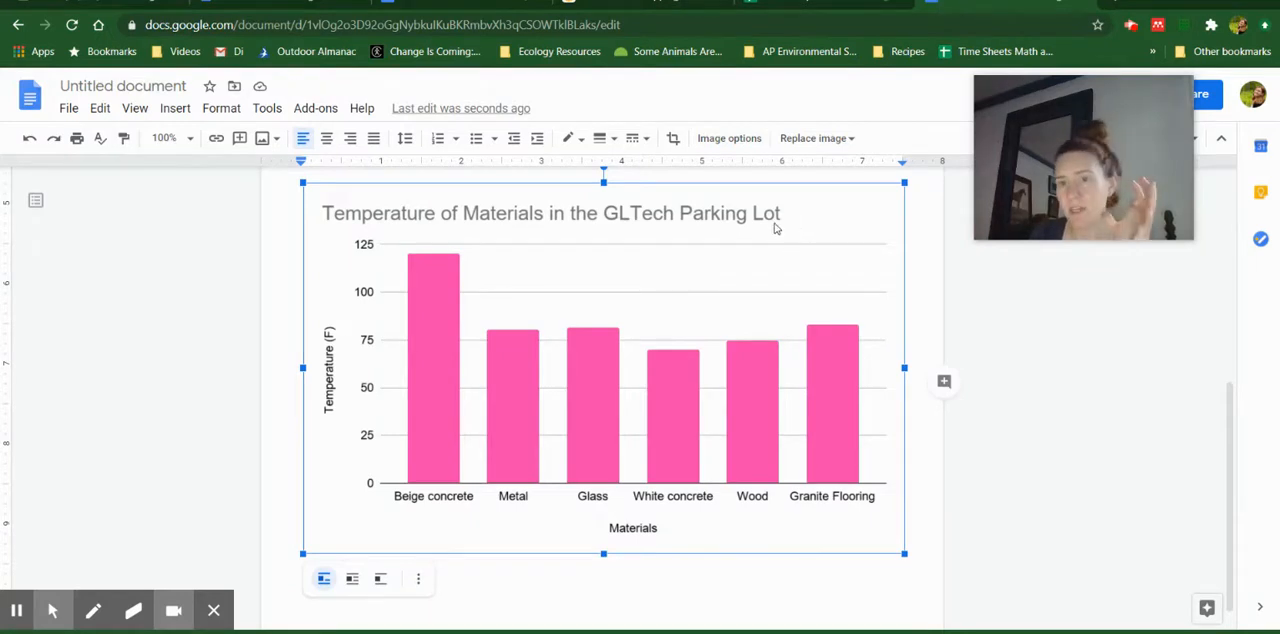
Delete the linked lower chart from the document, keeping only the unlinked one
{"action": "right_click", "coordinate": [771, 229]}
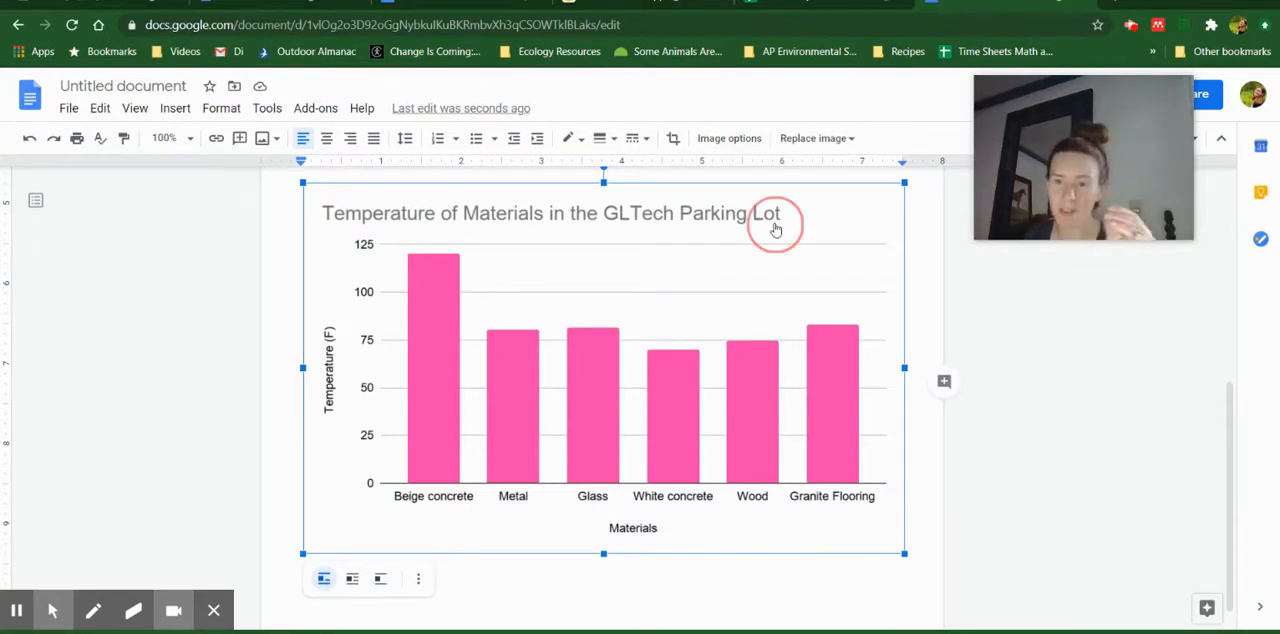
{"action": "left_click", "coordinate": [724, 241]}
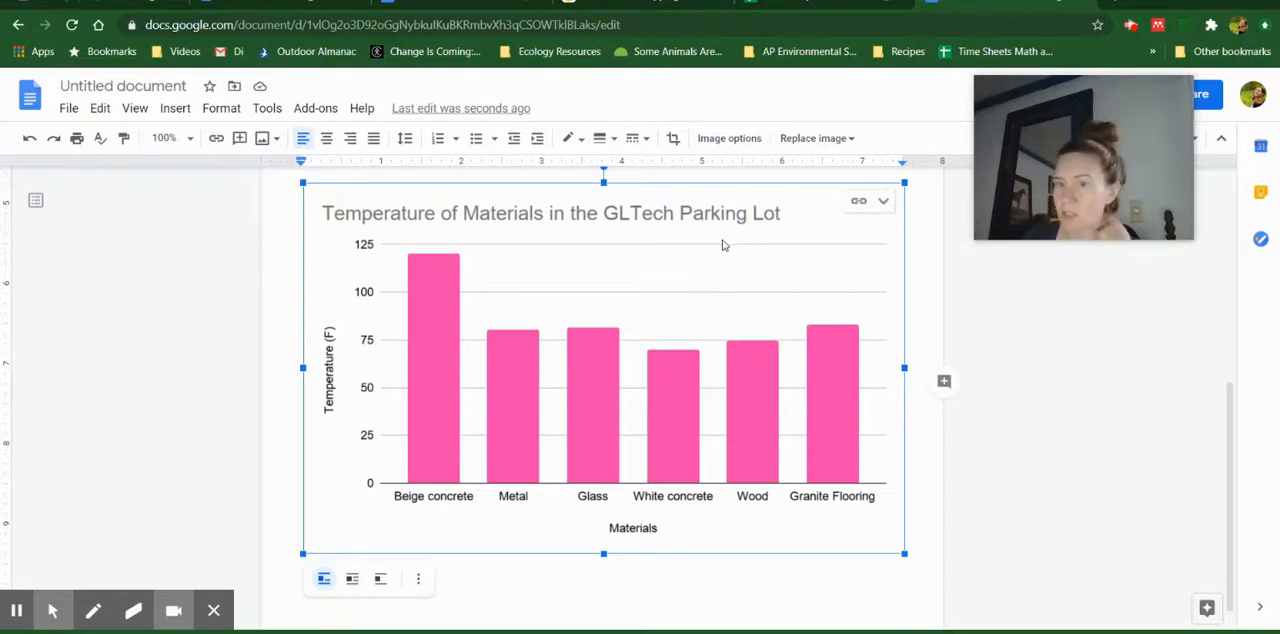
{"action": "key", "text": "ctrl+v"}
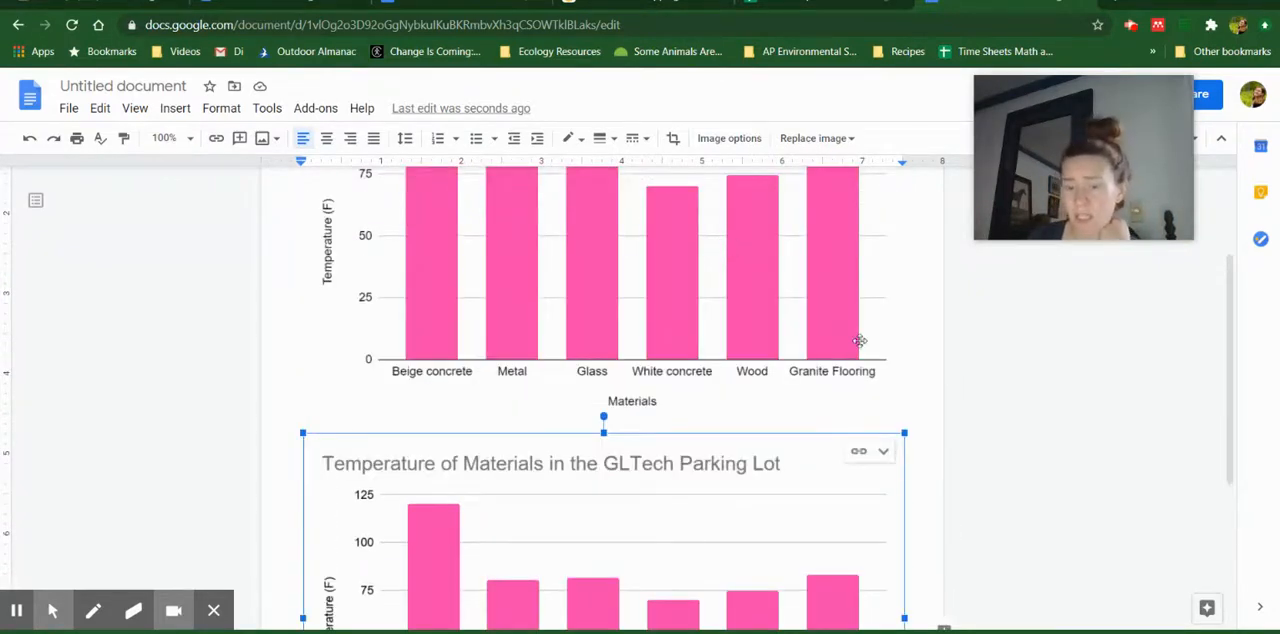
{"action": "key", "text": "Delete"}
{"action": "scroll", "coordinate": [854, 380], "scroll_direction": "up", "scroll_amount": 2}
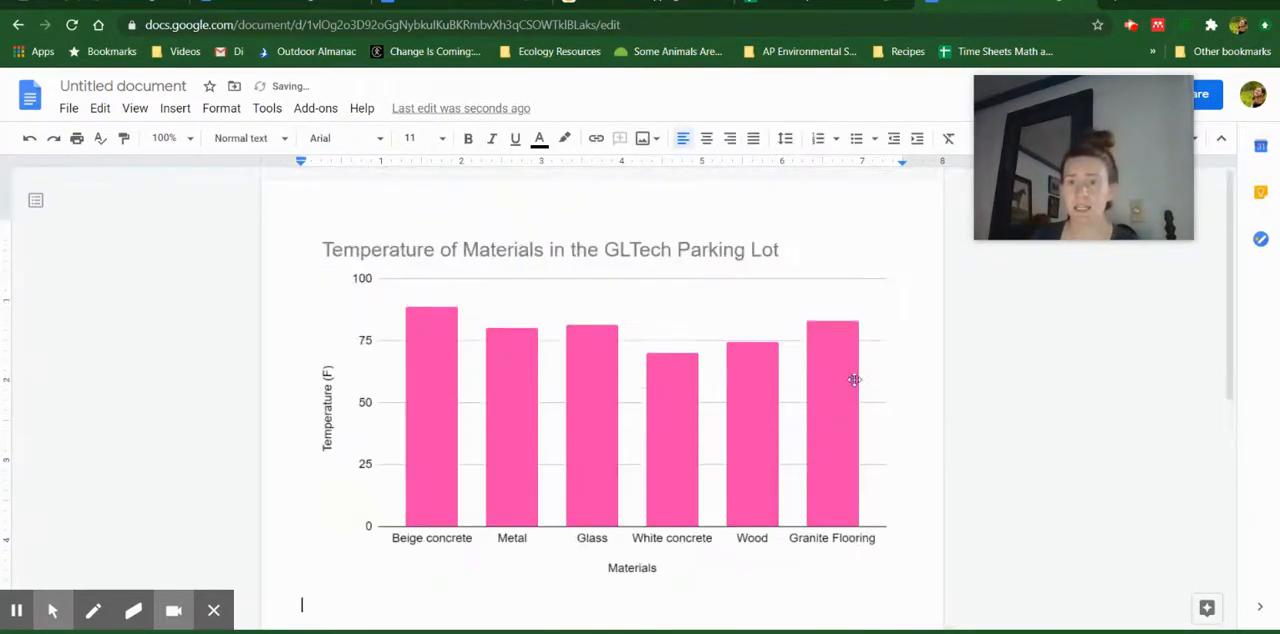